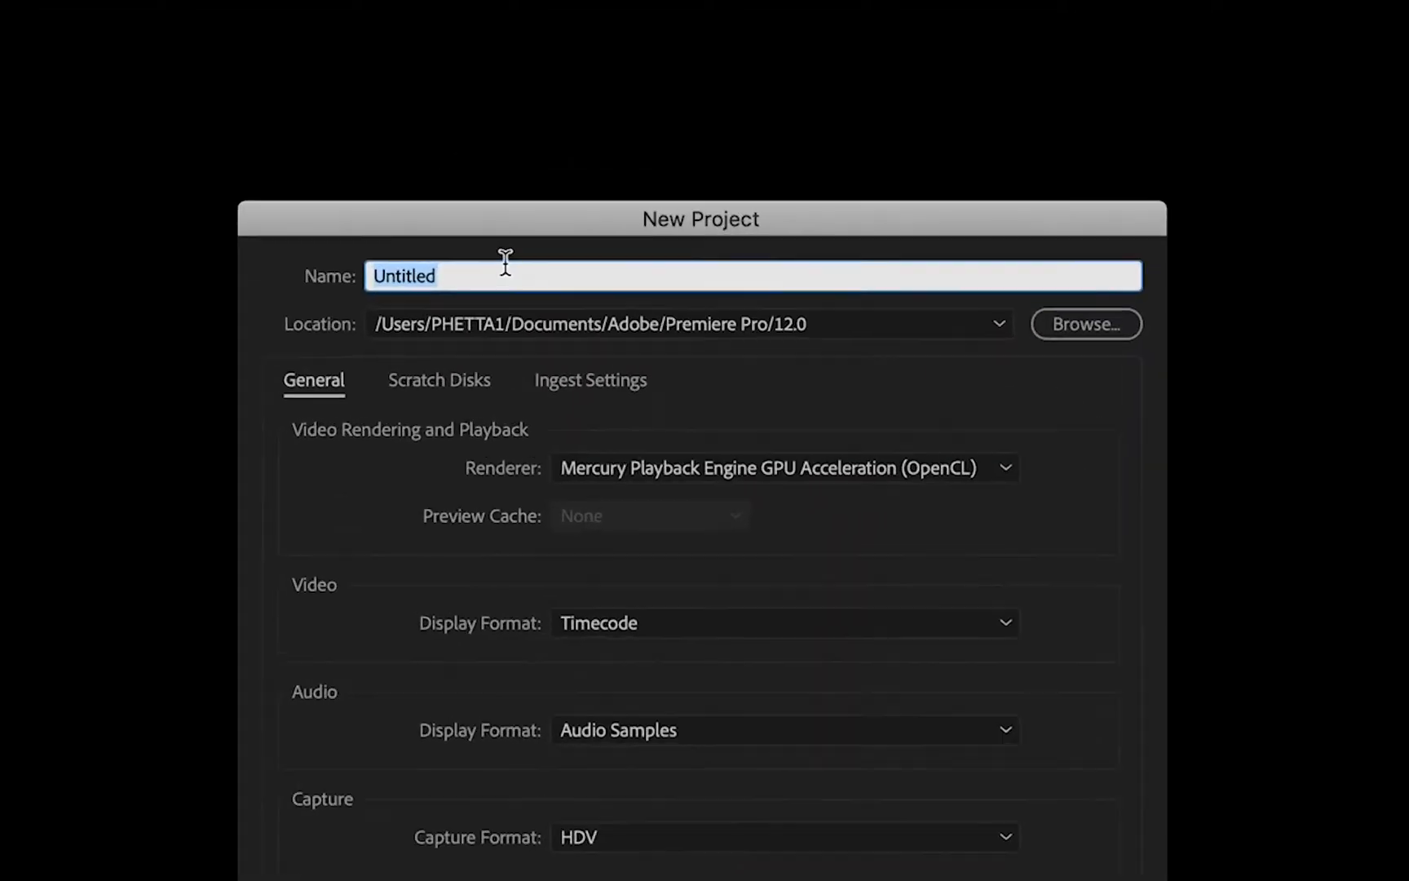
left_click(482, 272)
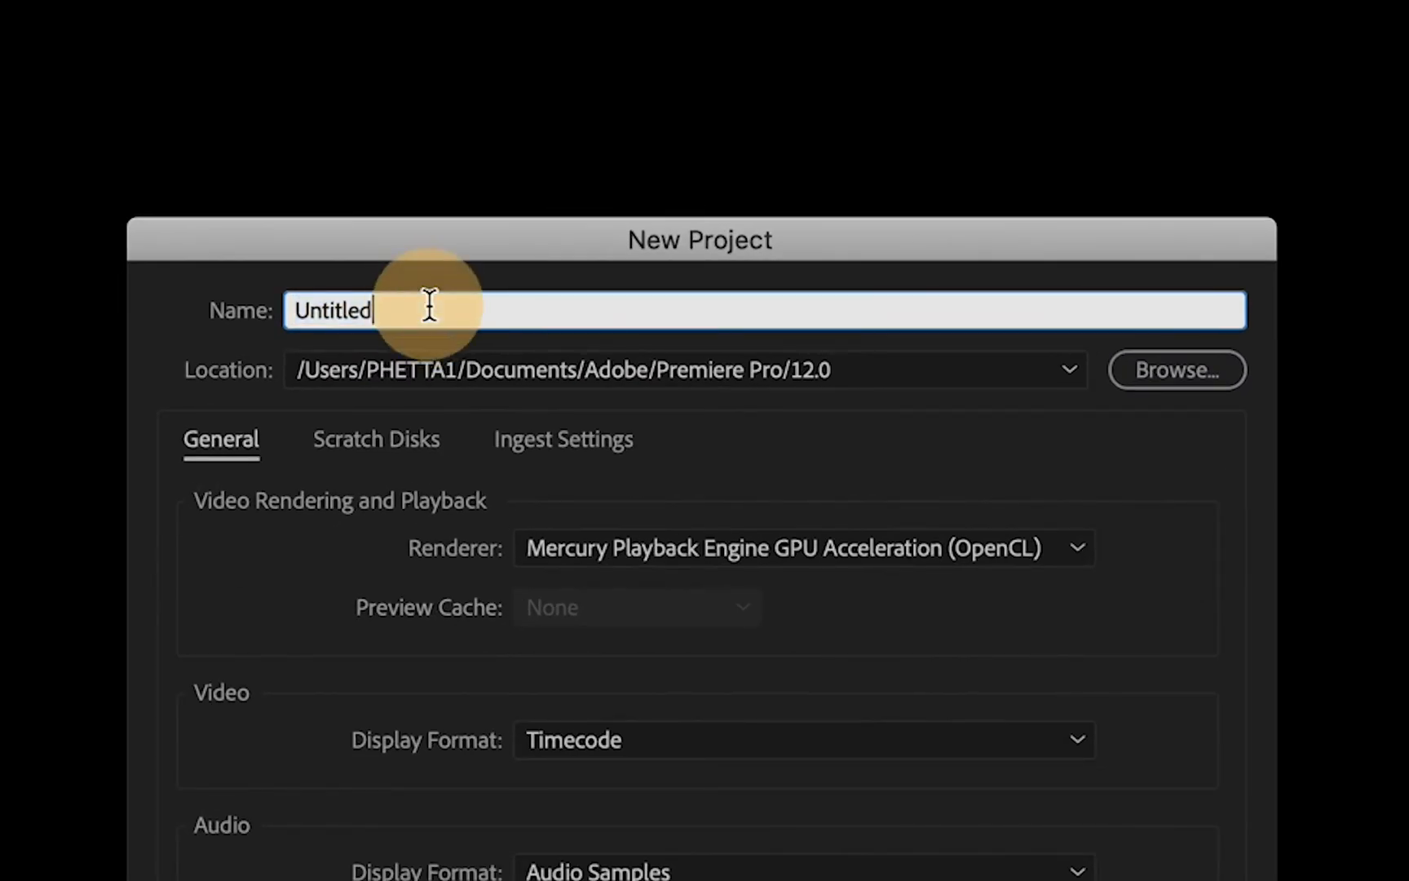
- Name the new project "Work in Progress"
left_click_drag(430, 306, 246, 309)
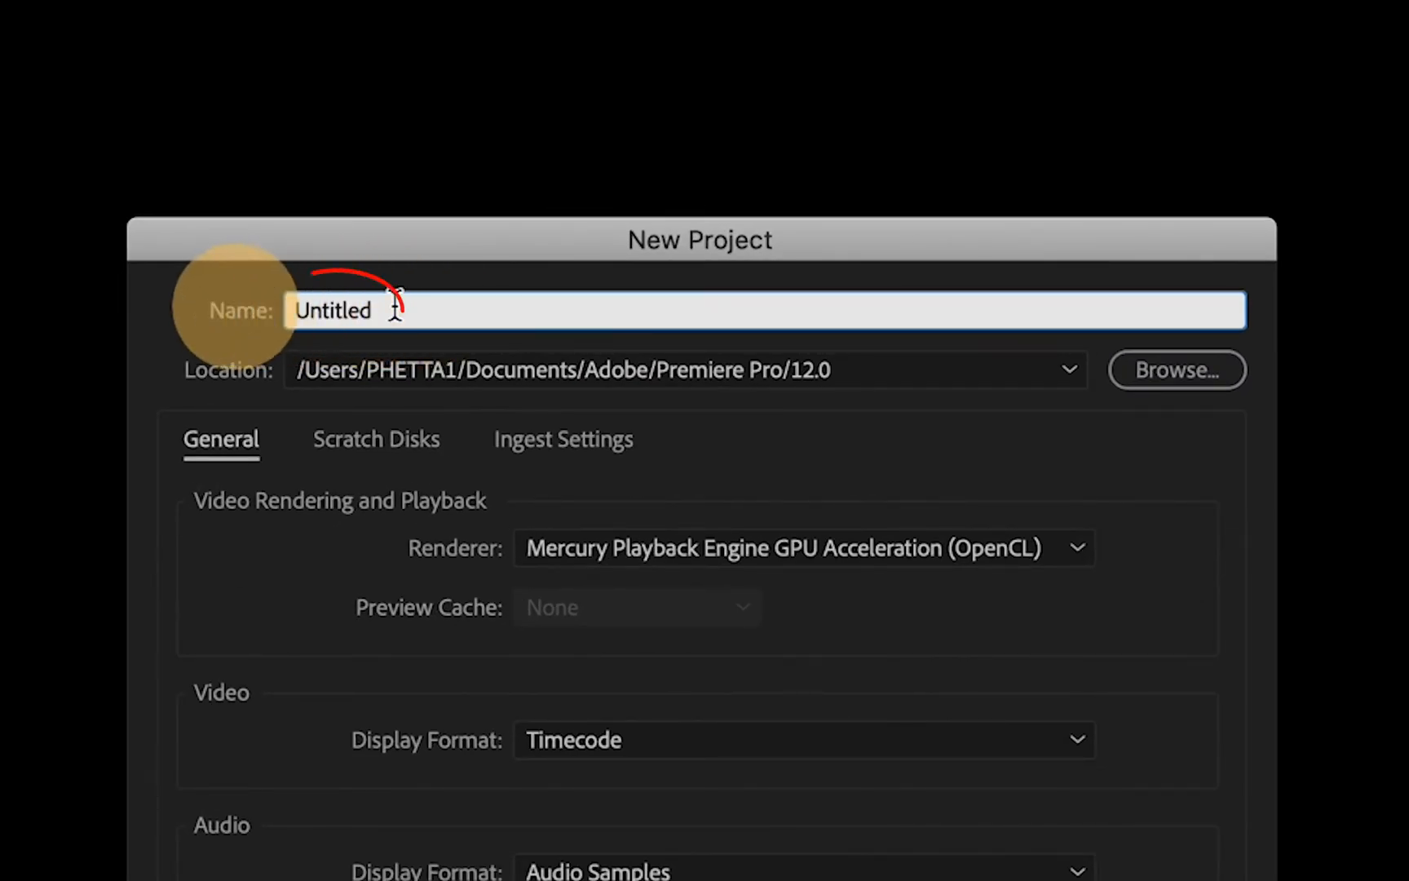
type("Work i")
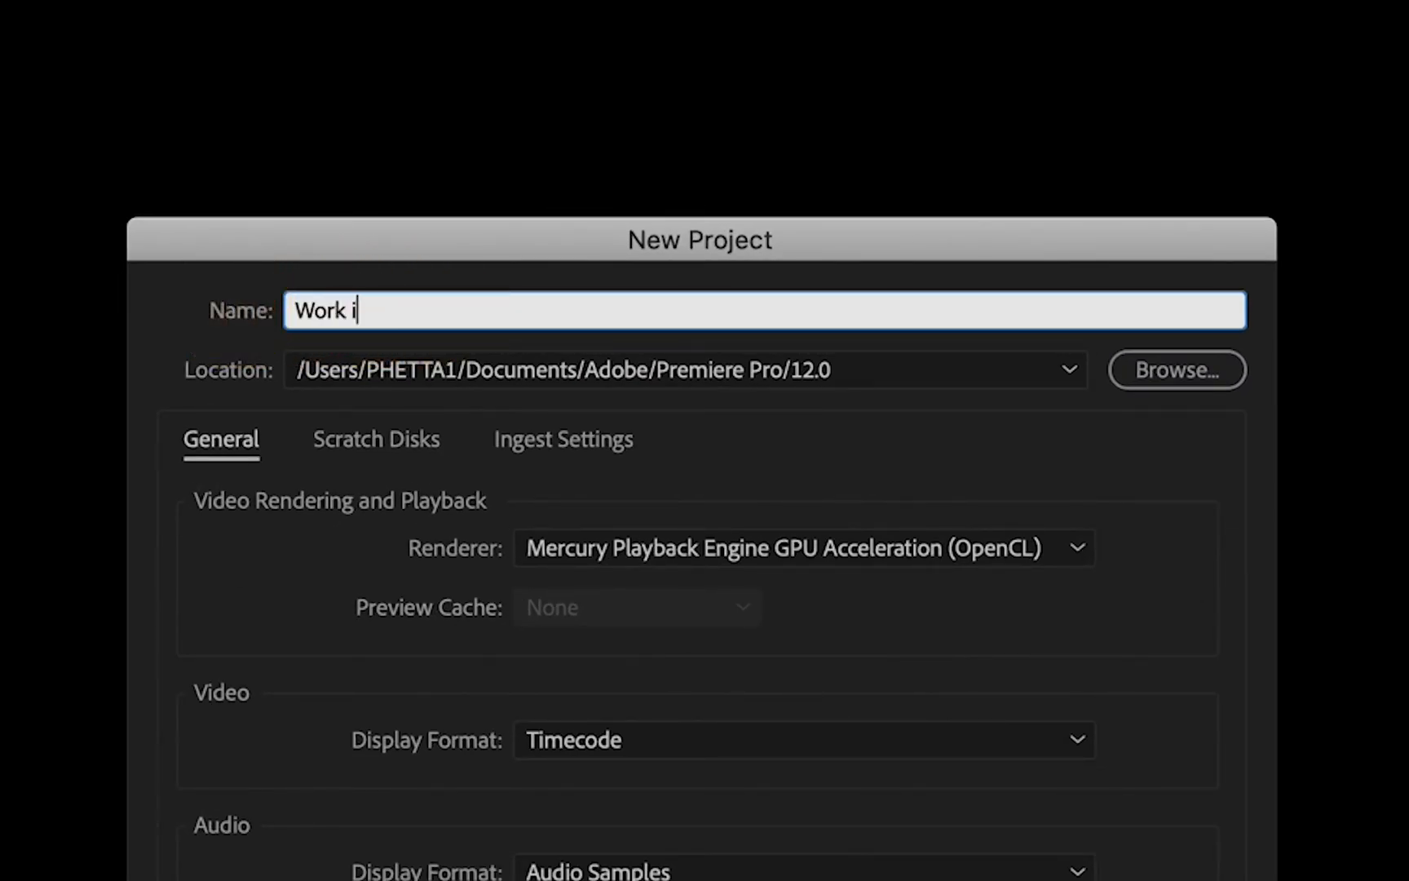
type("n Progress")
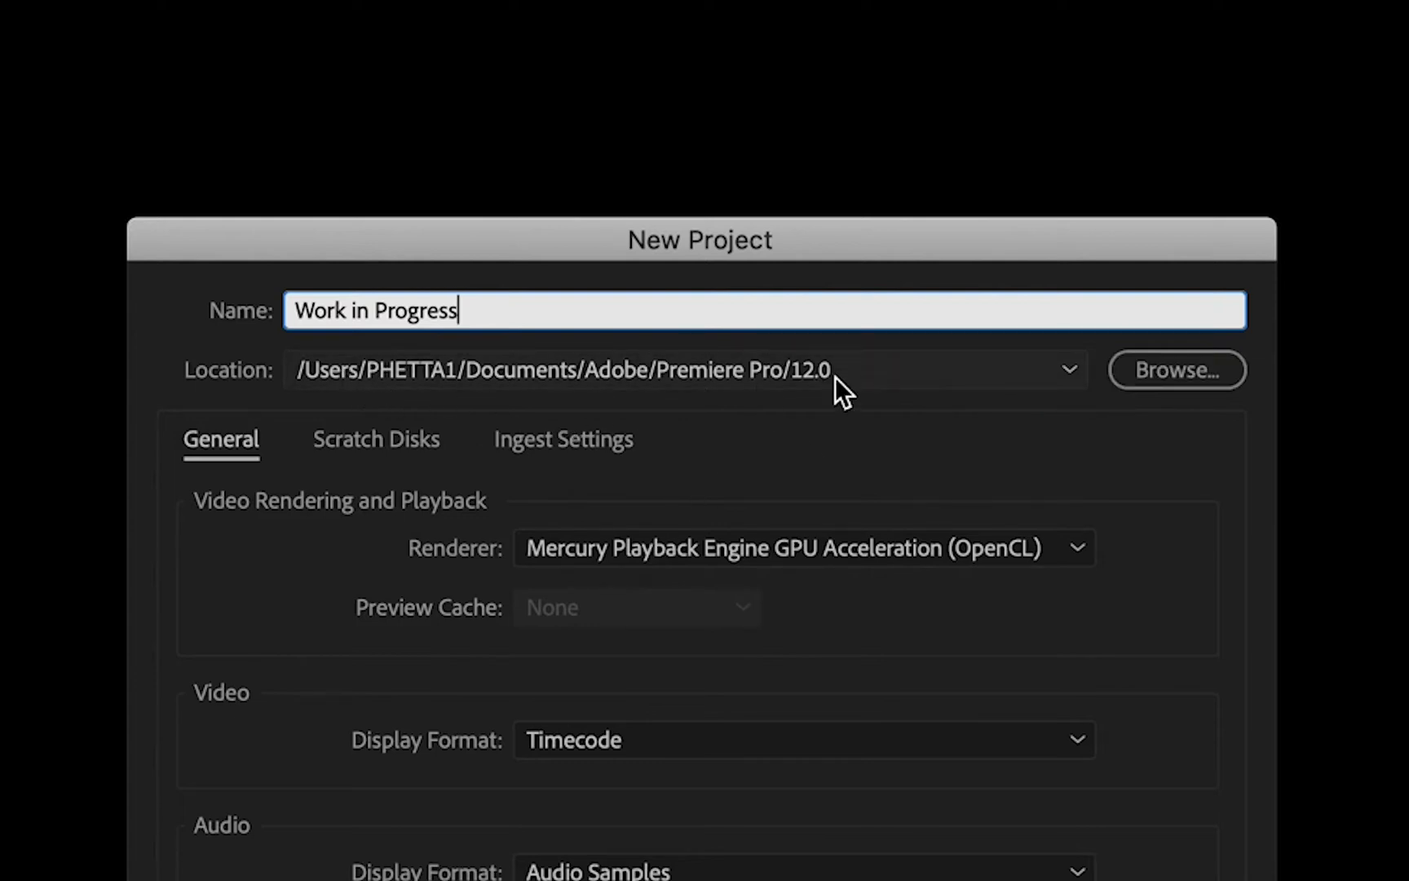
- Set the project location to the PROJECT folder inside Demo Project and create the project
left_click(1215, 377)
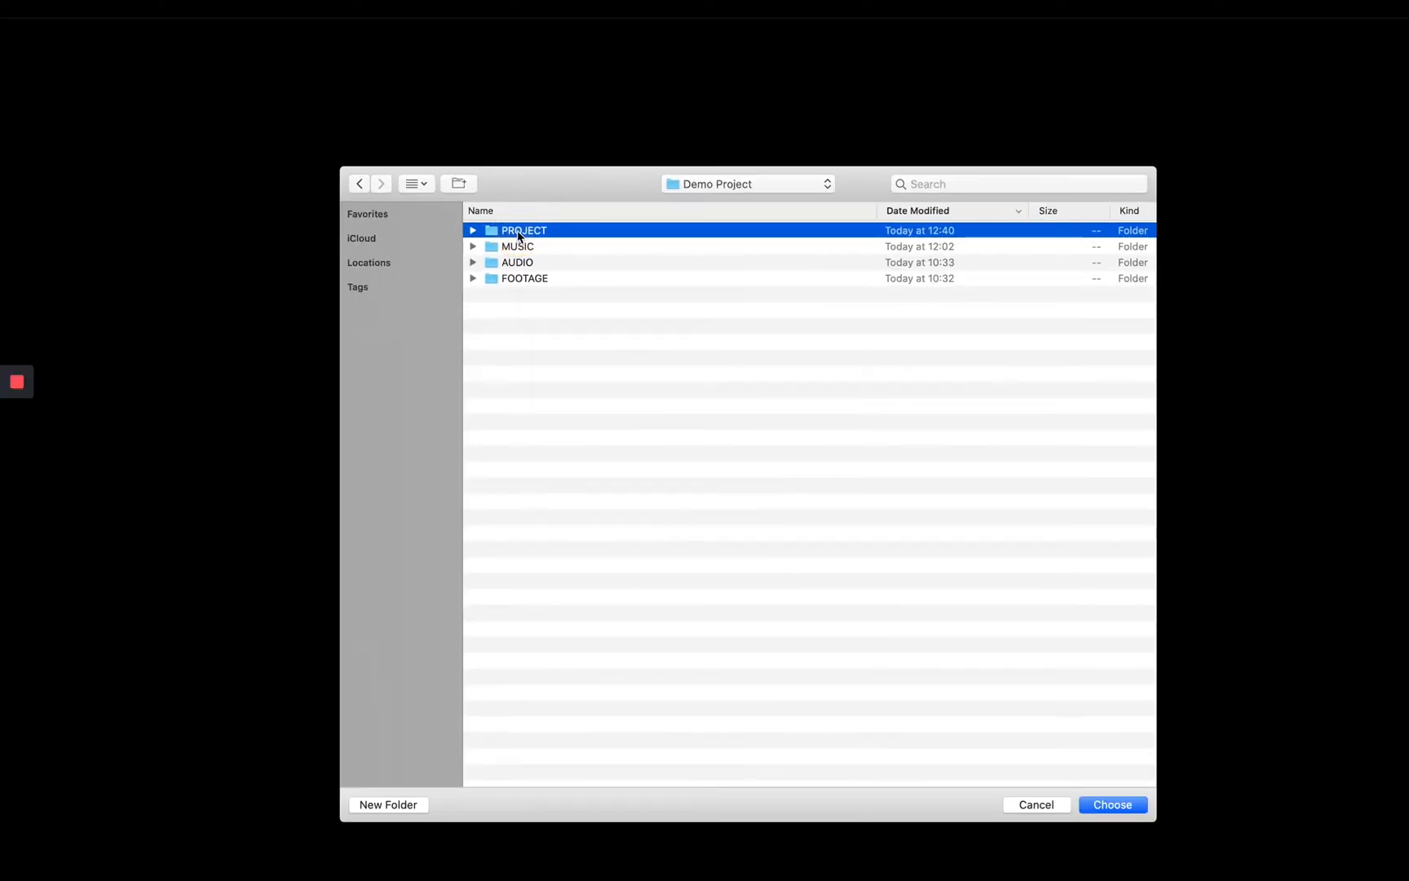
left_click(1127, 804)
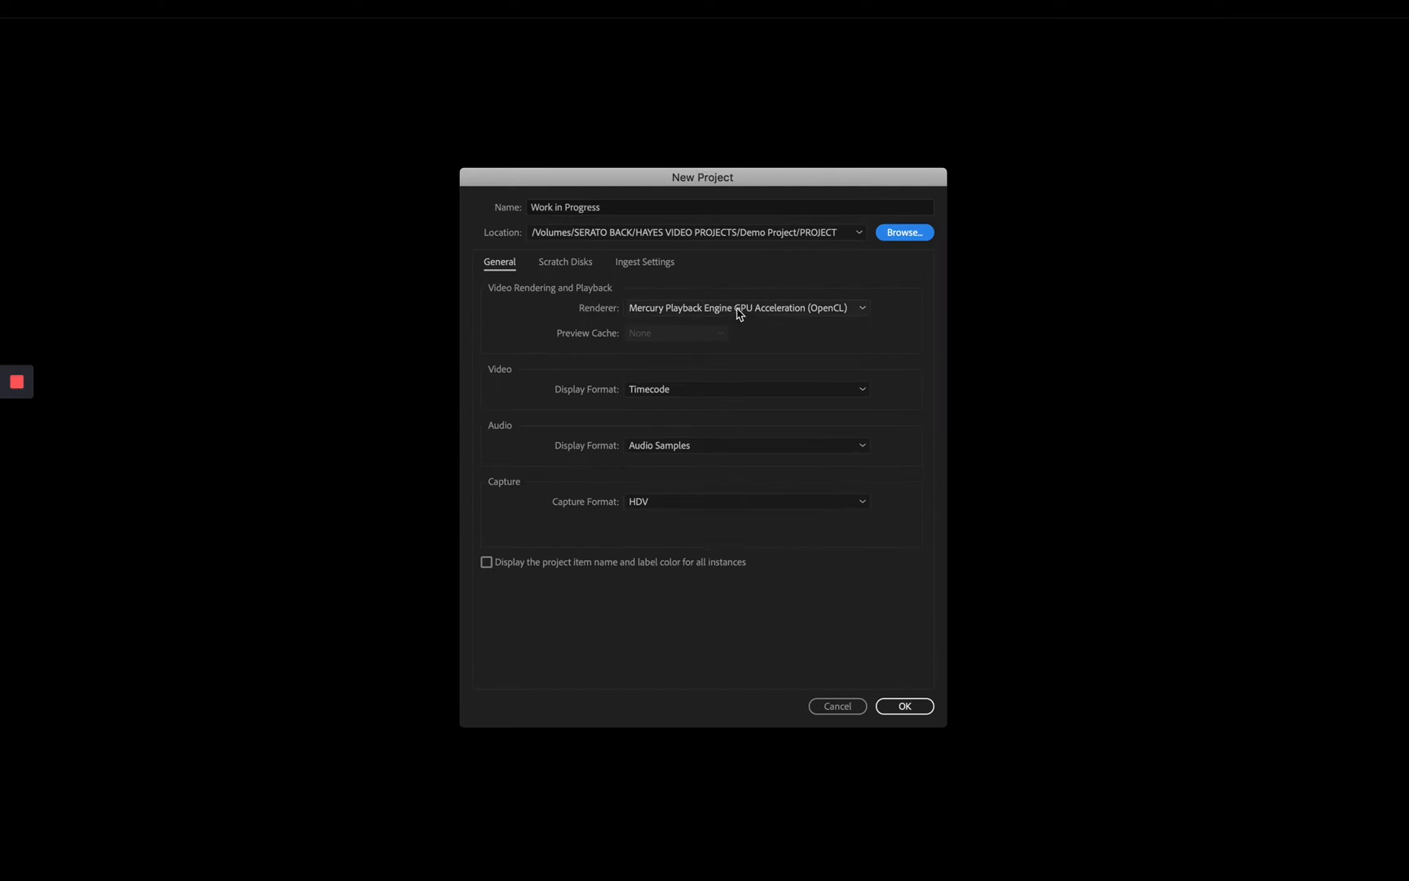
left_click(911, 709)
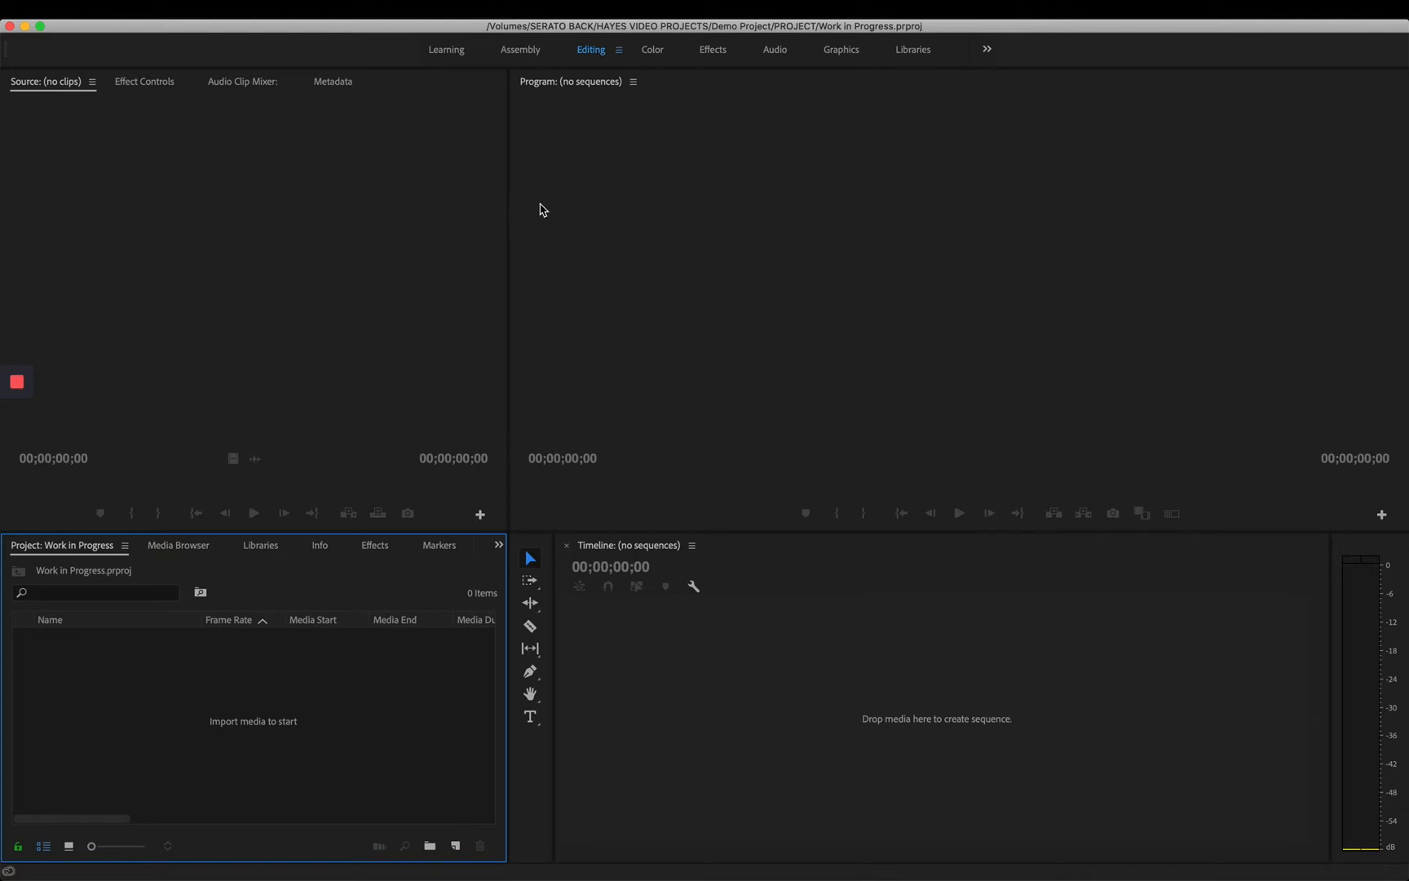
left_click(430, 334)
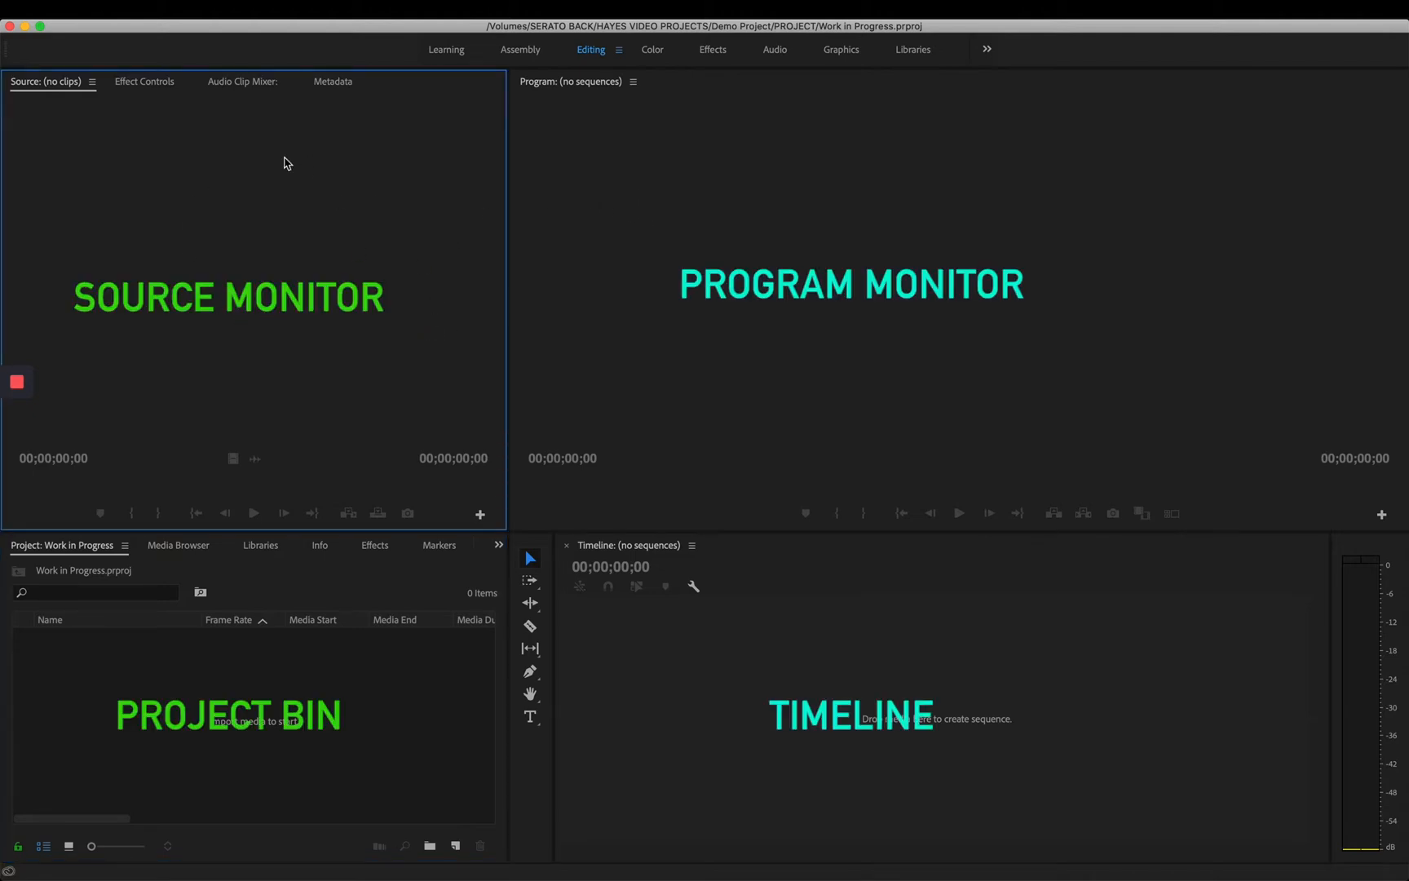
left_click(737, 214)
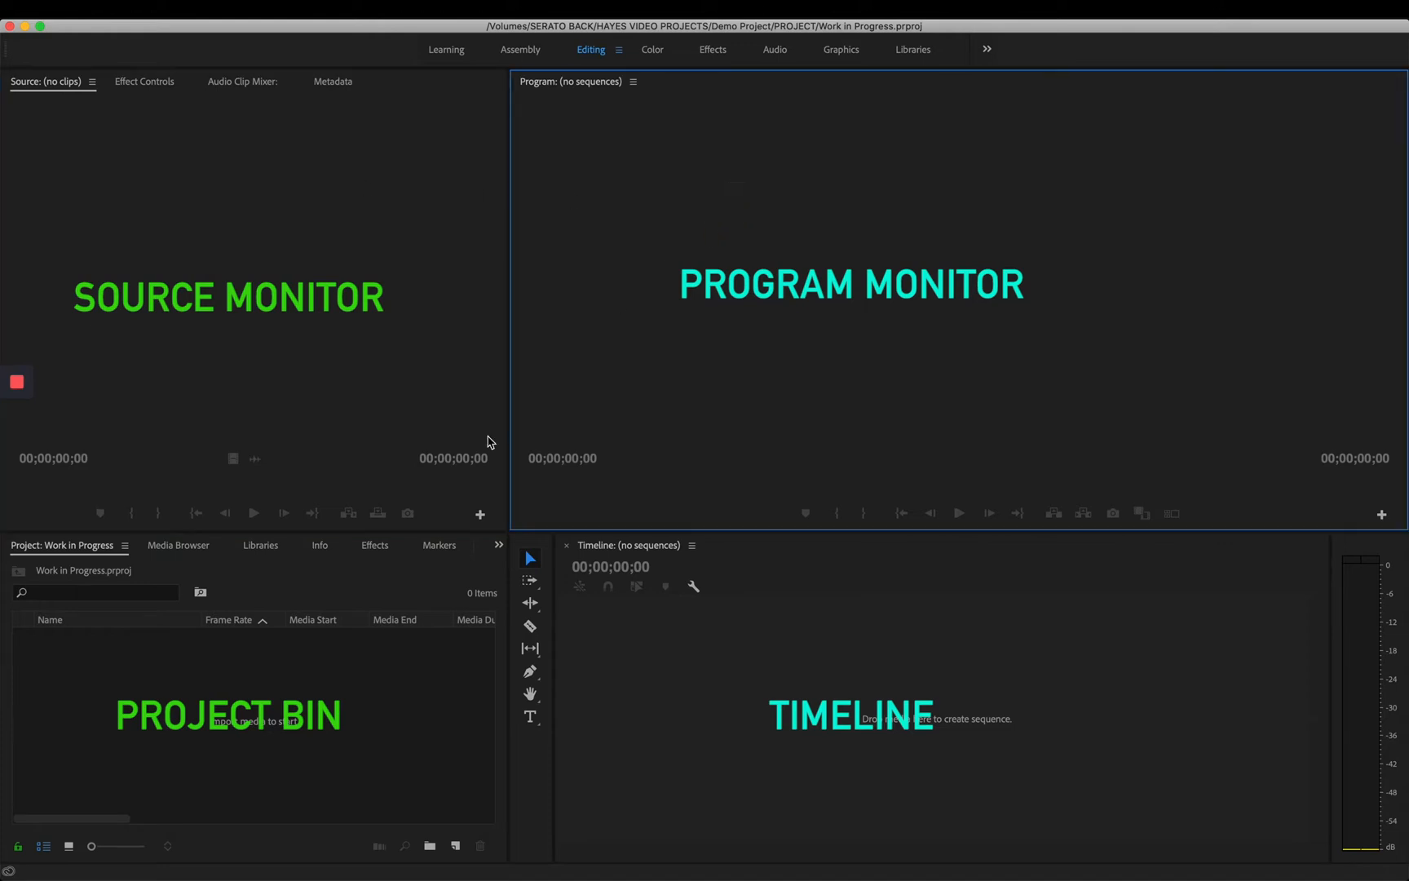
left_click(351, 673)
left_click(942, 685)
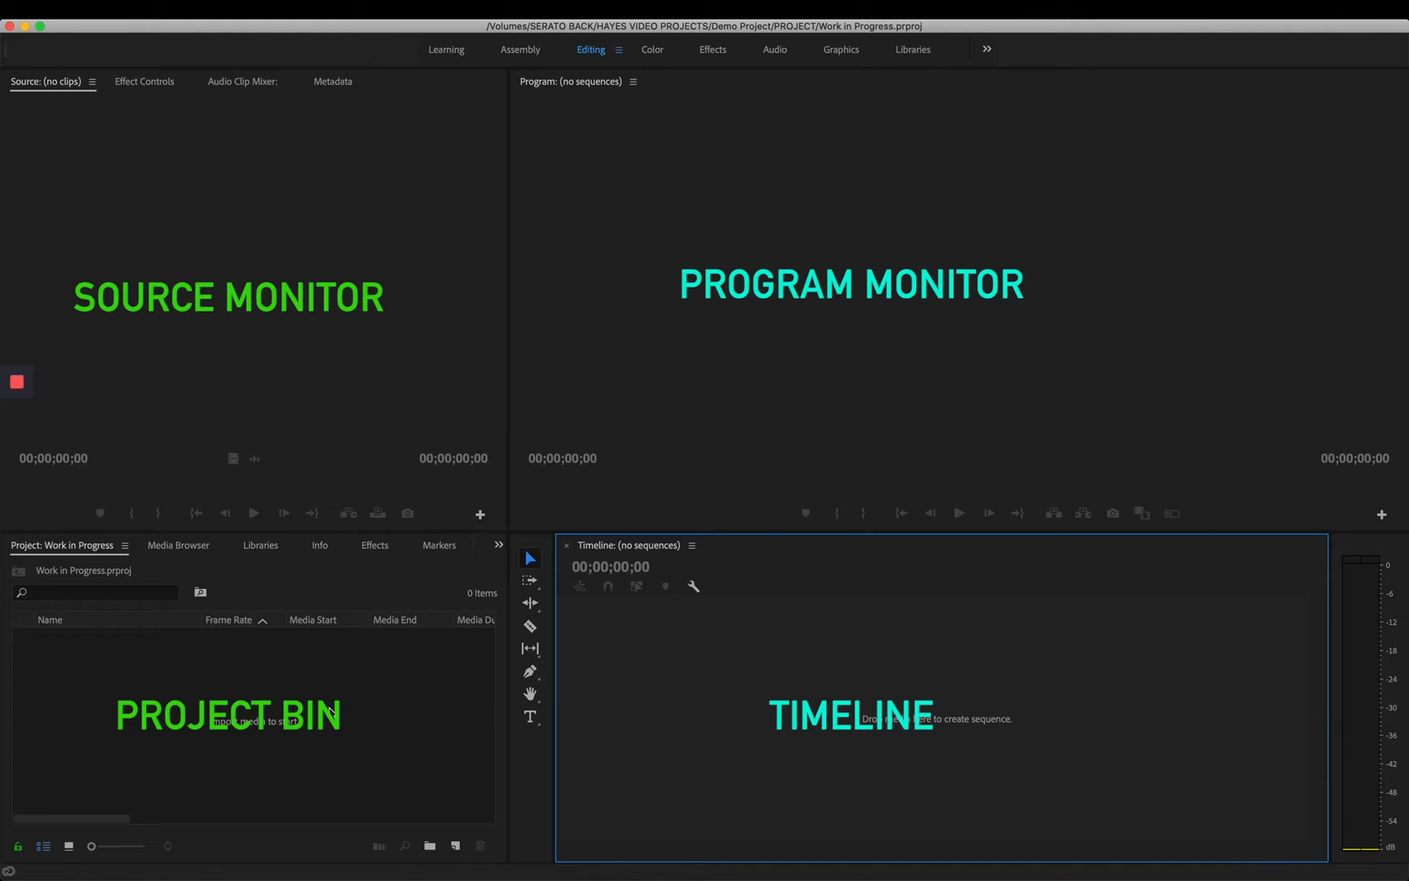
- Import the FOOTAGE folder from Demo Project into the project
left_click(268, 723)
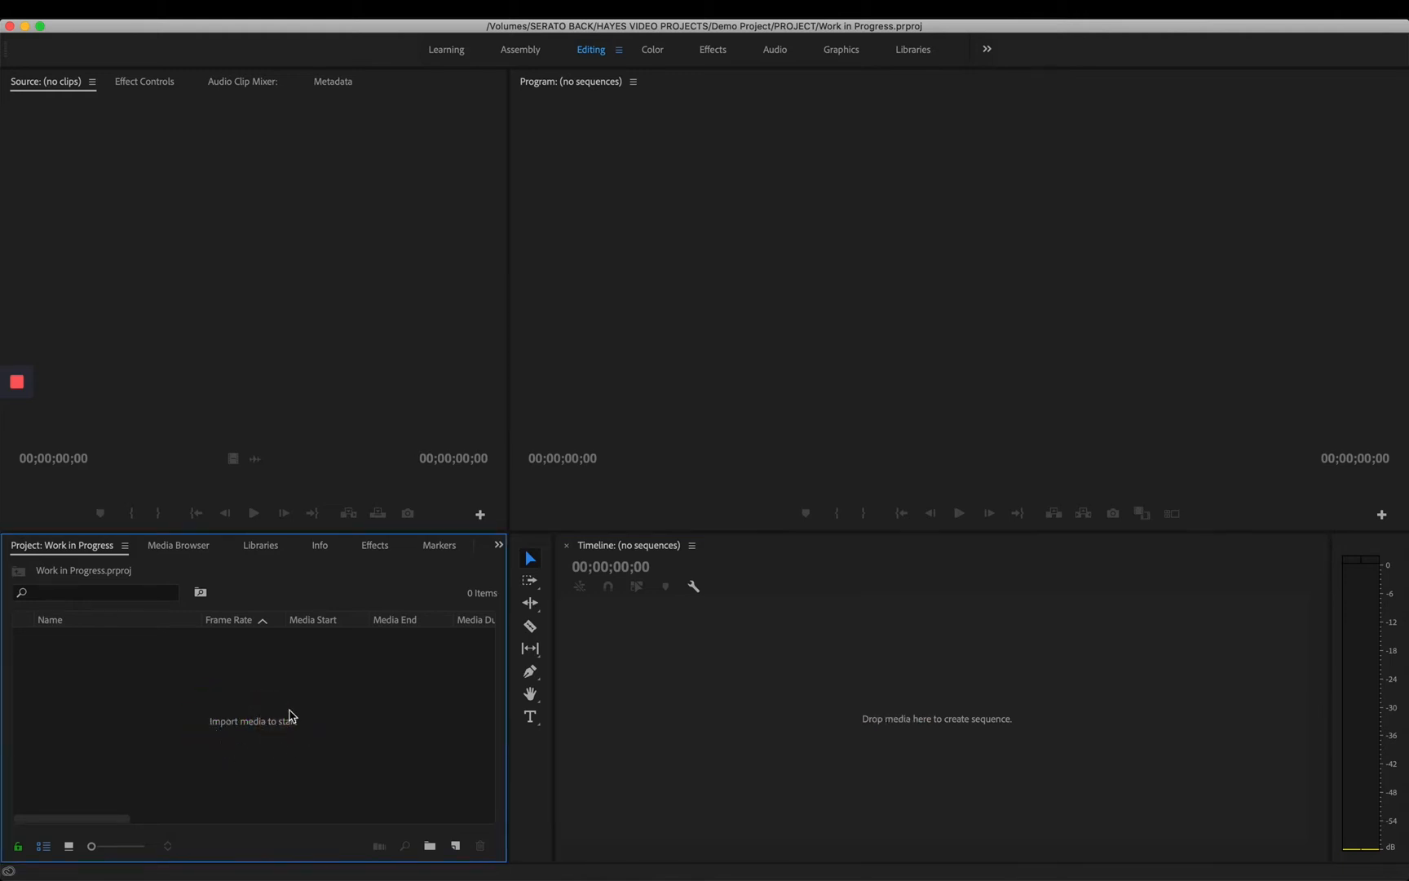
left_click(271, 725)
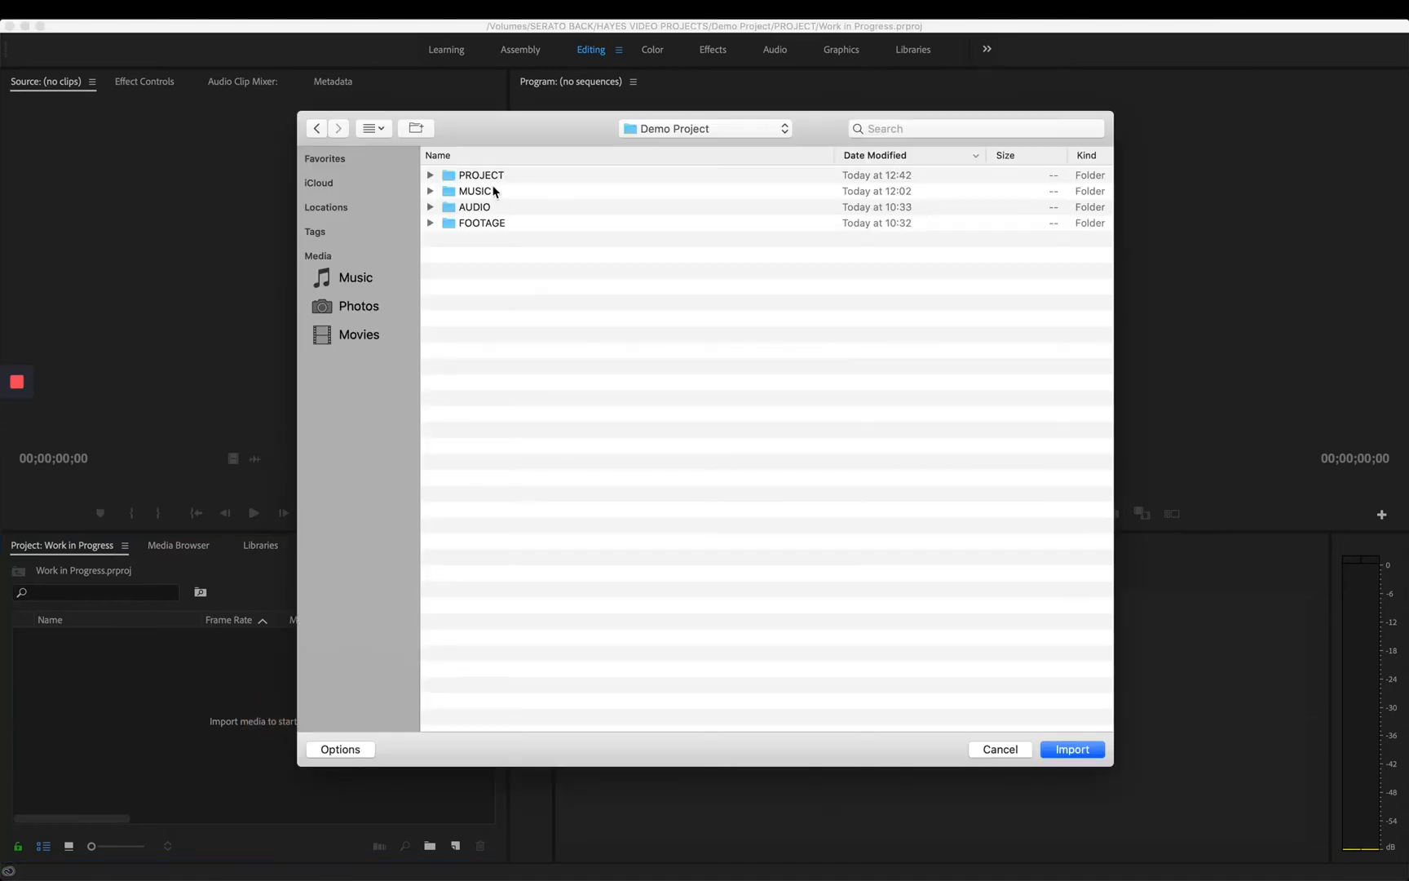
left_click(431, 176)
left_click(431, 176)
left_click(431, 208)
left_click(431, 207)
left_click(430, 223)
left_click(430, 223)
left_click(483, 225)
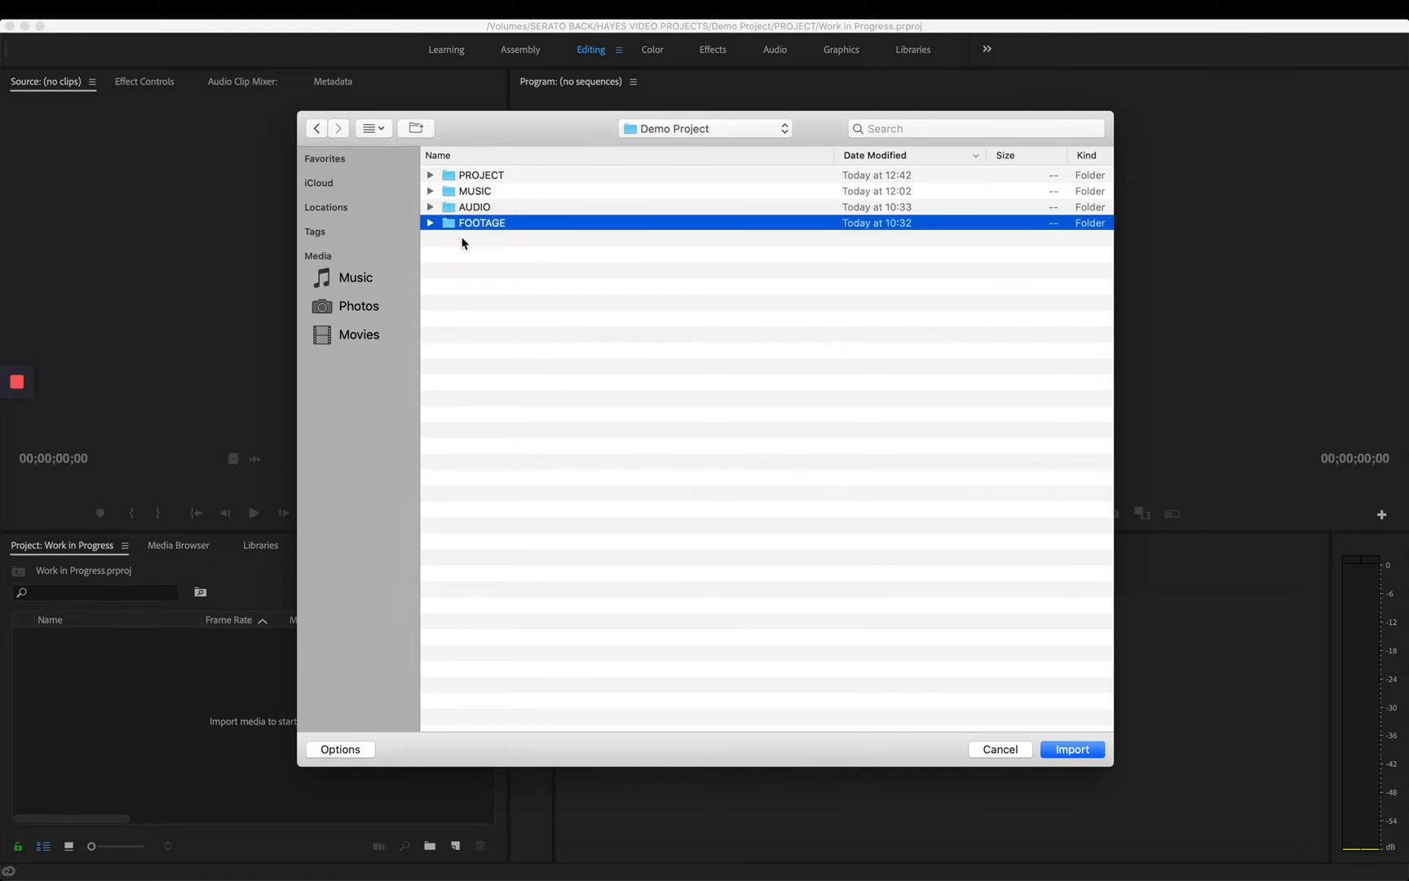
left_click(1068, 747)
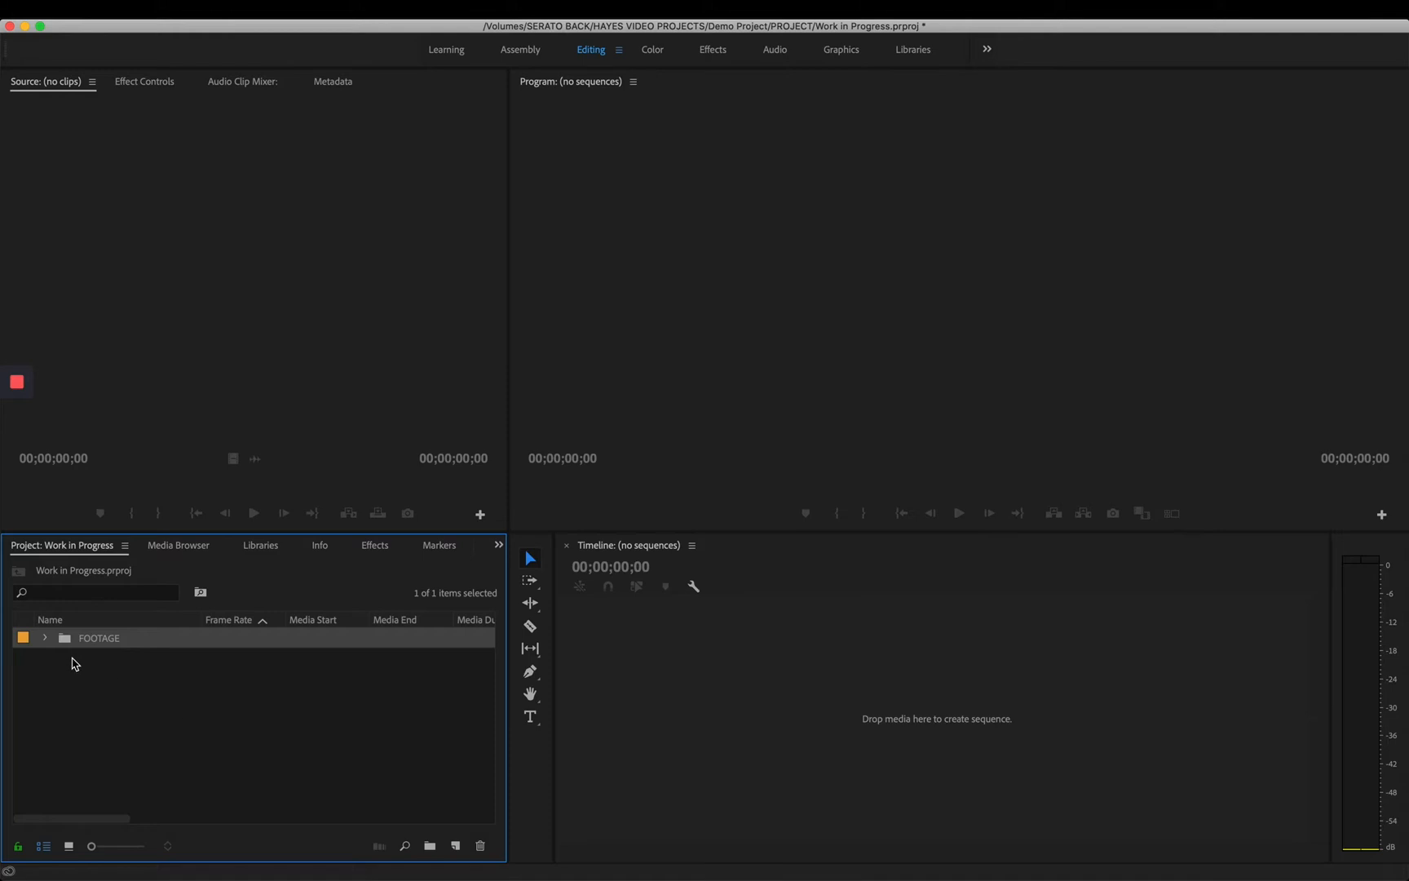
- Expand the FOOTAGE bin to view its clips, then switch to icon view and open the bin
left_click(46, 640)
left_click(46, 640)
left_click(45, 639)
left_click(46, 640)
left_click(45, 639)
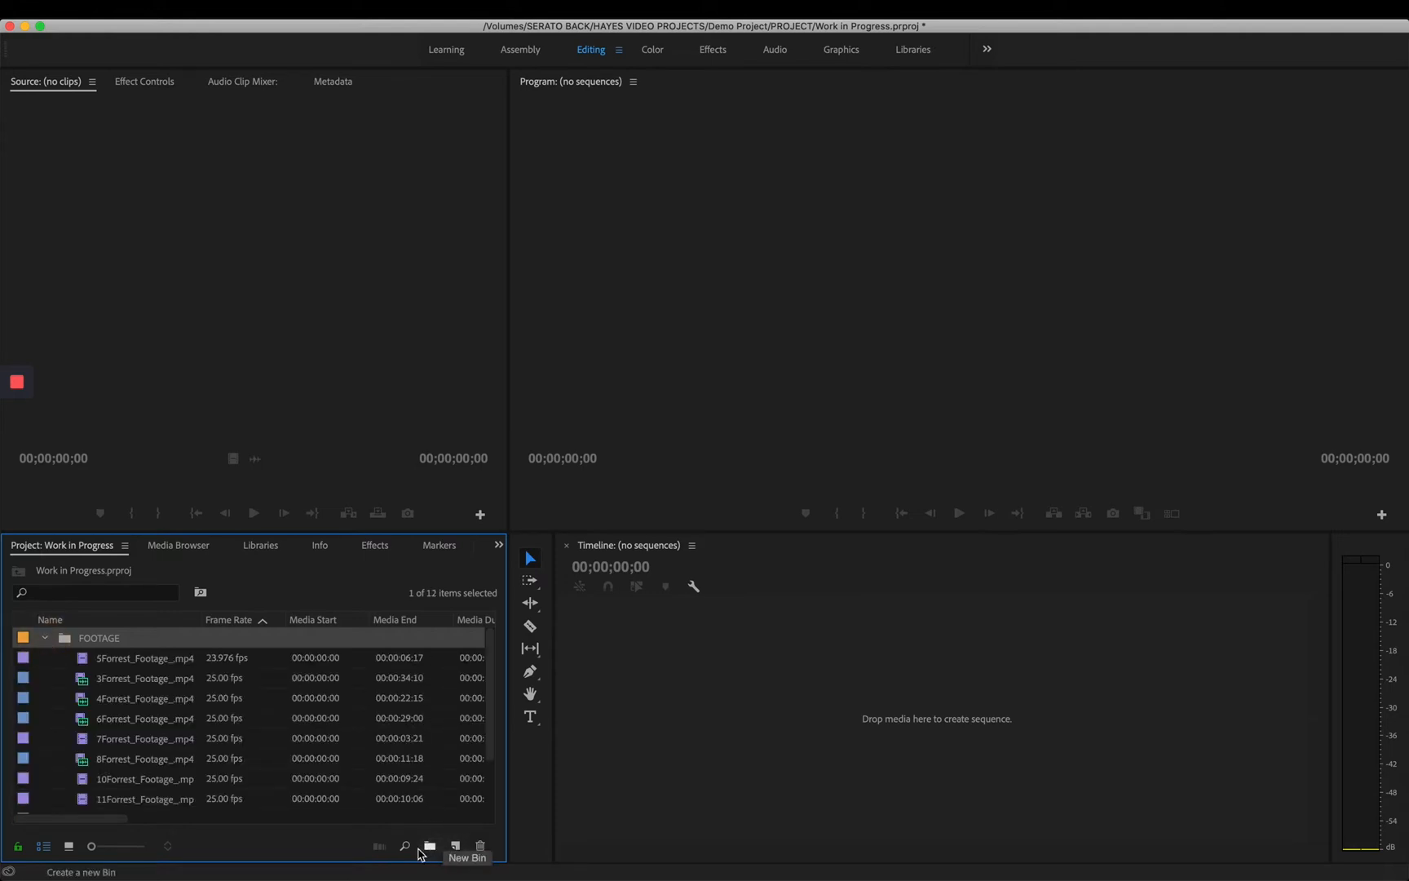
left_click(69, 849)
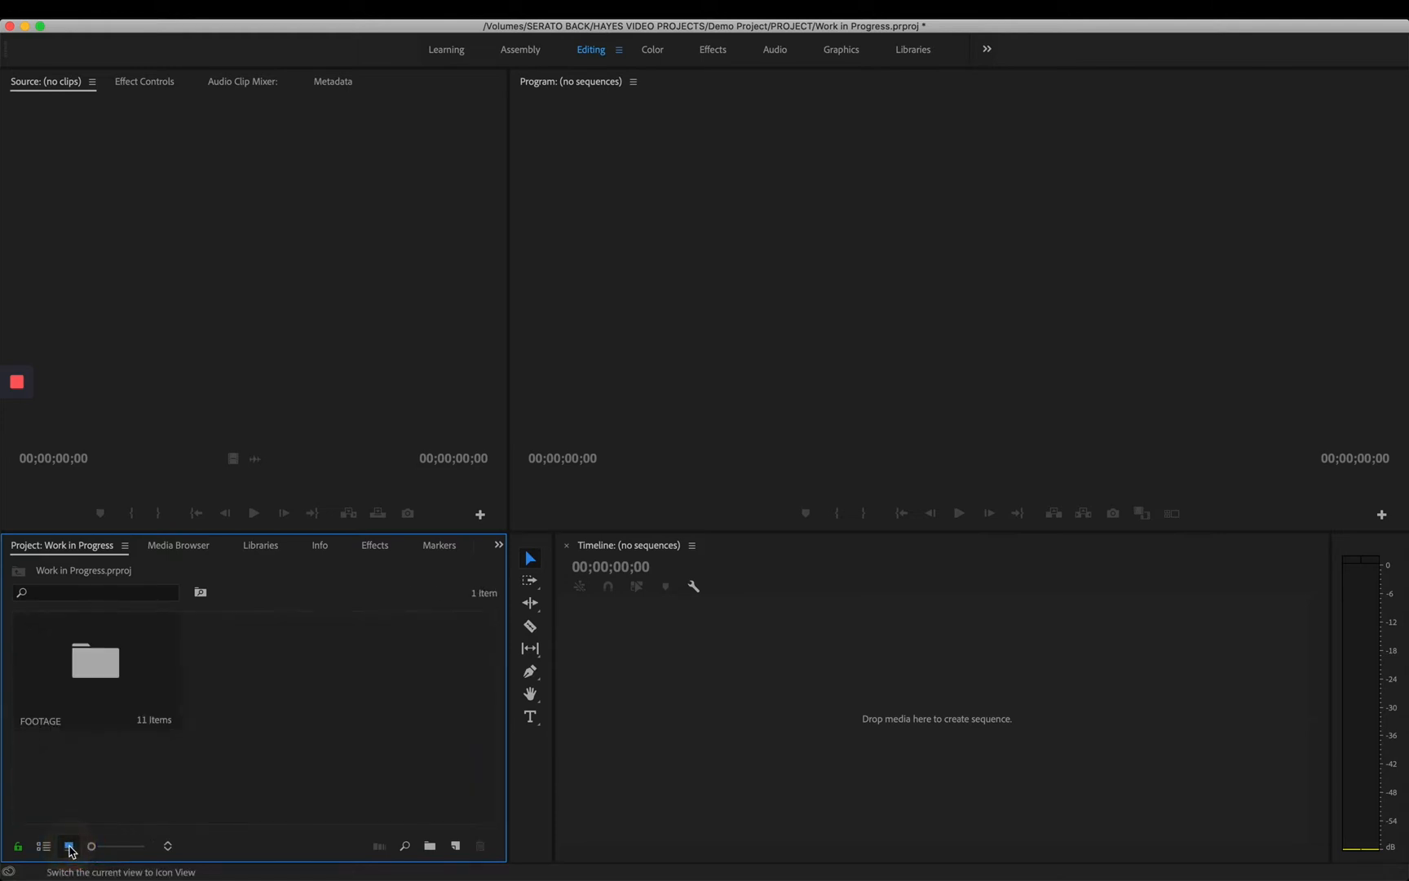
double_click(98, 676)
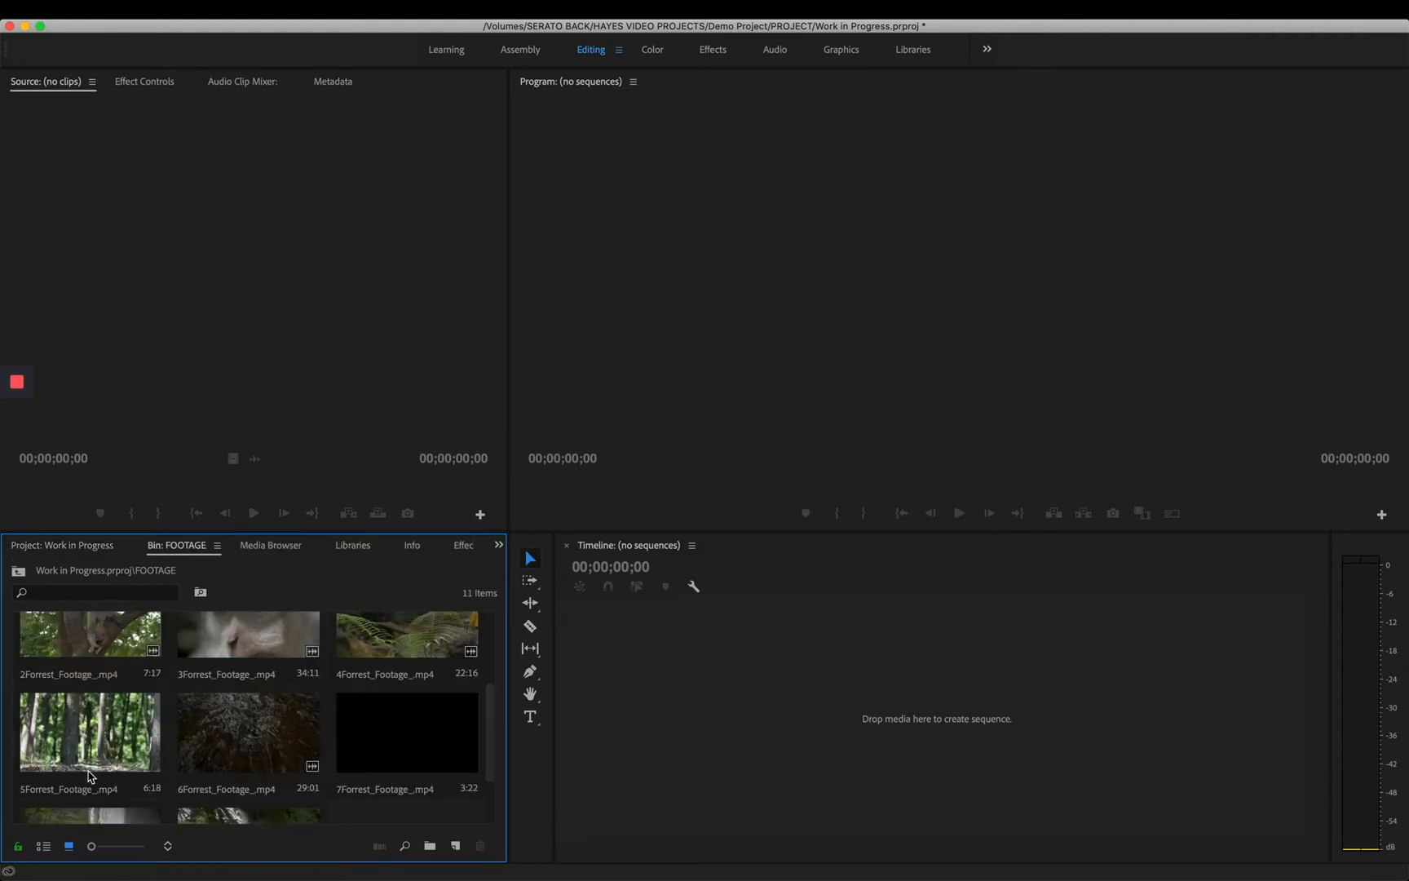
- Browse the clips in the FOOTAGE bin and create a new sequence from 1Forrest_Footage_.mp4
scroll(243, 739, "up", 3)
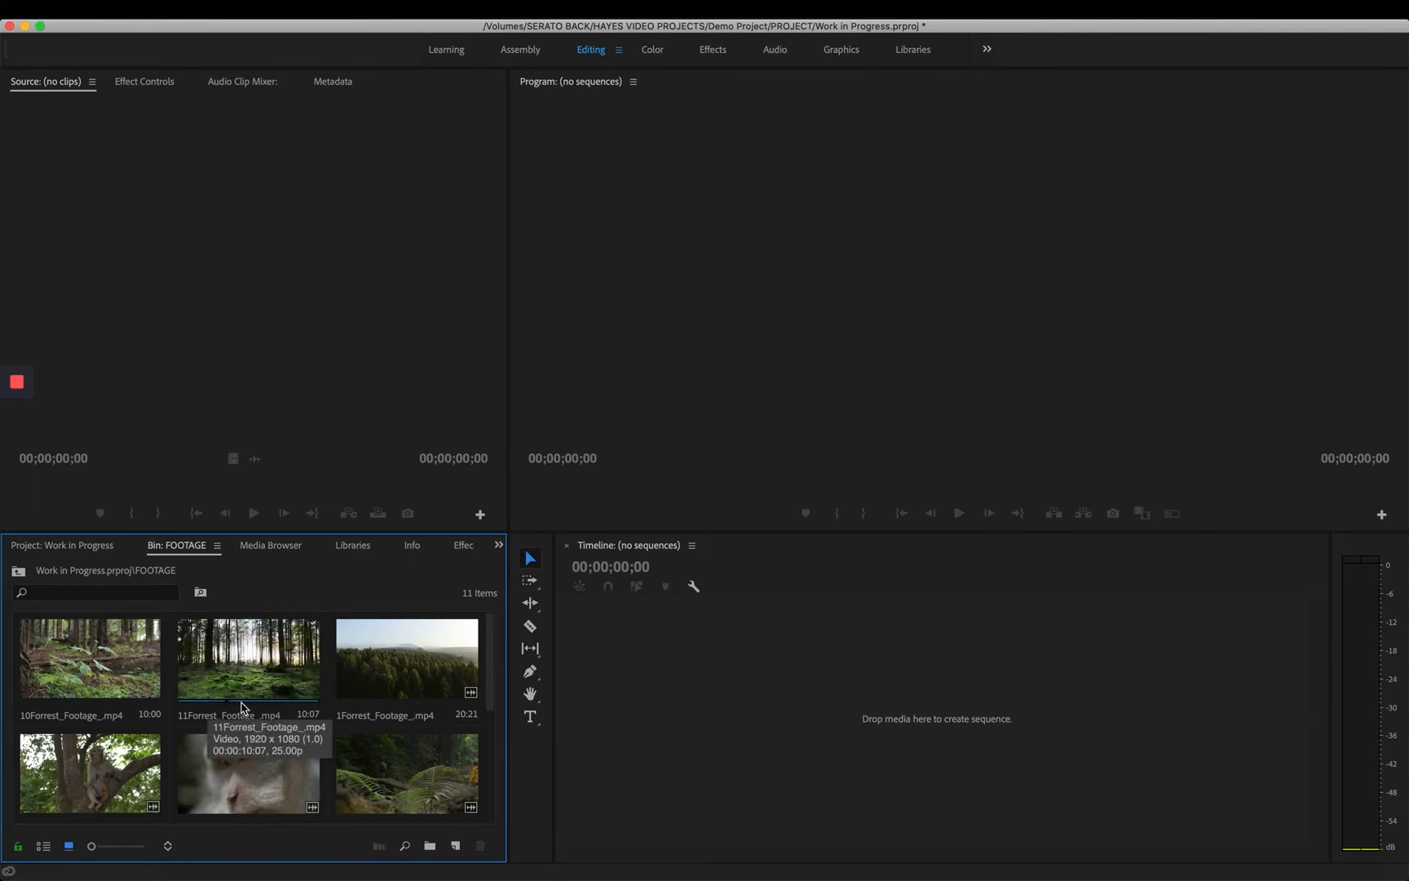
scroll(364, 711, "down", 4)
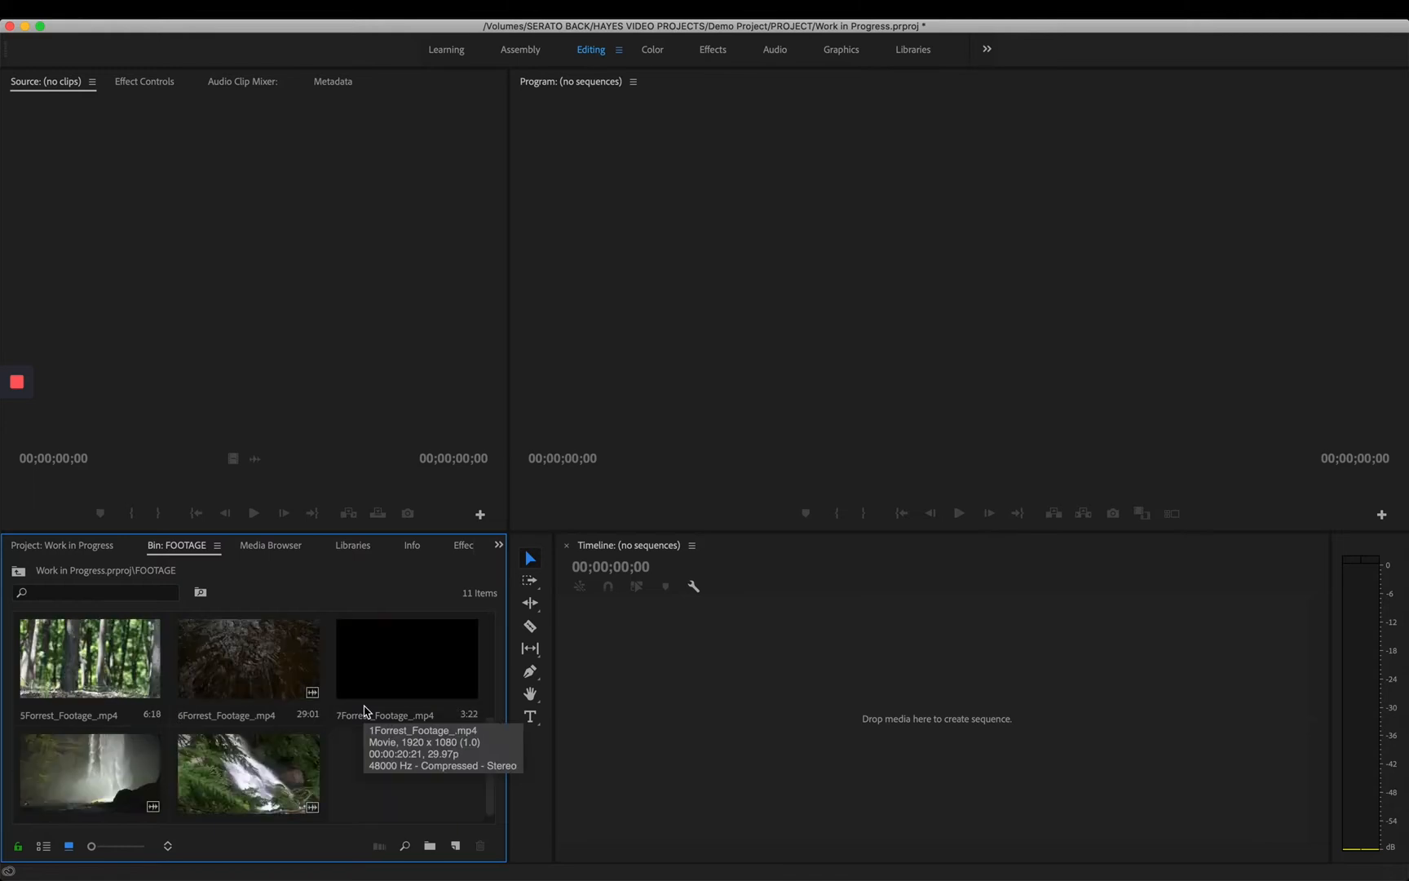
scroll(364, 712, "up", 4)
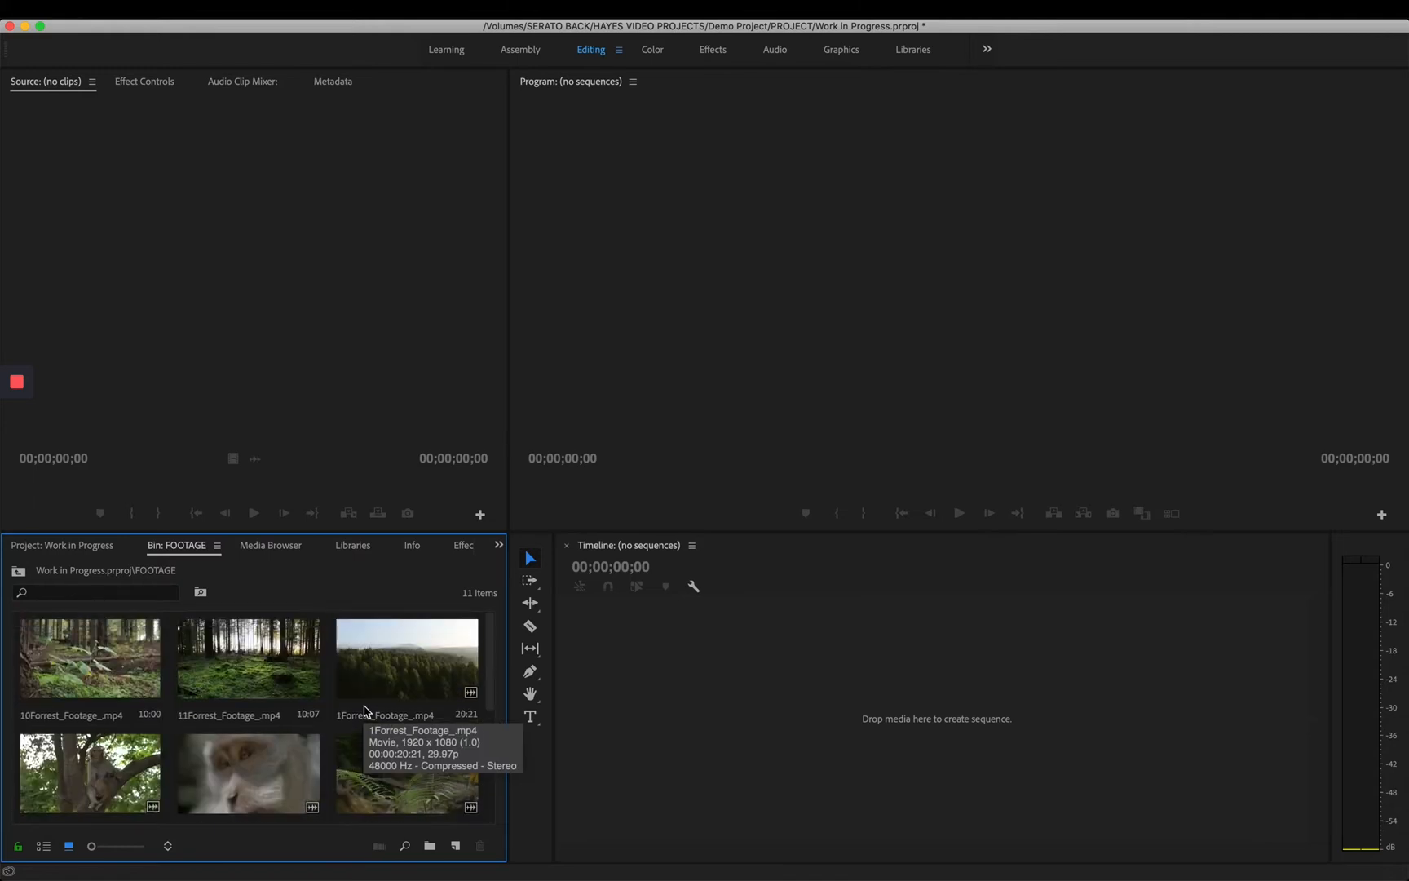
left_click(401, 676)
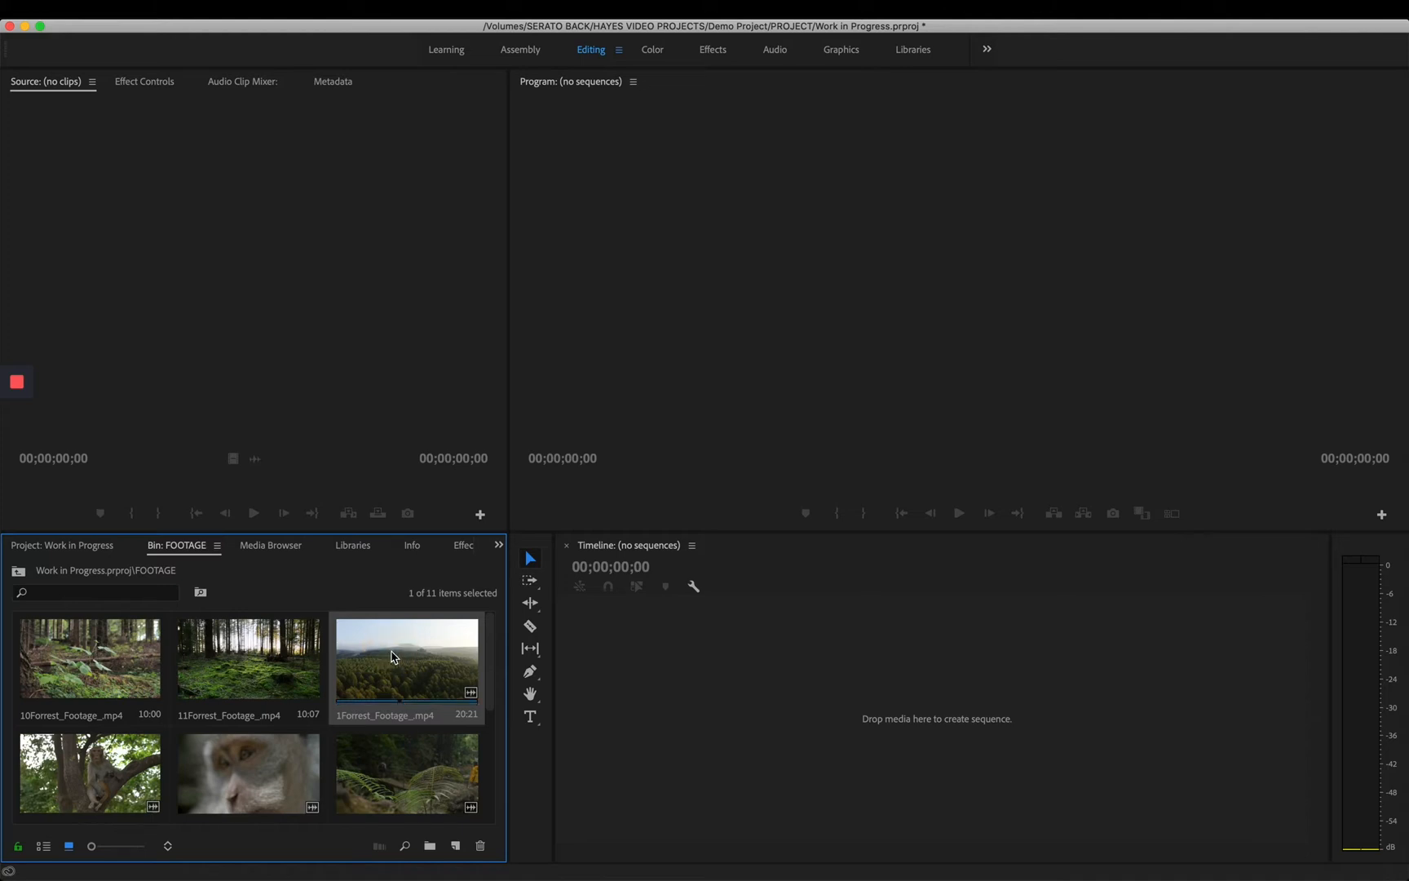
right_click(393, 657)
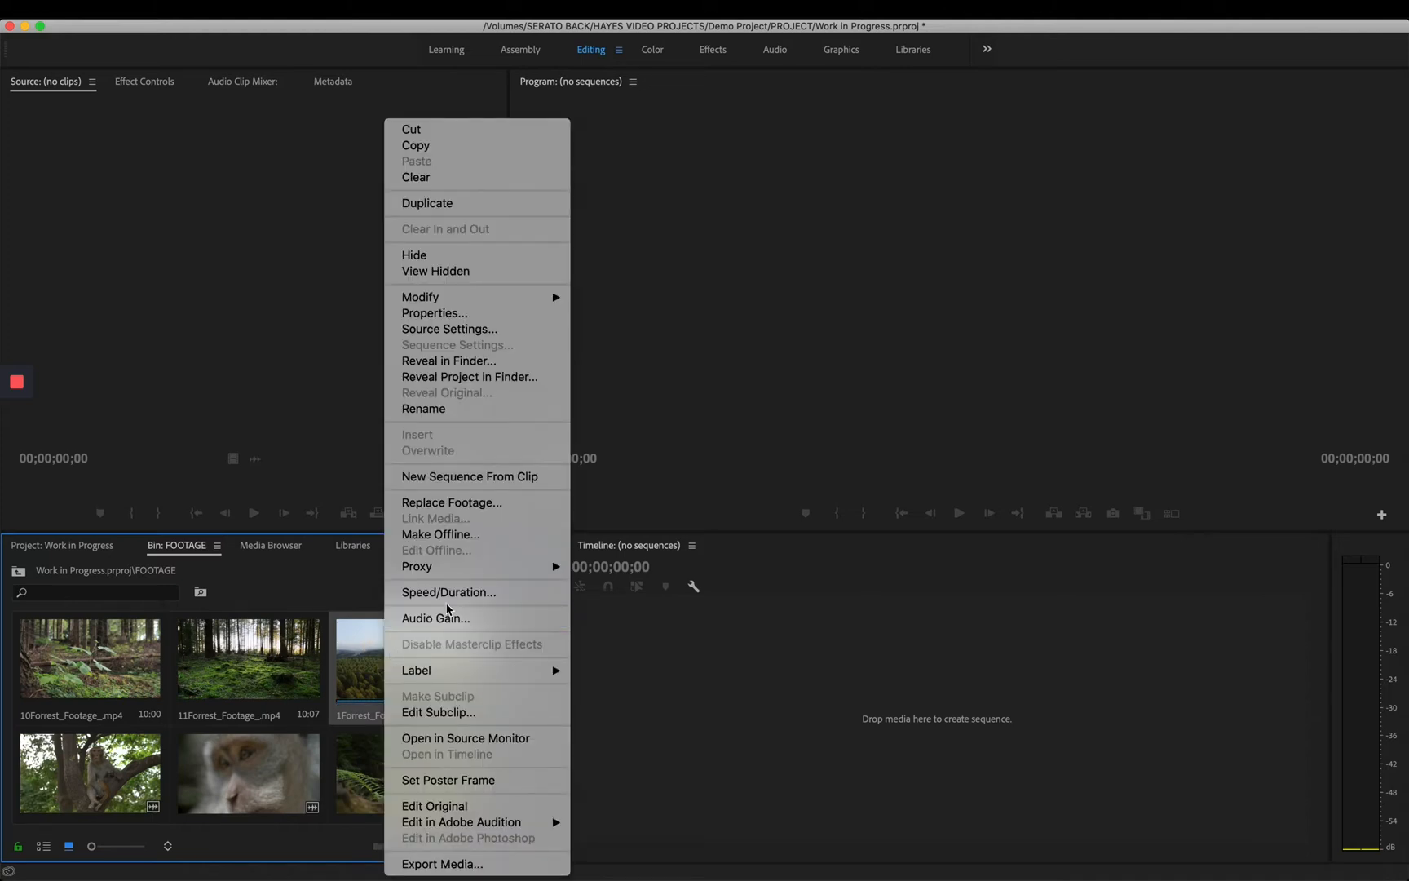
left_click(461, 480)
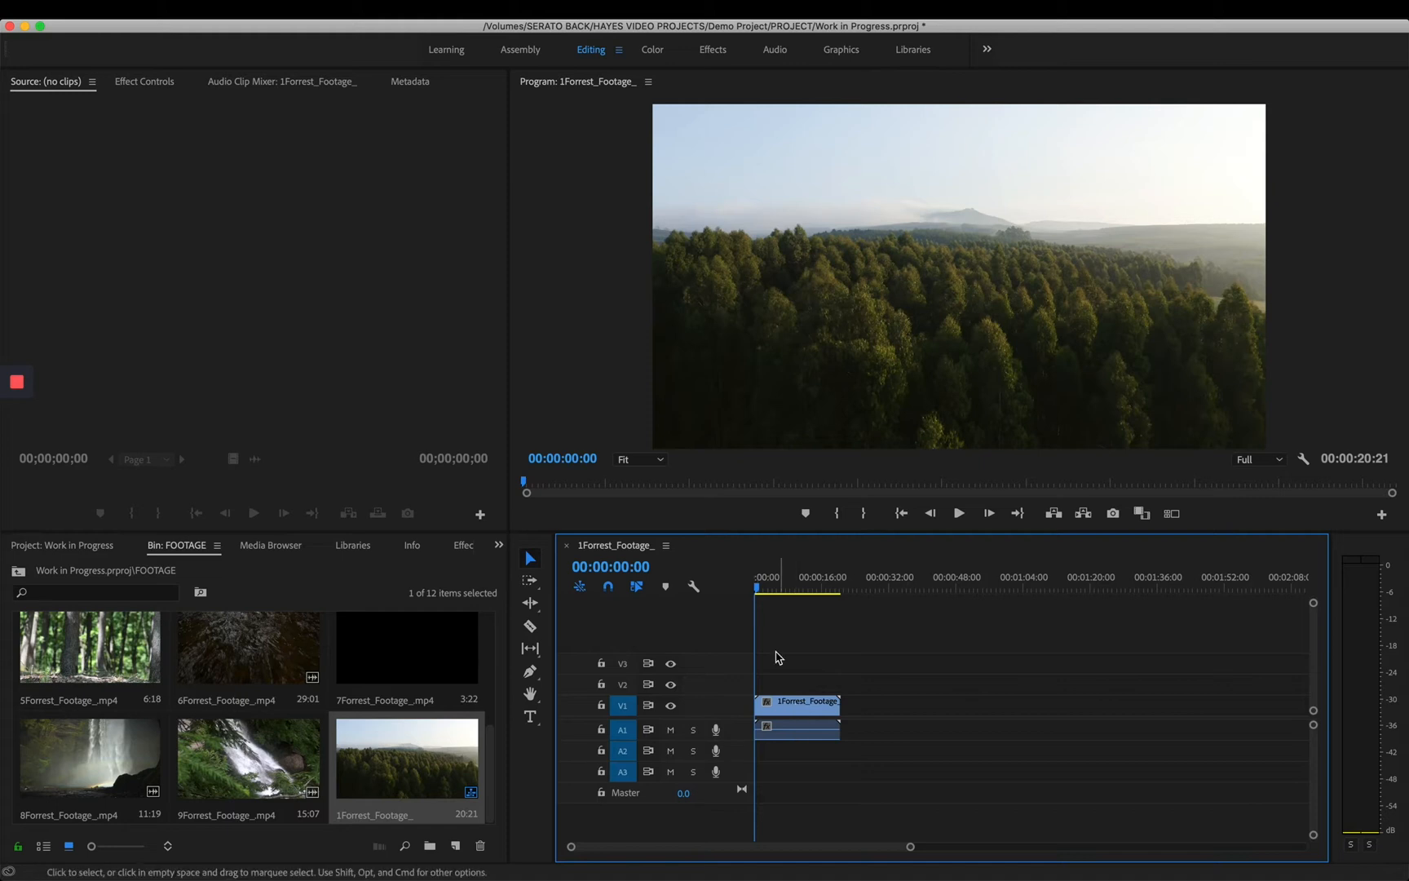
mouse_move(759, 586)
left_mouse_down()
mouse_move(805, 590)
mouse_move(749, 591)
left_mouse_up()
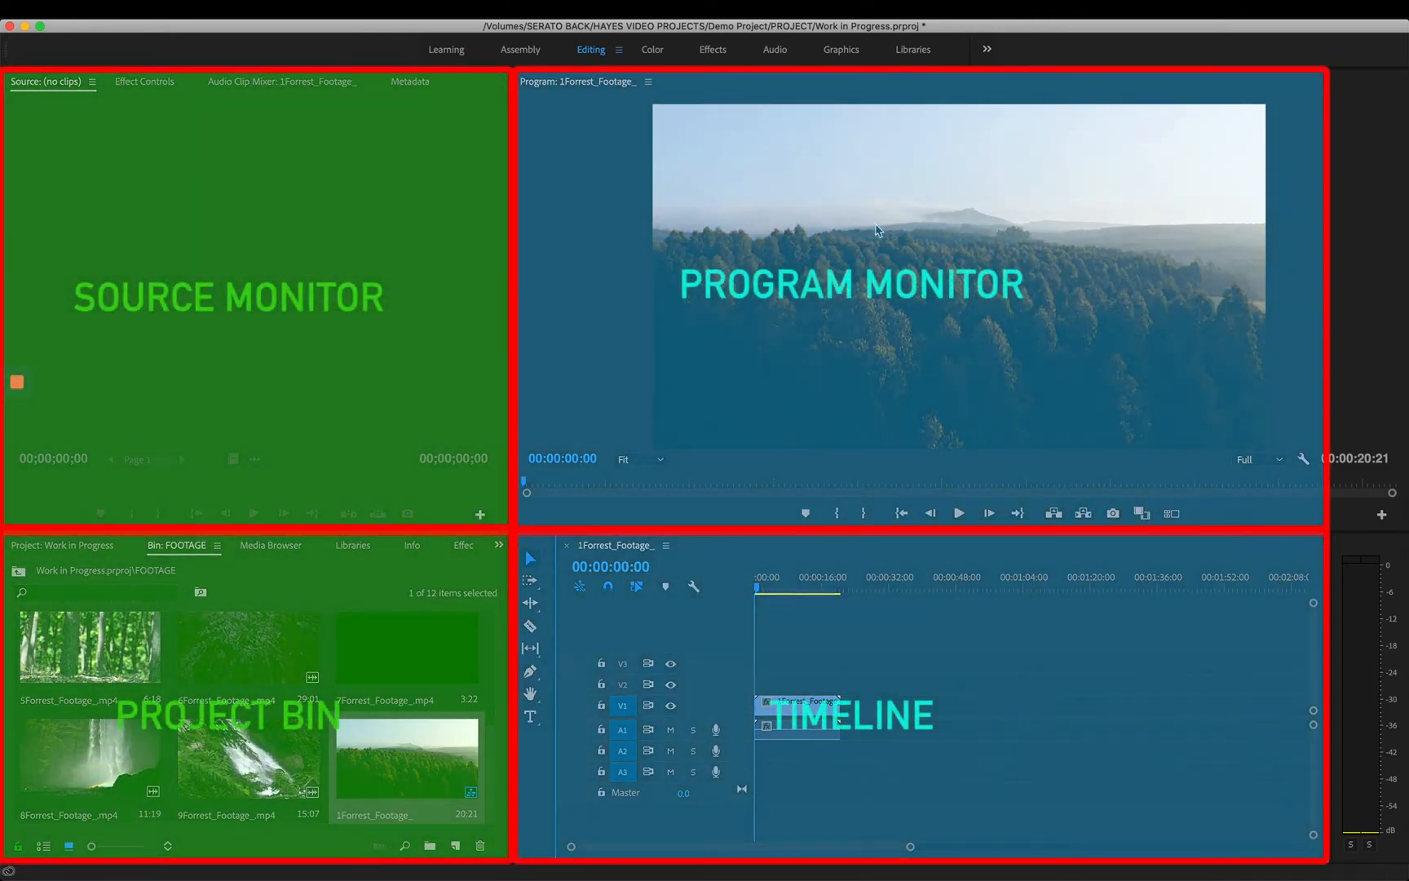
left_click(600, 295)
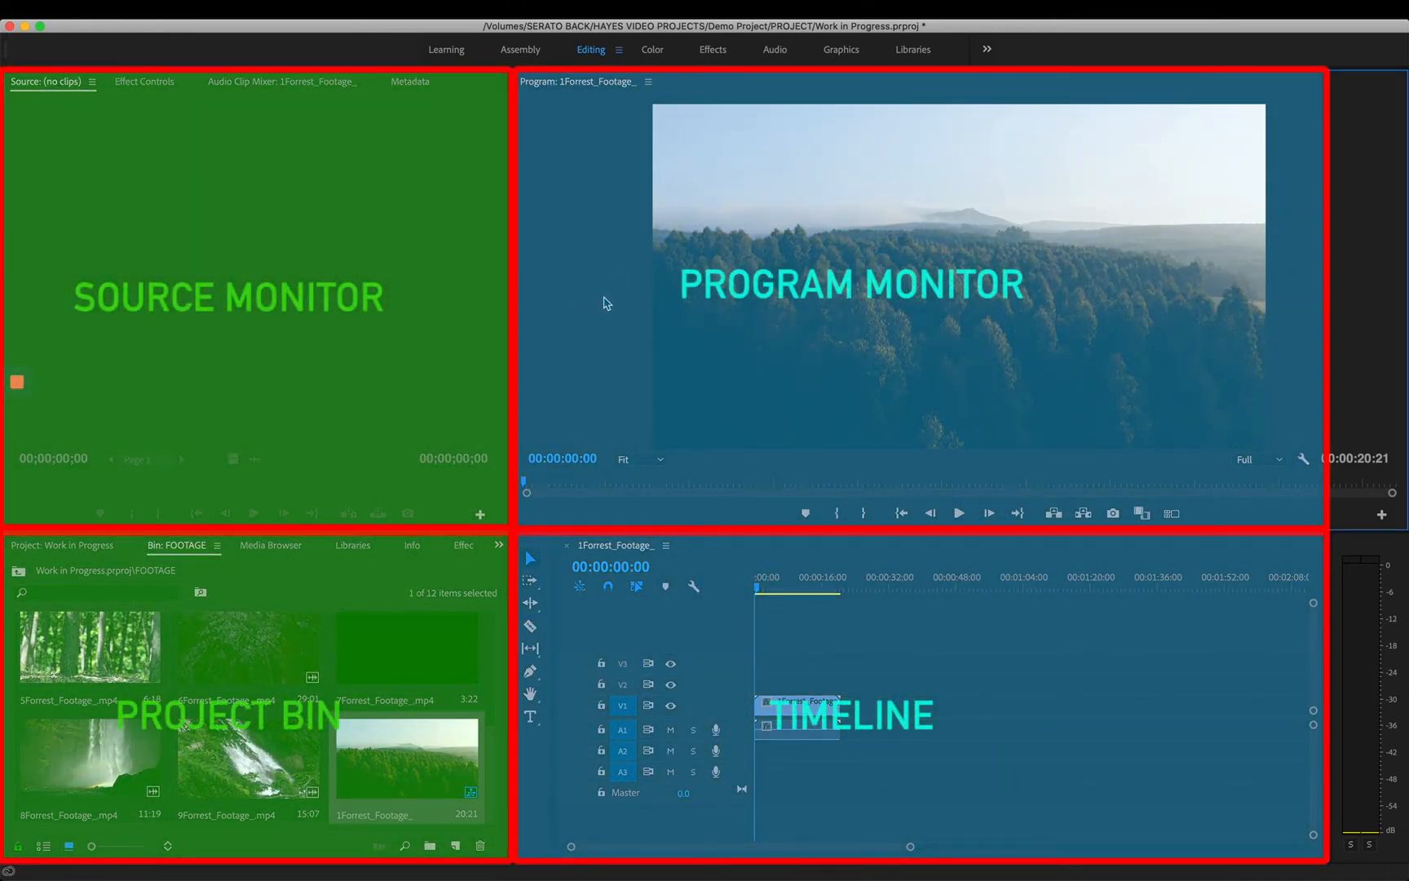
left_click(871, 627)
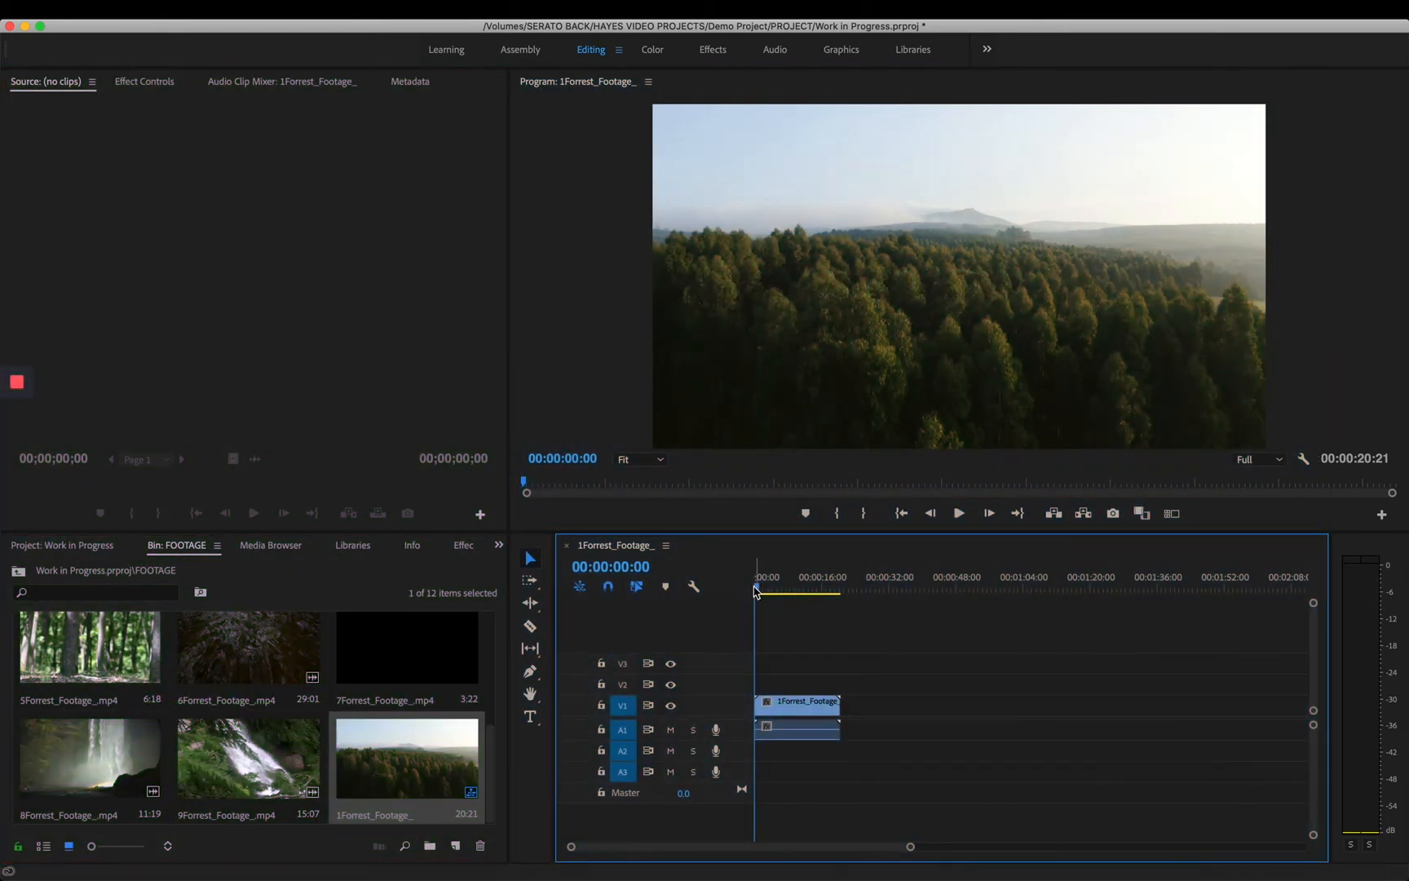
- Play the sequence from its start in the program monitor, pausing and resuming playback a few times
left_click(959, 513)
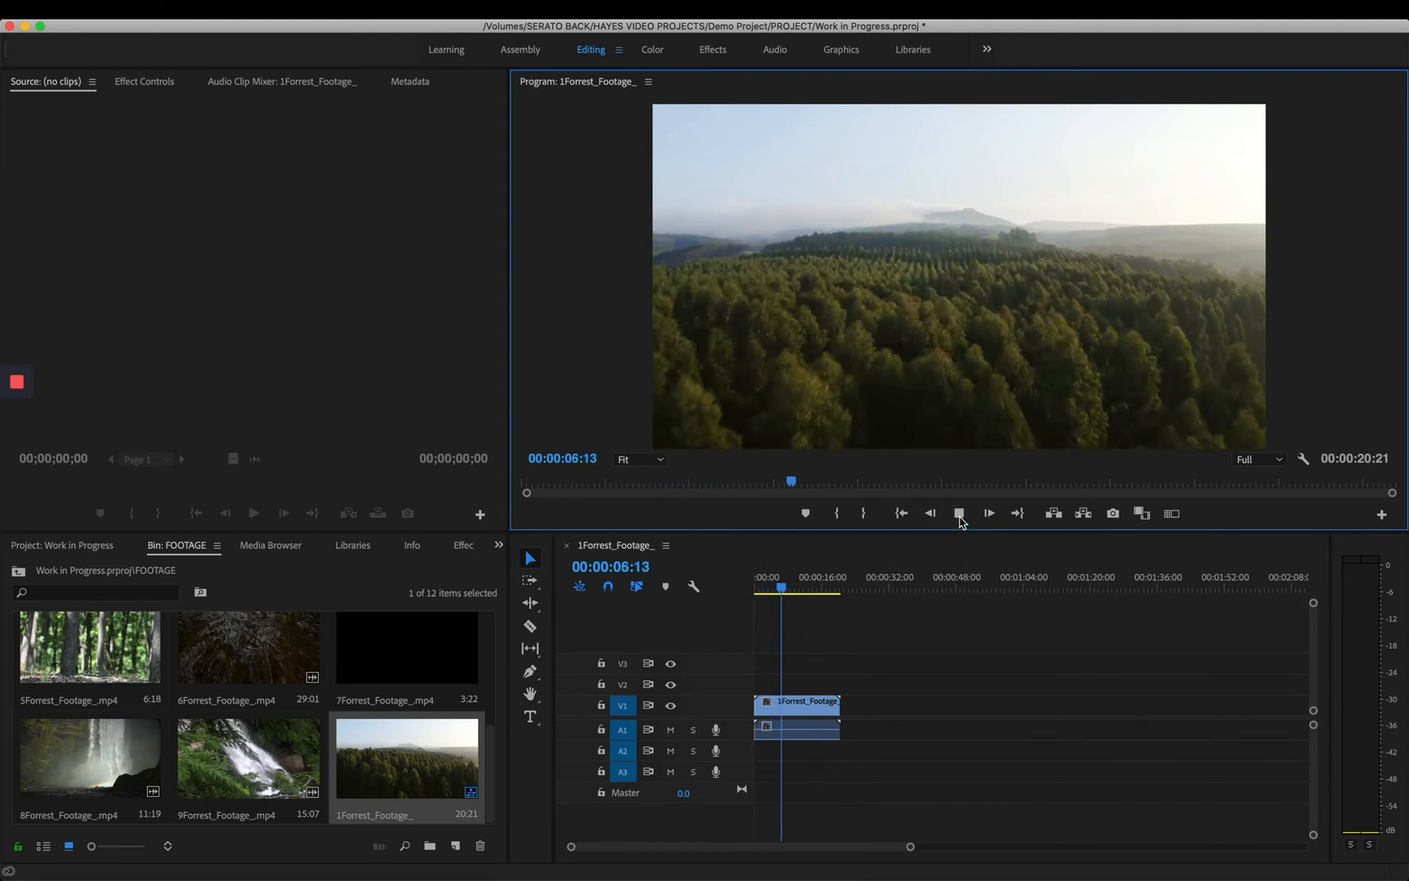
left_click(959, 513)
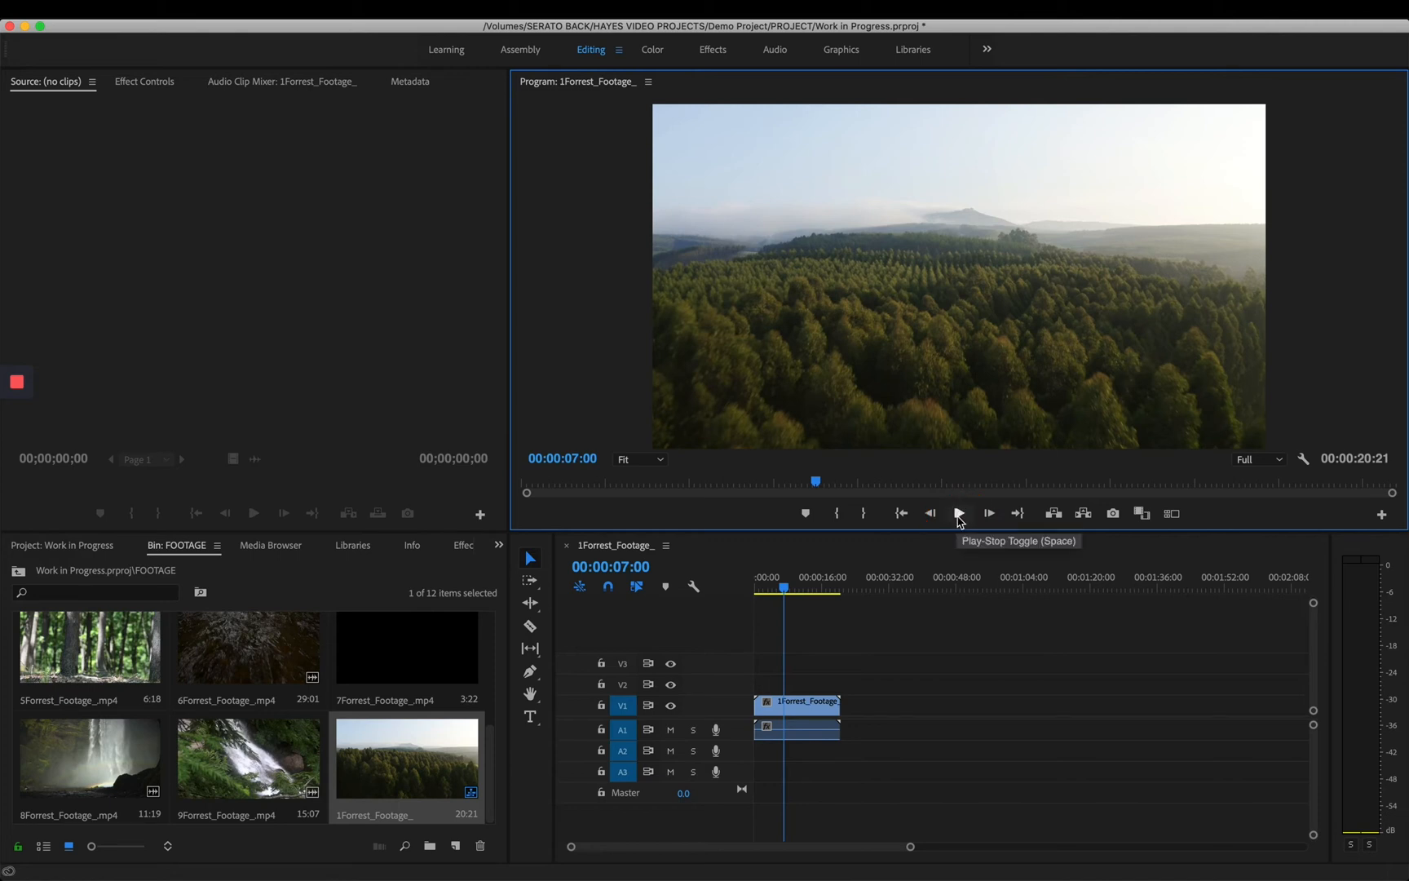
key("space")
key("space")
key("space")
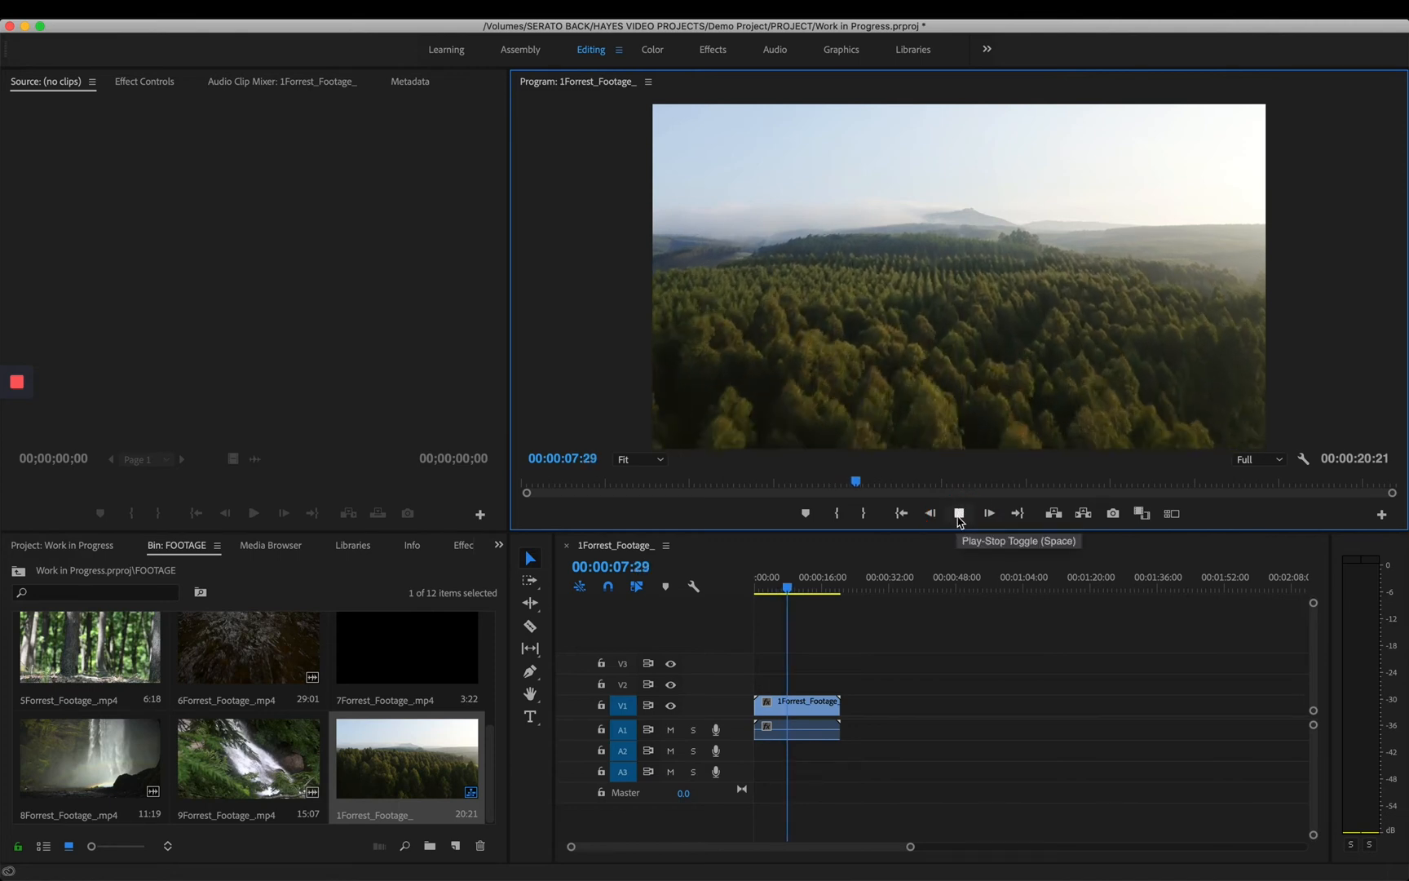
key("space")
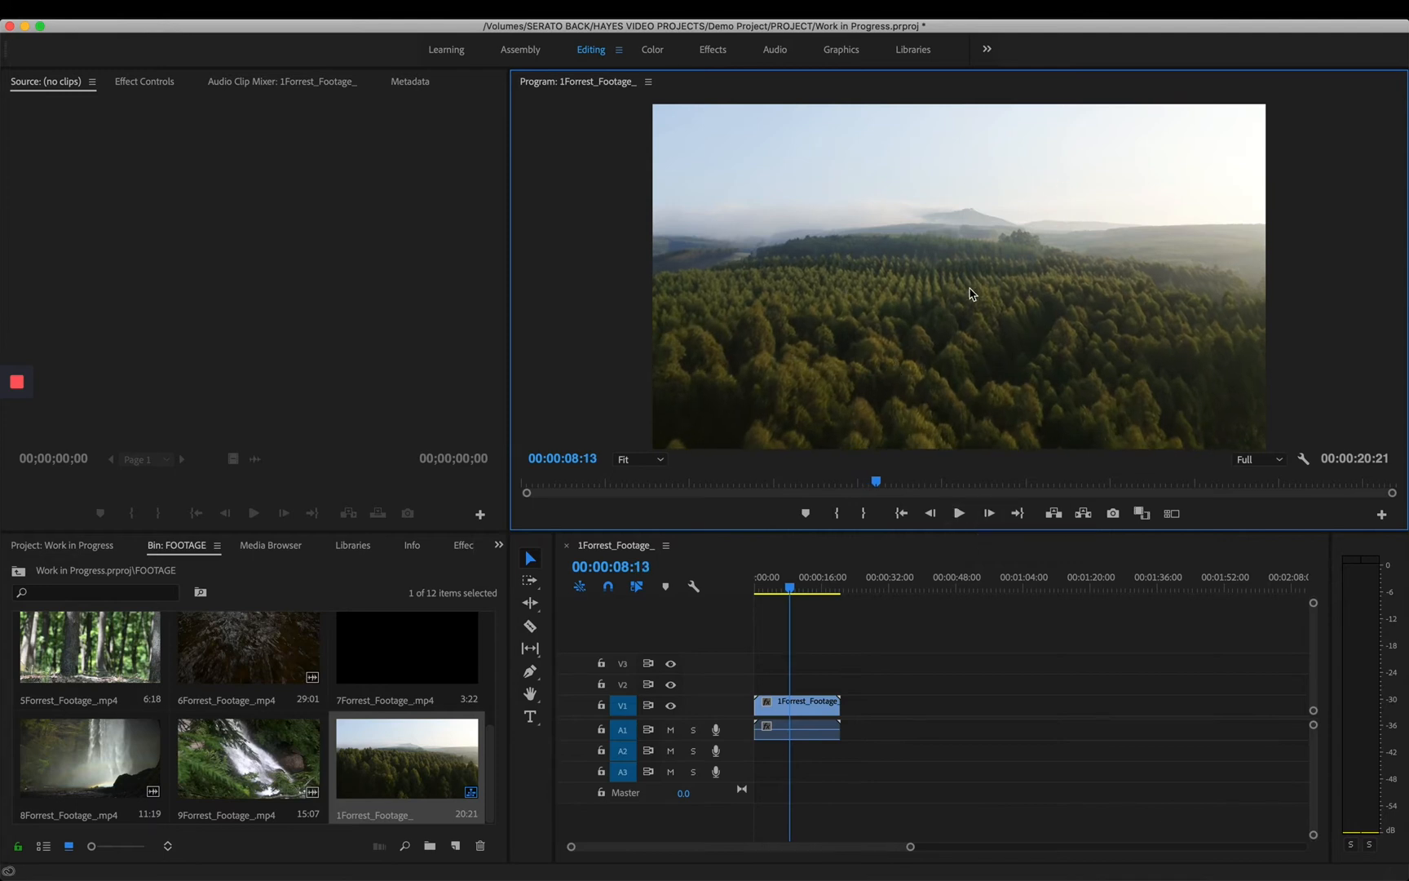
- Set the program monitor's playback resolution to 1/2 and return the playhead to the start of the sequence
left_click(1272, 459)
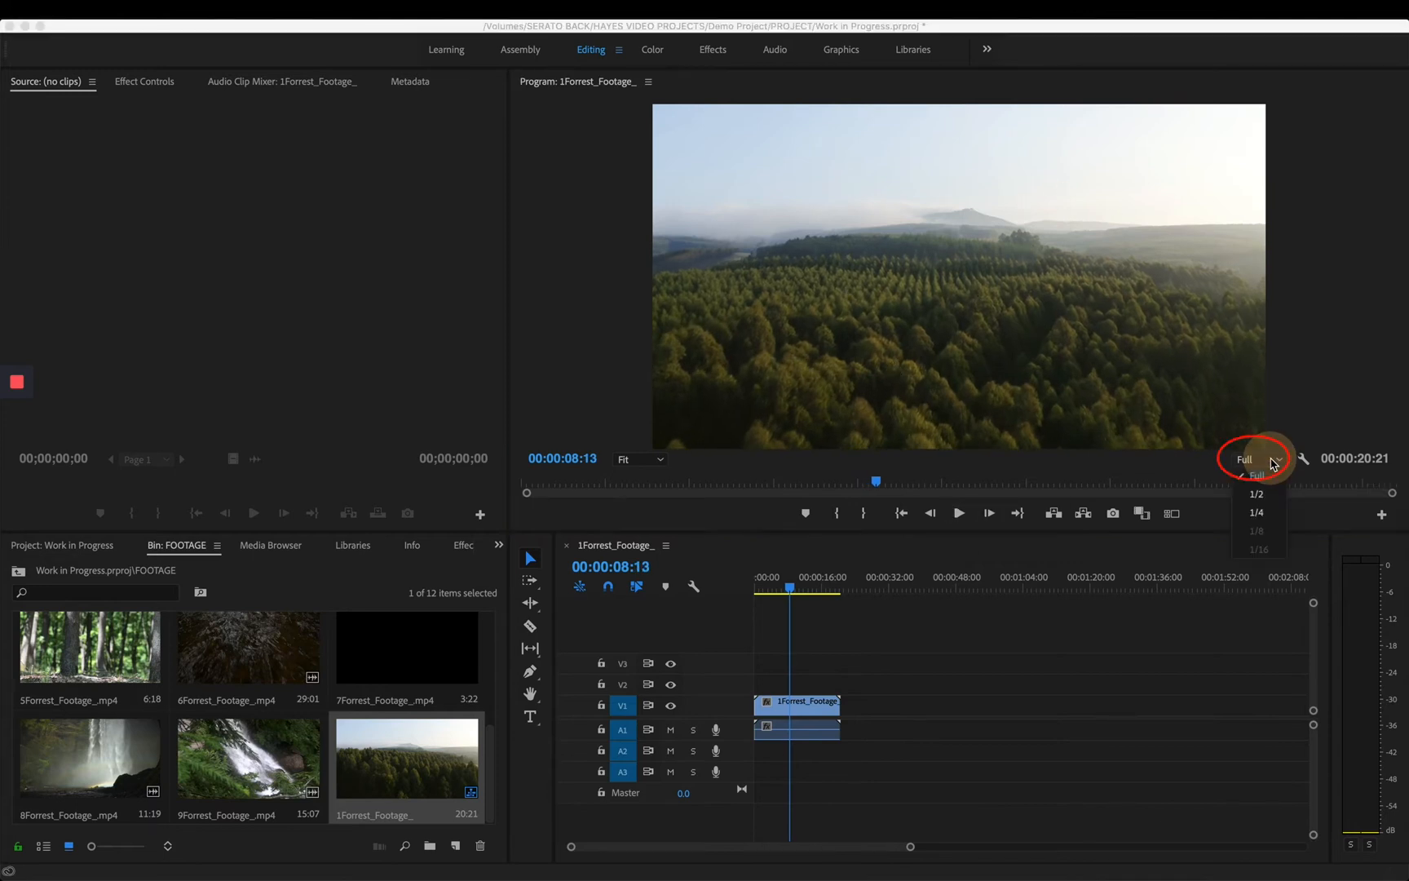
left_click(1257, 494)
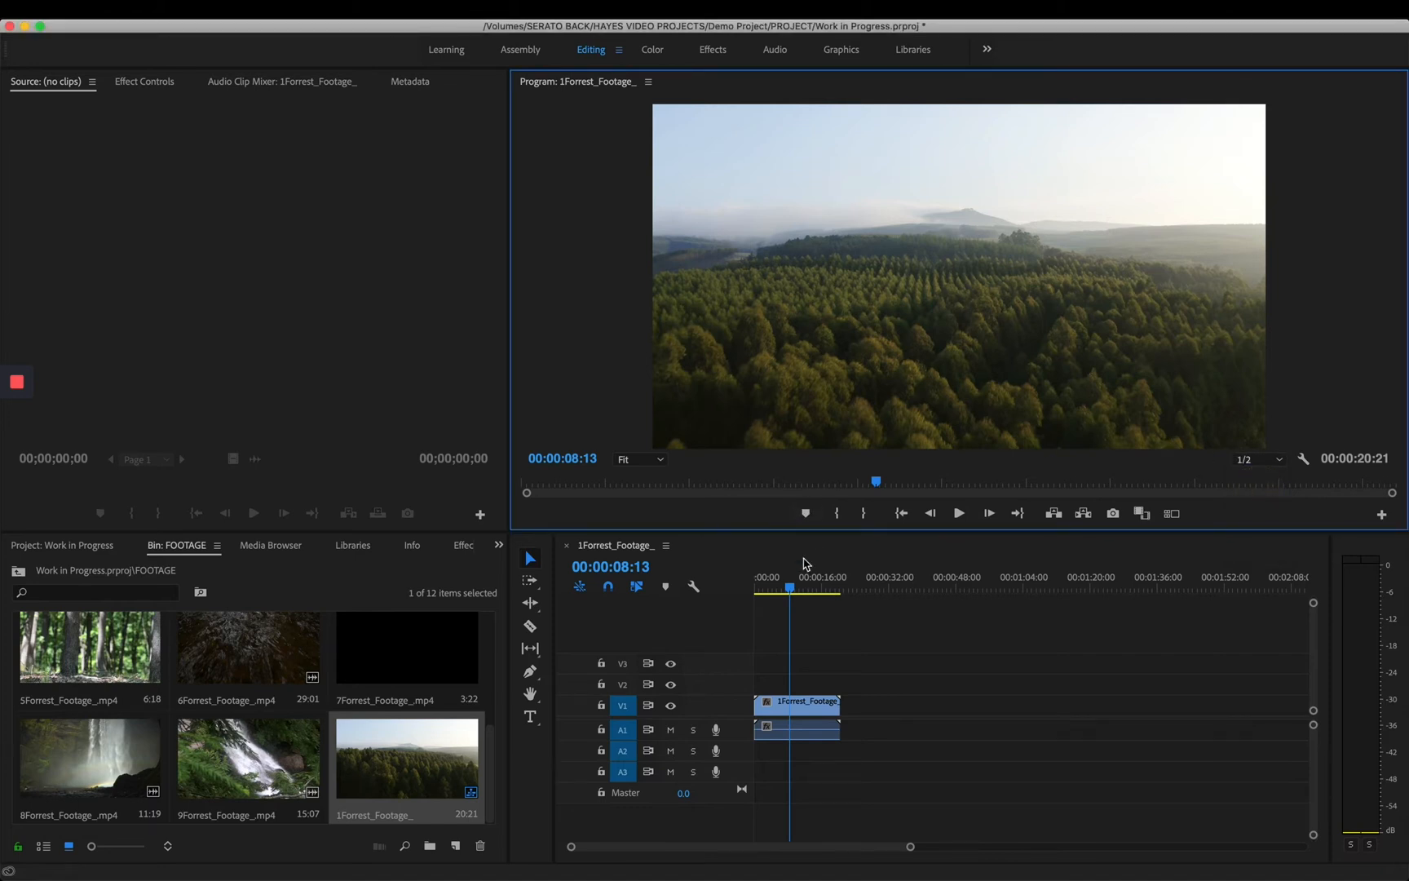
left_click_drag(798, 585, 741, 592)
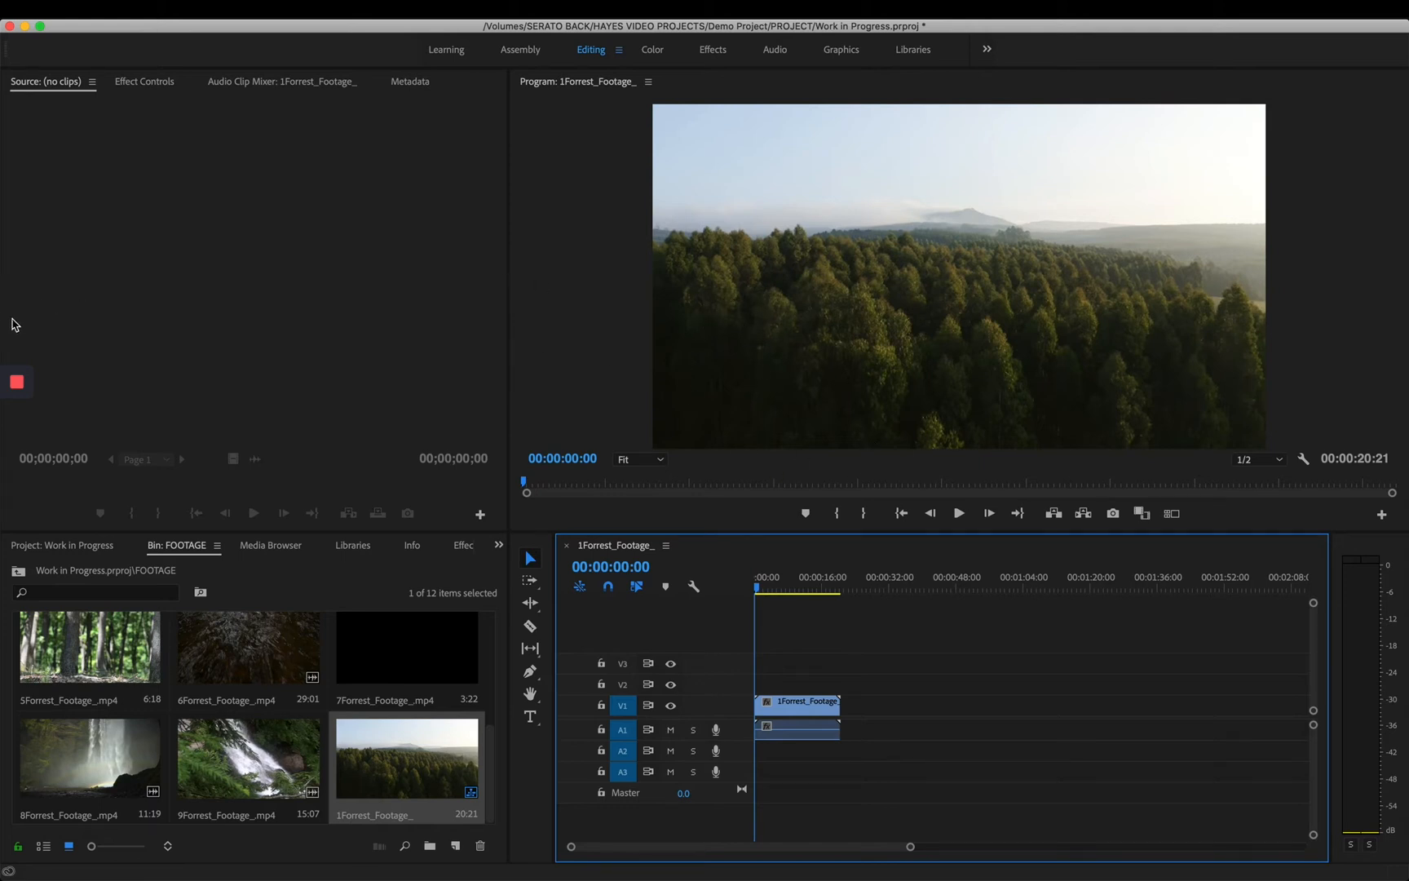
- Open the 11Forrest_Footage_.mp4 clip from the FOOTAGE bin in the source monitor
left_click(17, 414)
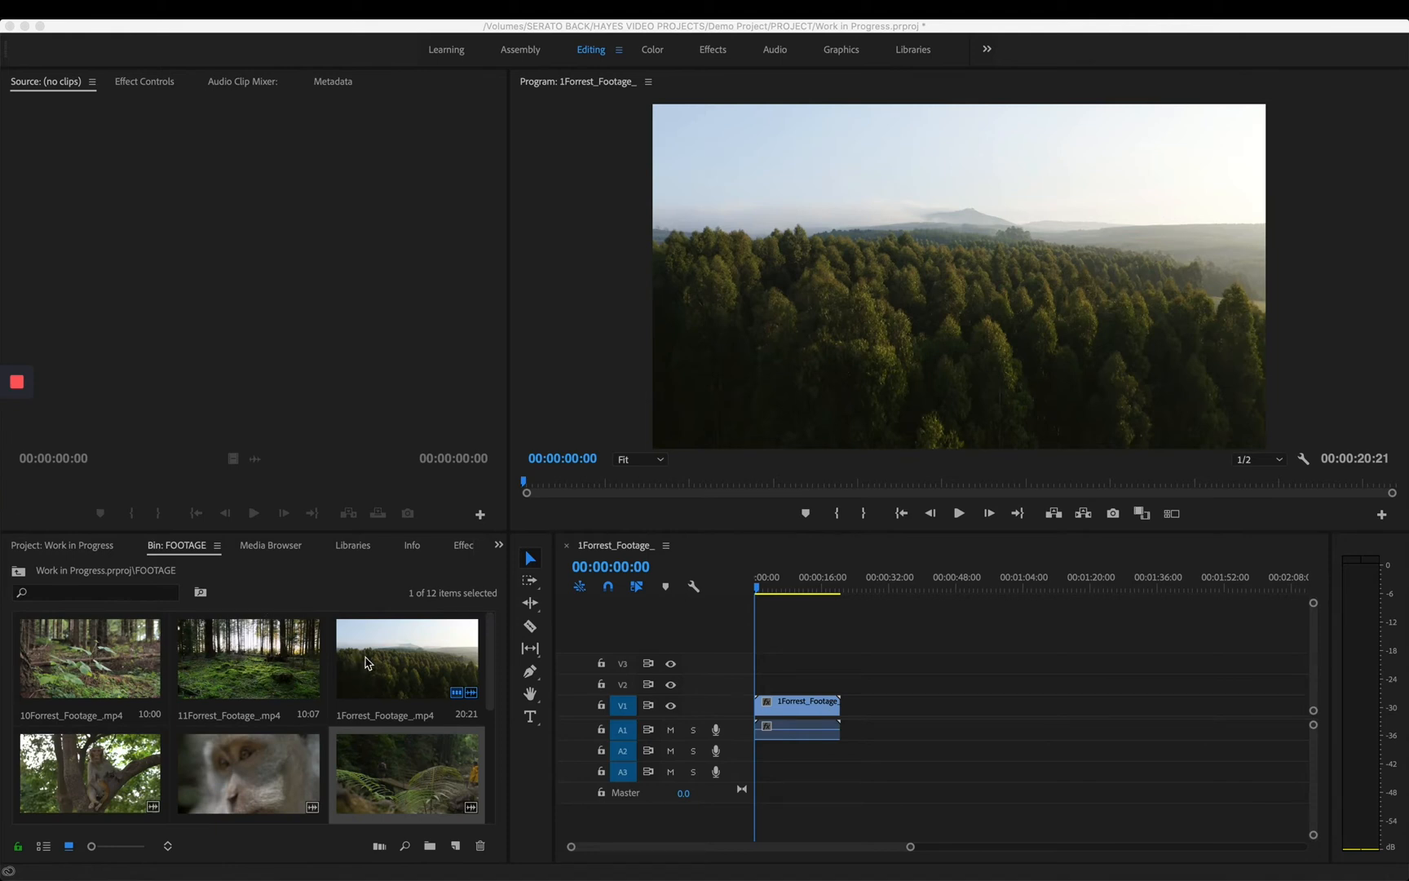
left_click(840, 650)
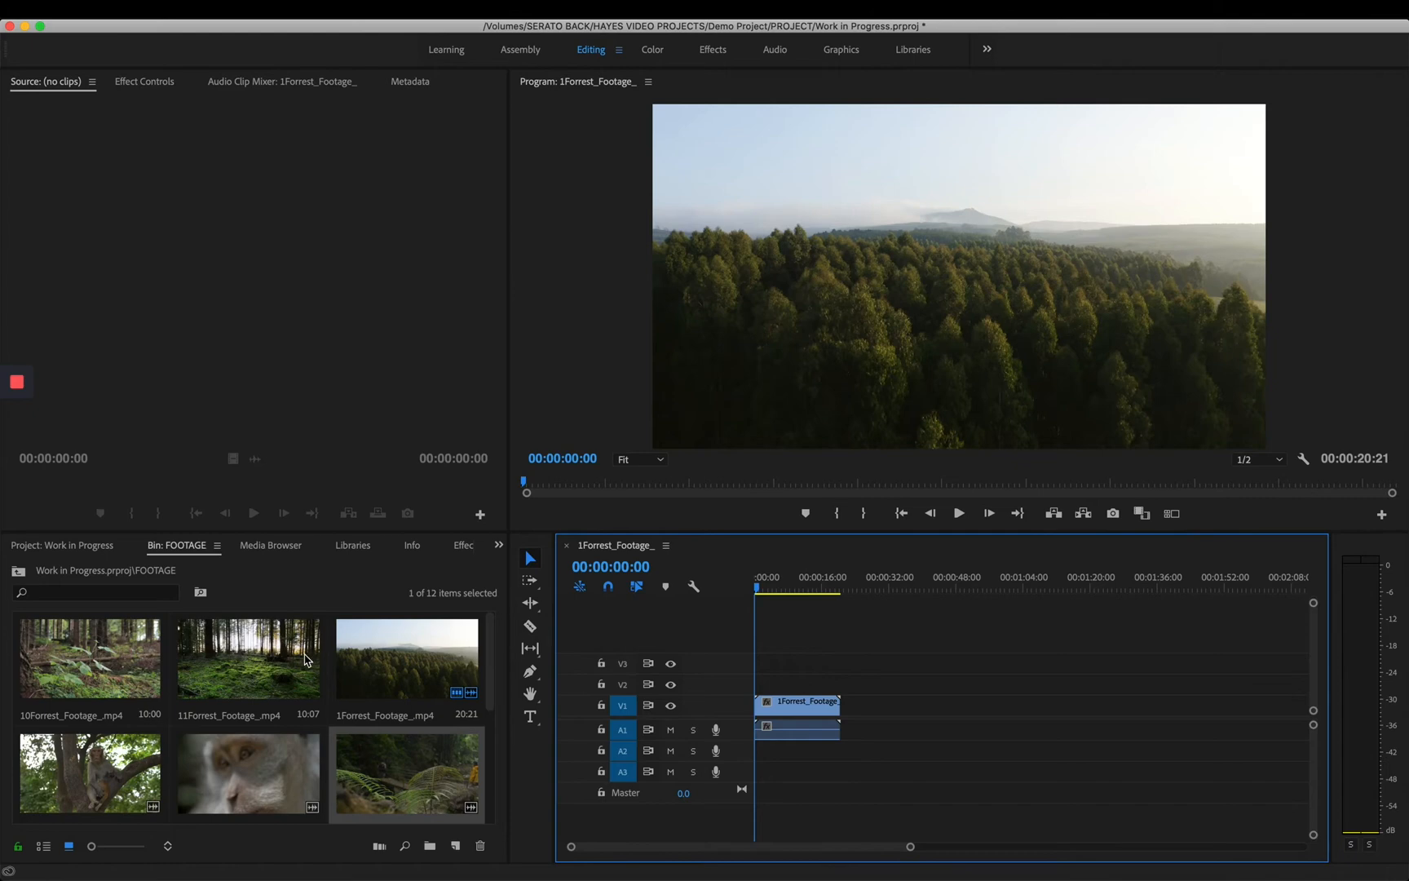
left_click(231, 659)
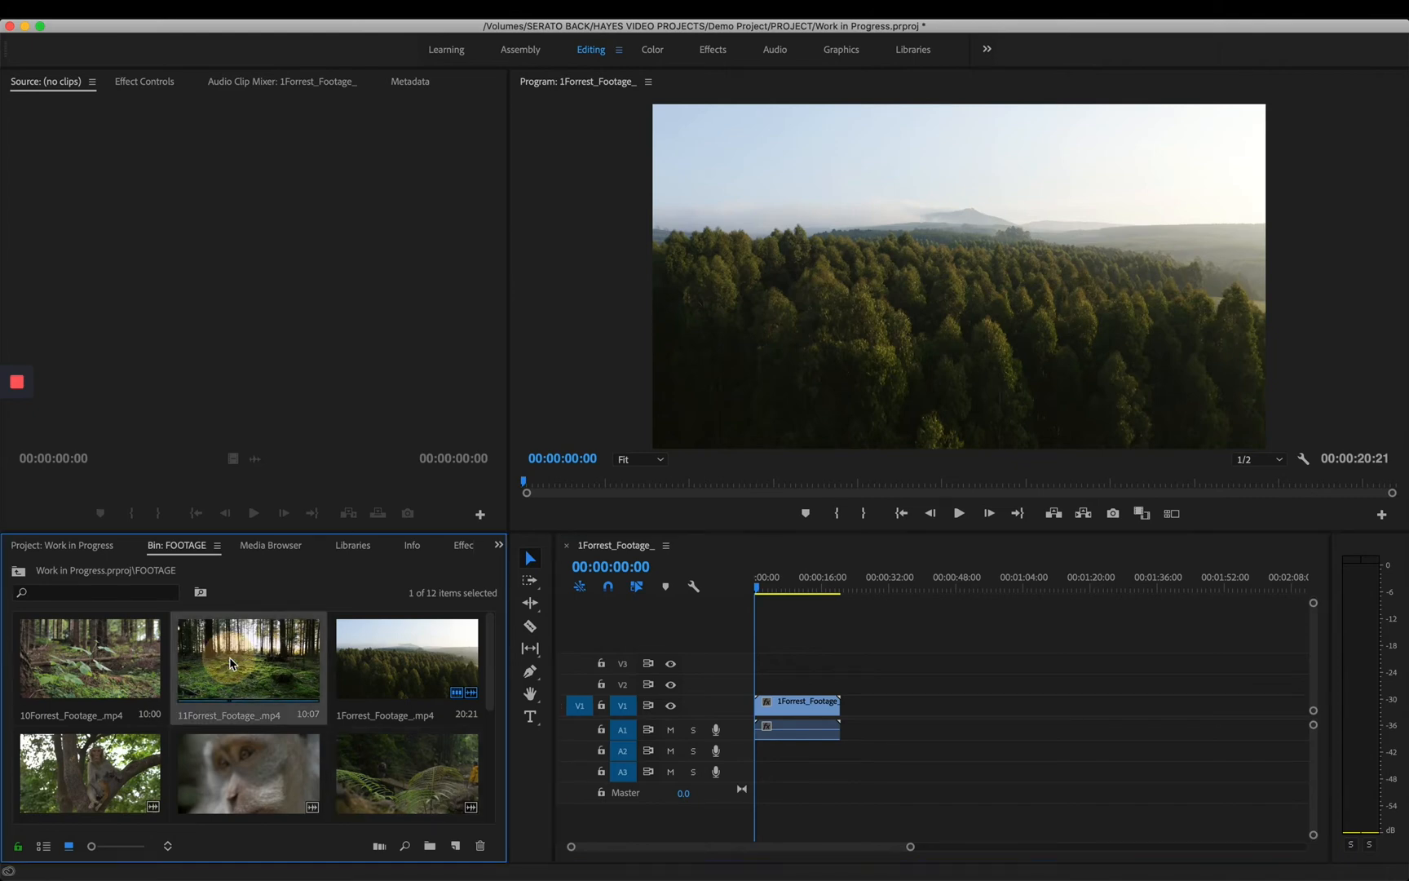
left_click_drag(242, 662, 256, 318)
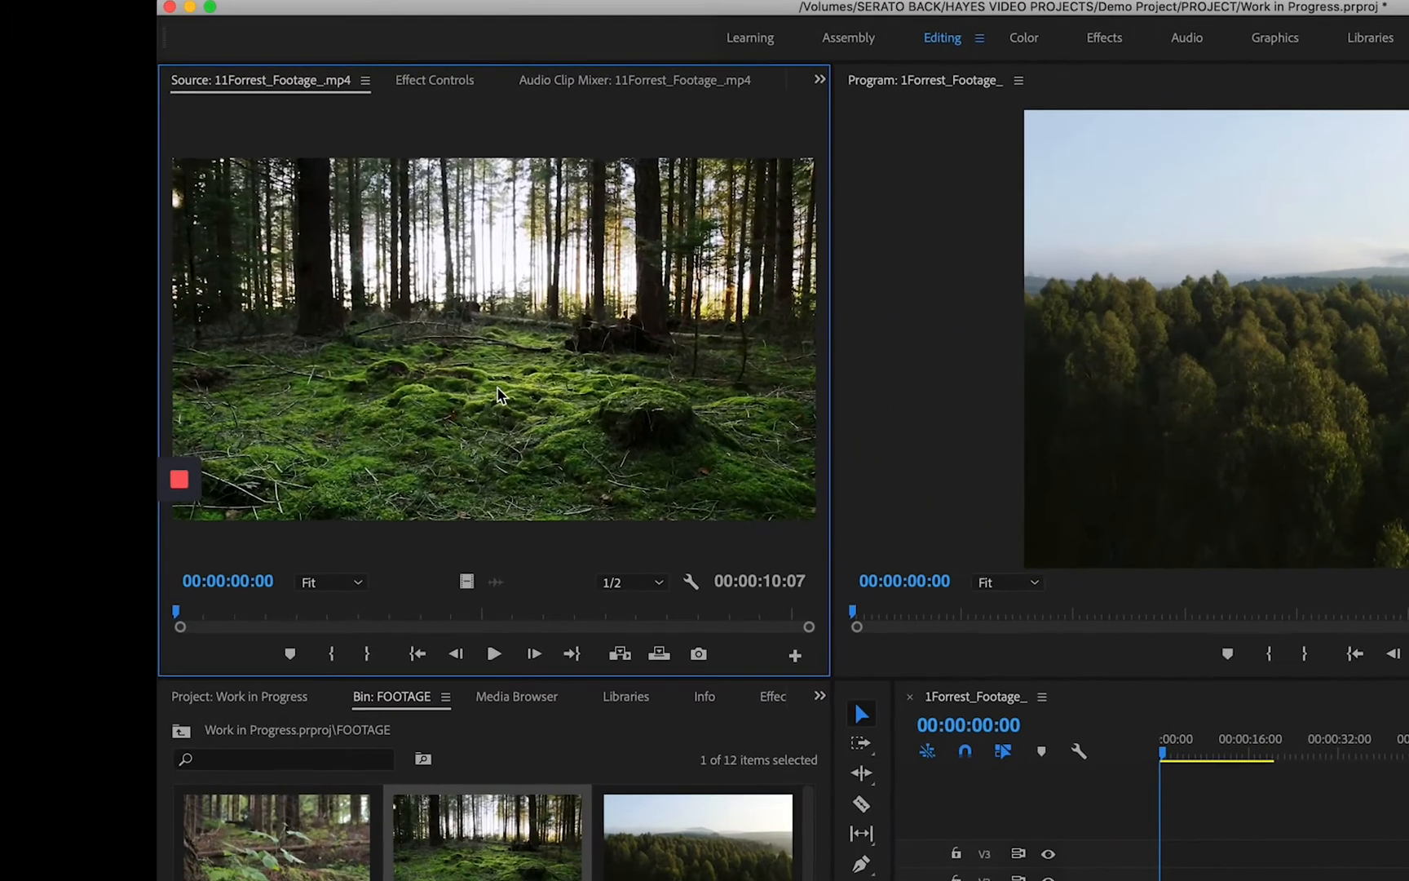
left_click(201, 610)
left_click(486, 730)
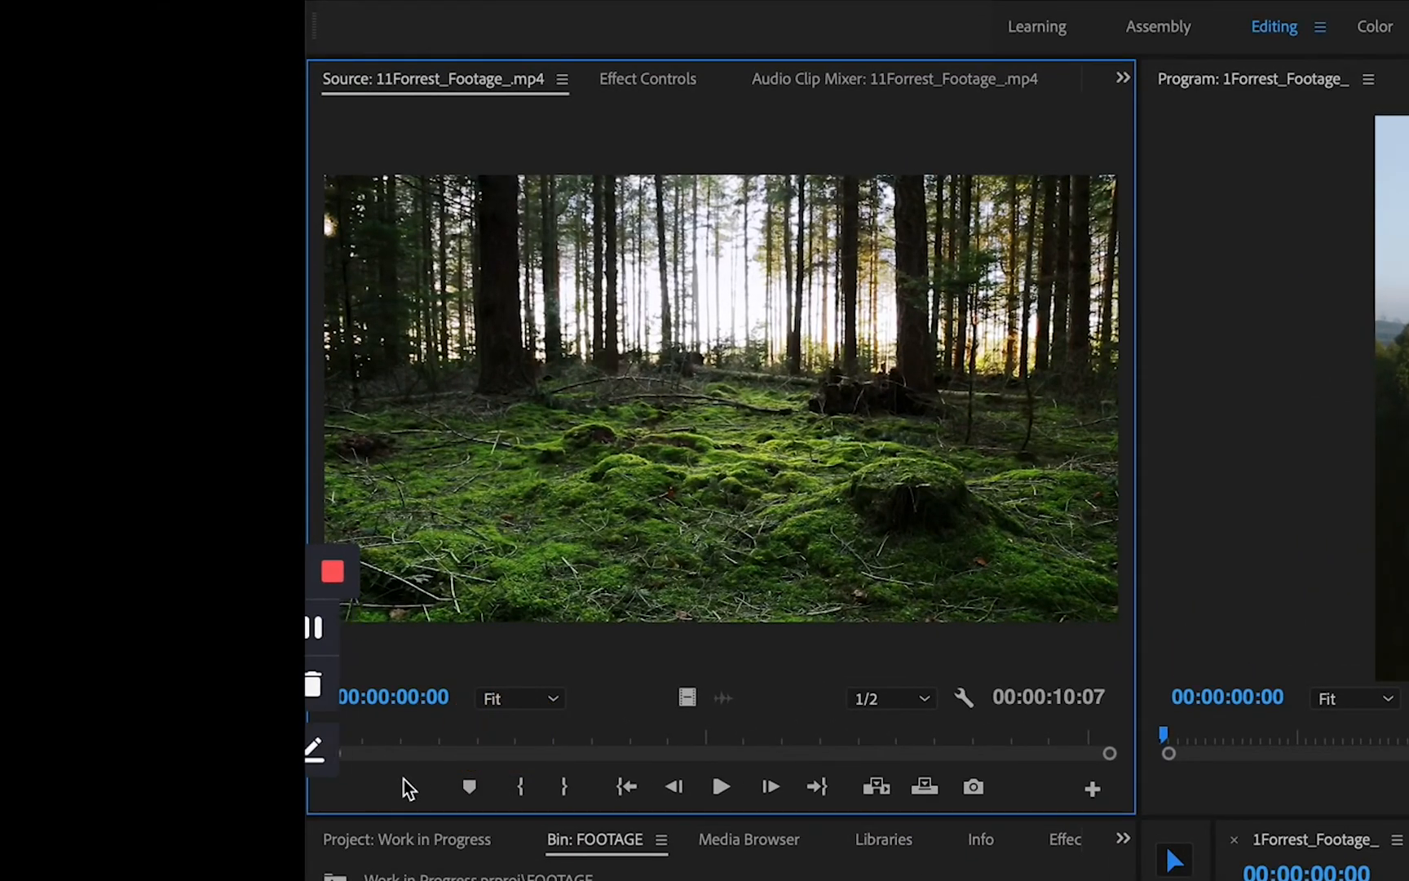
- Preview the source clip and mark its In point at 00:00:02:20 and its Out point at 00:00:05:19
key("space")
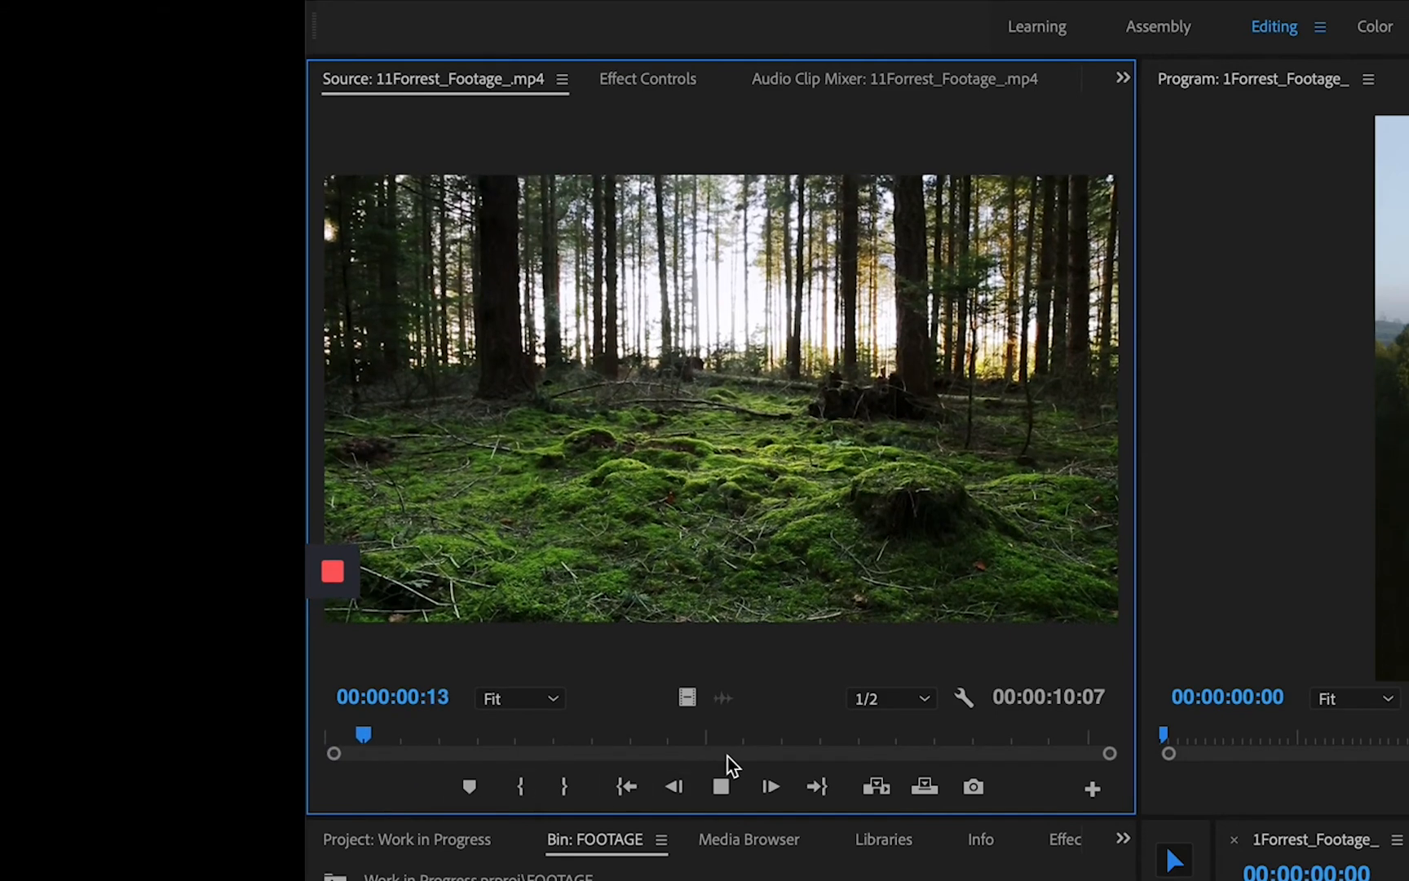
left_click_drag(499, 737, 542, 736)
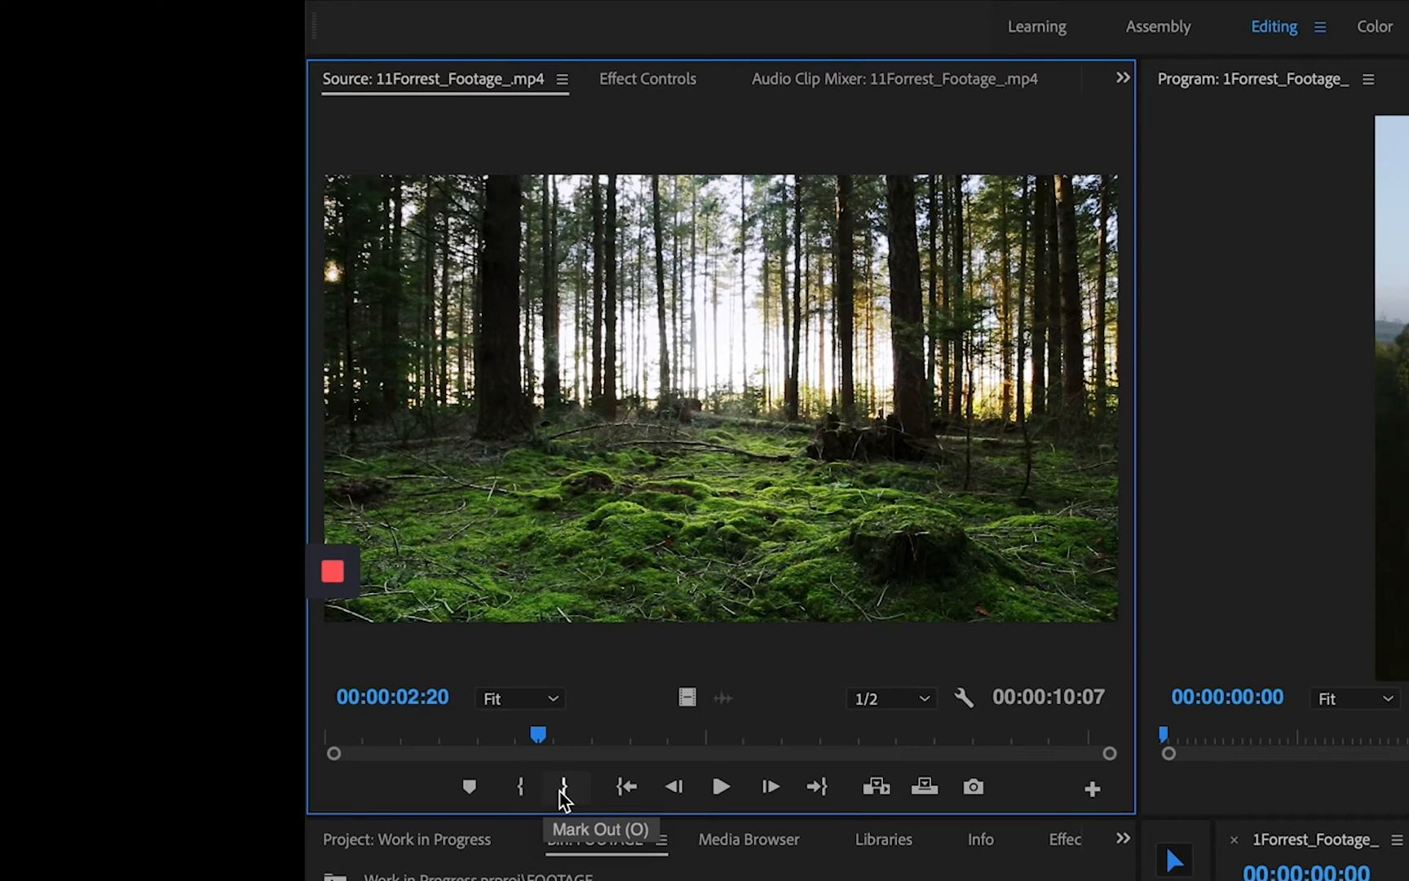
left_click(521, 792)
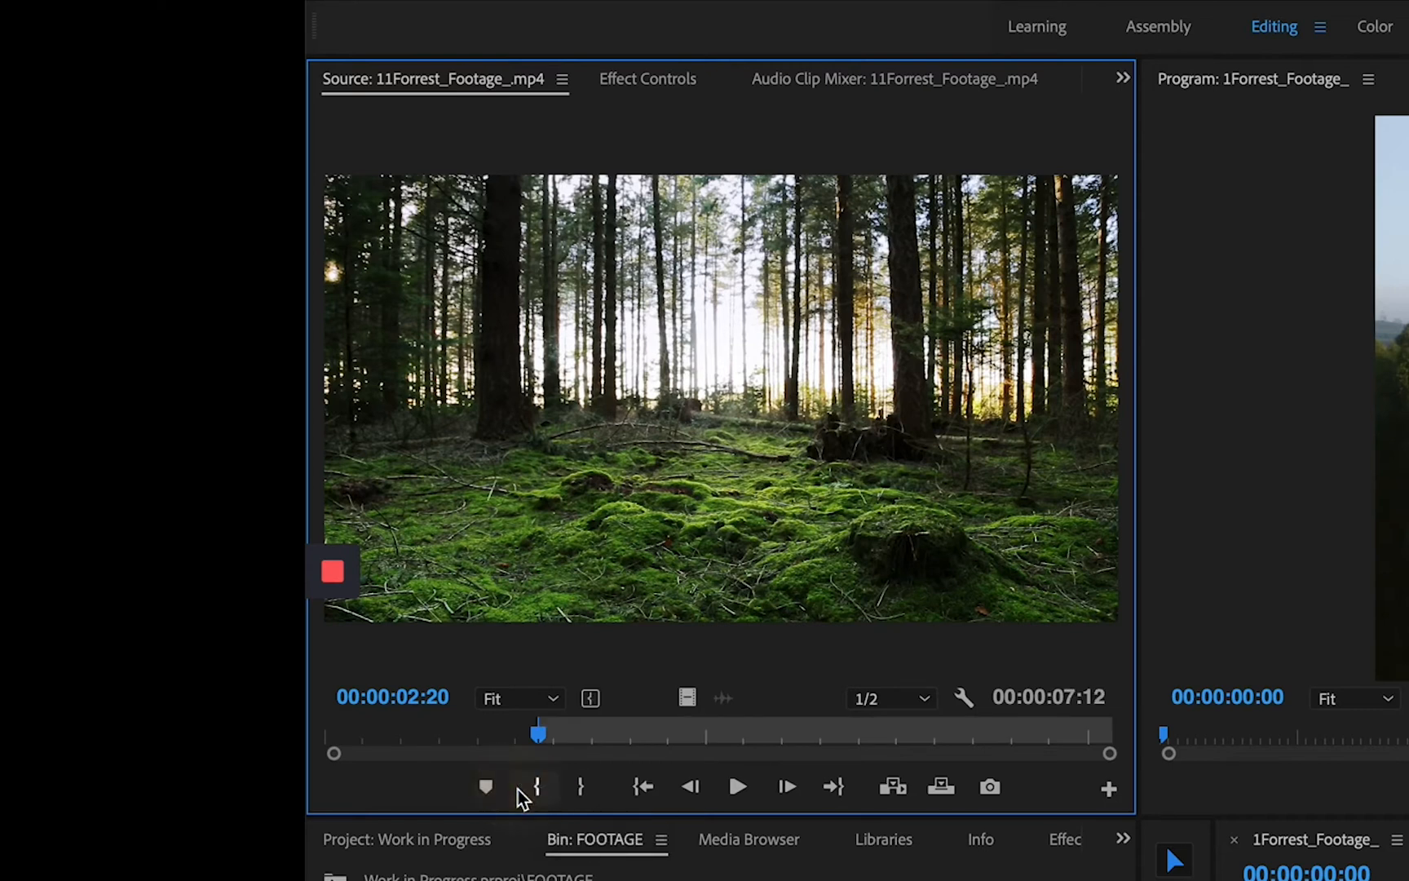
key("space")
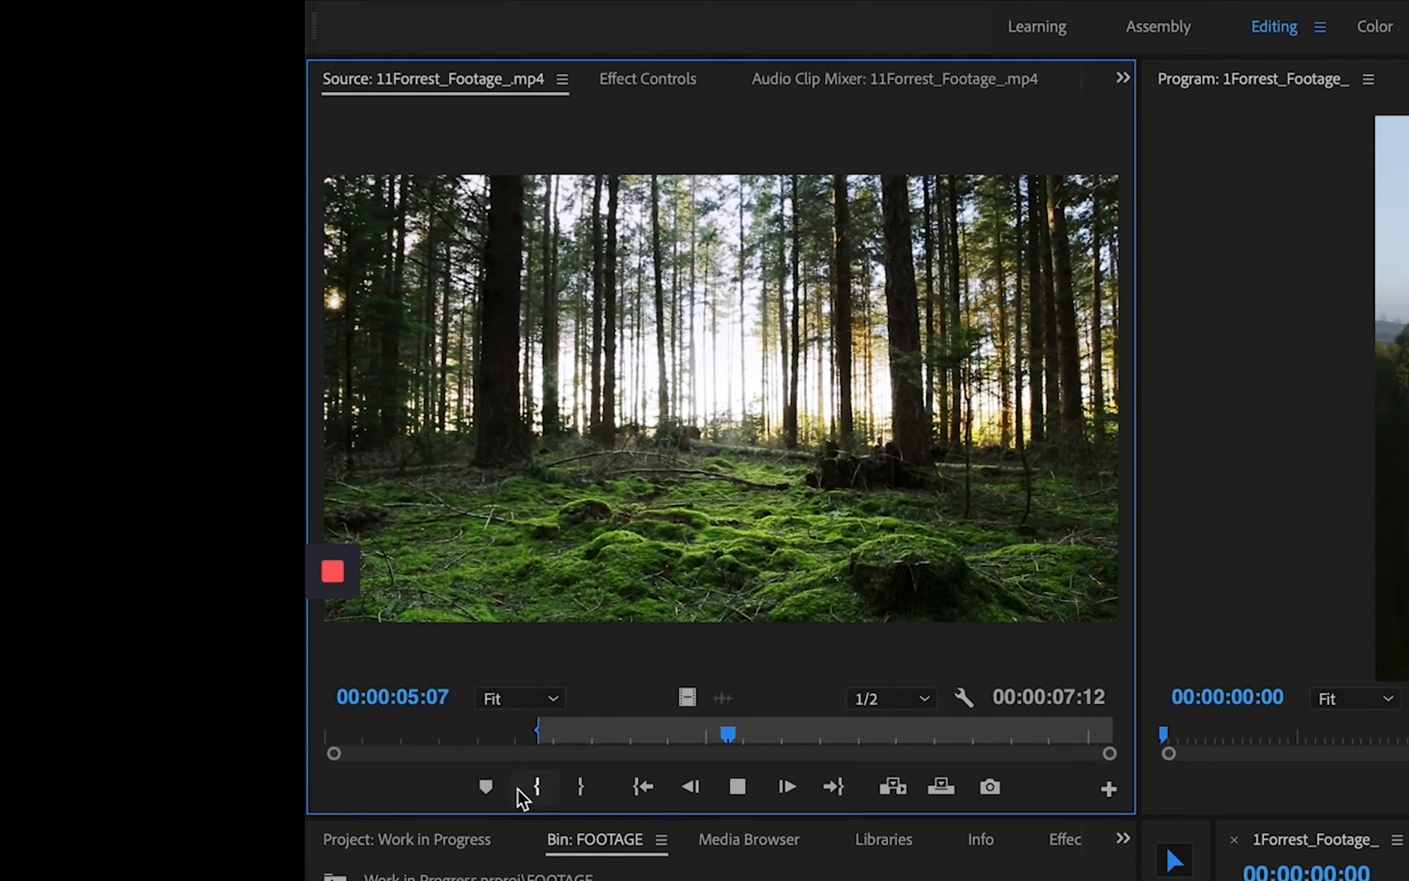
left_click(581, 788)
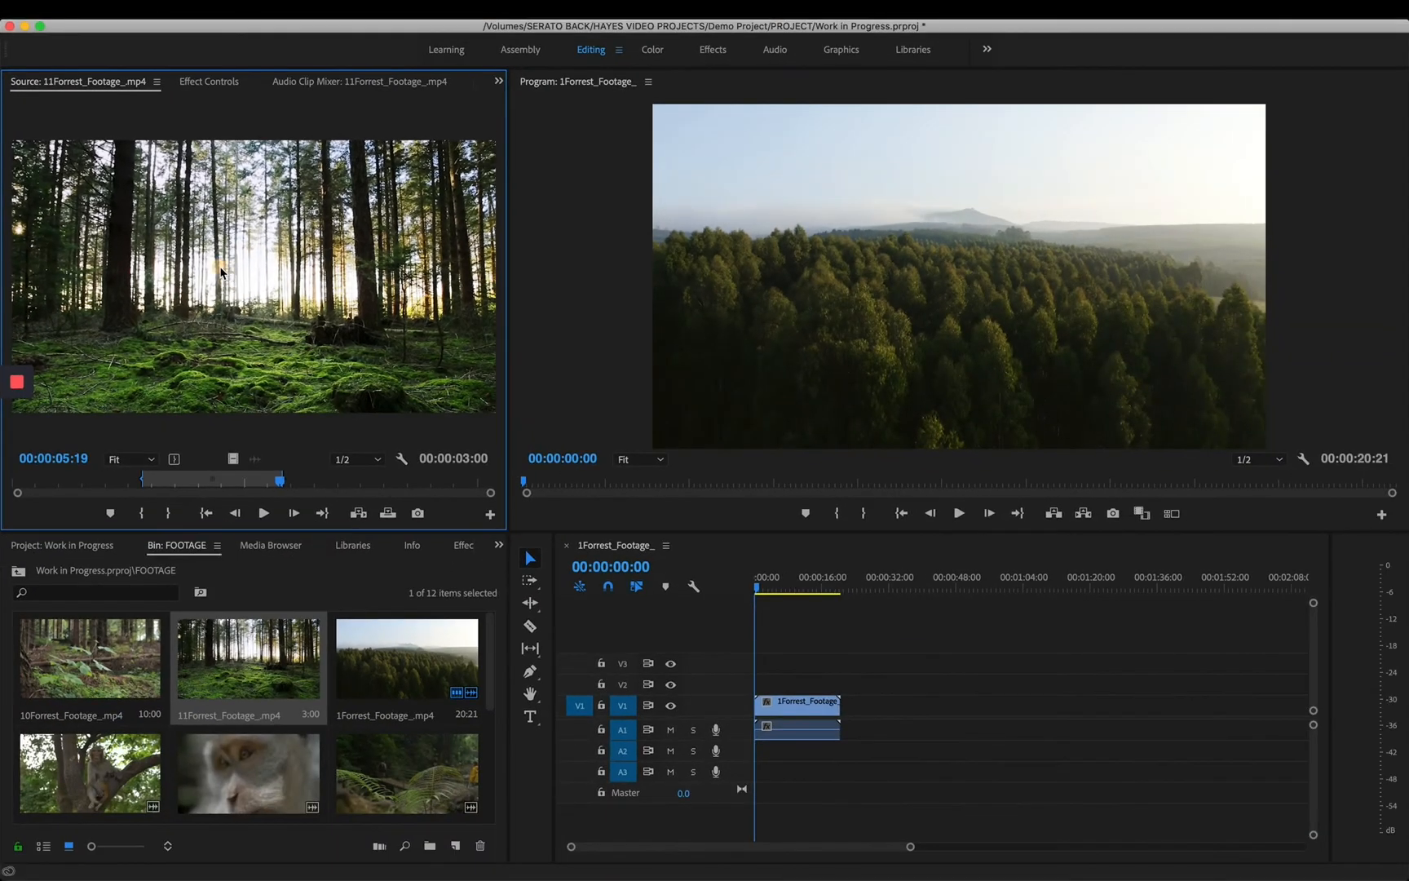
- Add the marked part of 11Forrest_Footage_.mp4 to track V1 directly after the first clip and deselect it
left_click_drag(653, 373, 1164, 699)
left_click_drag(524, 462, 852, 714)
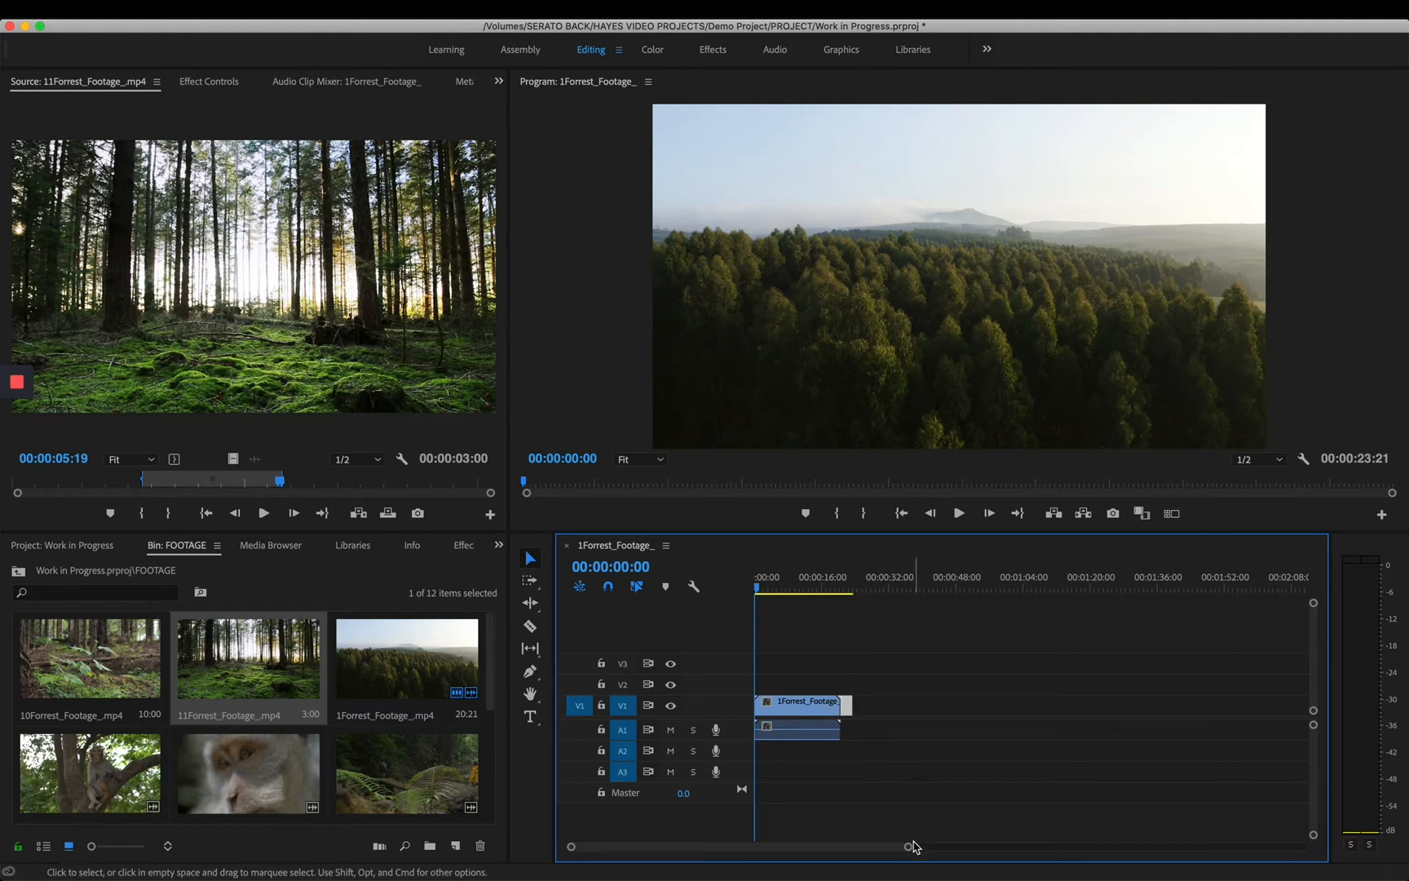
mouse_move(911, 846)
left_mouse_down()
mouse_move(975, 850)
mouse_move(860, 855)
mouse_move(907, 854)
left_mouse_up()
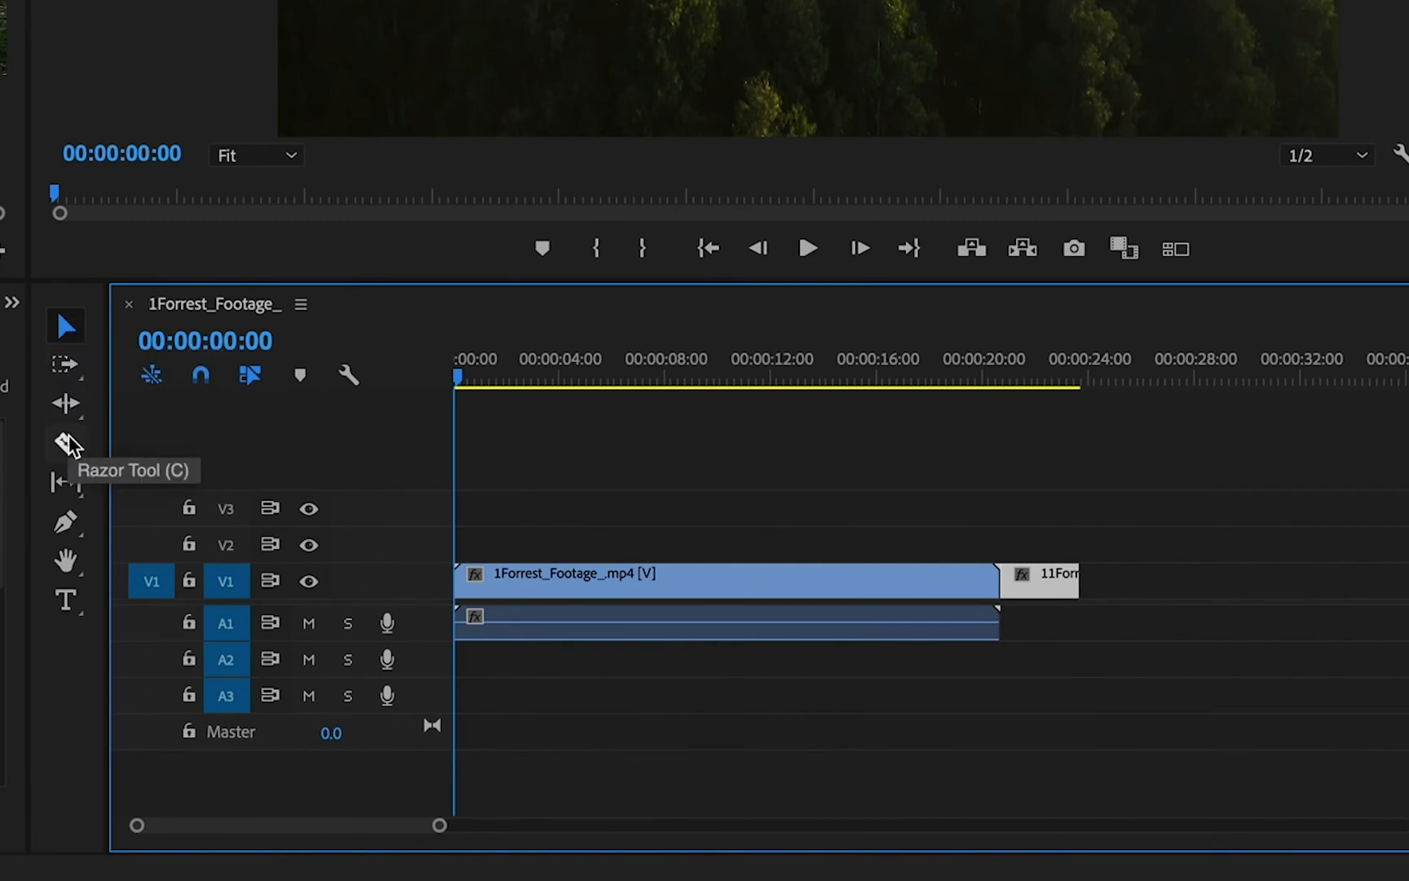
left_click(738, 466)
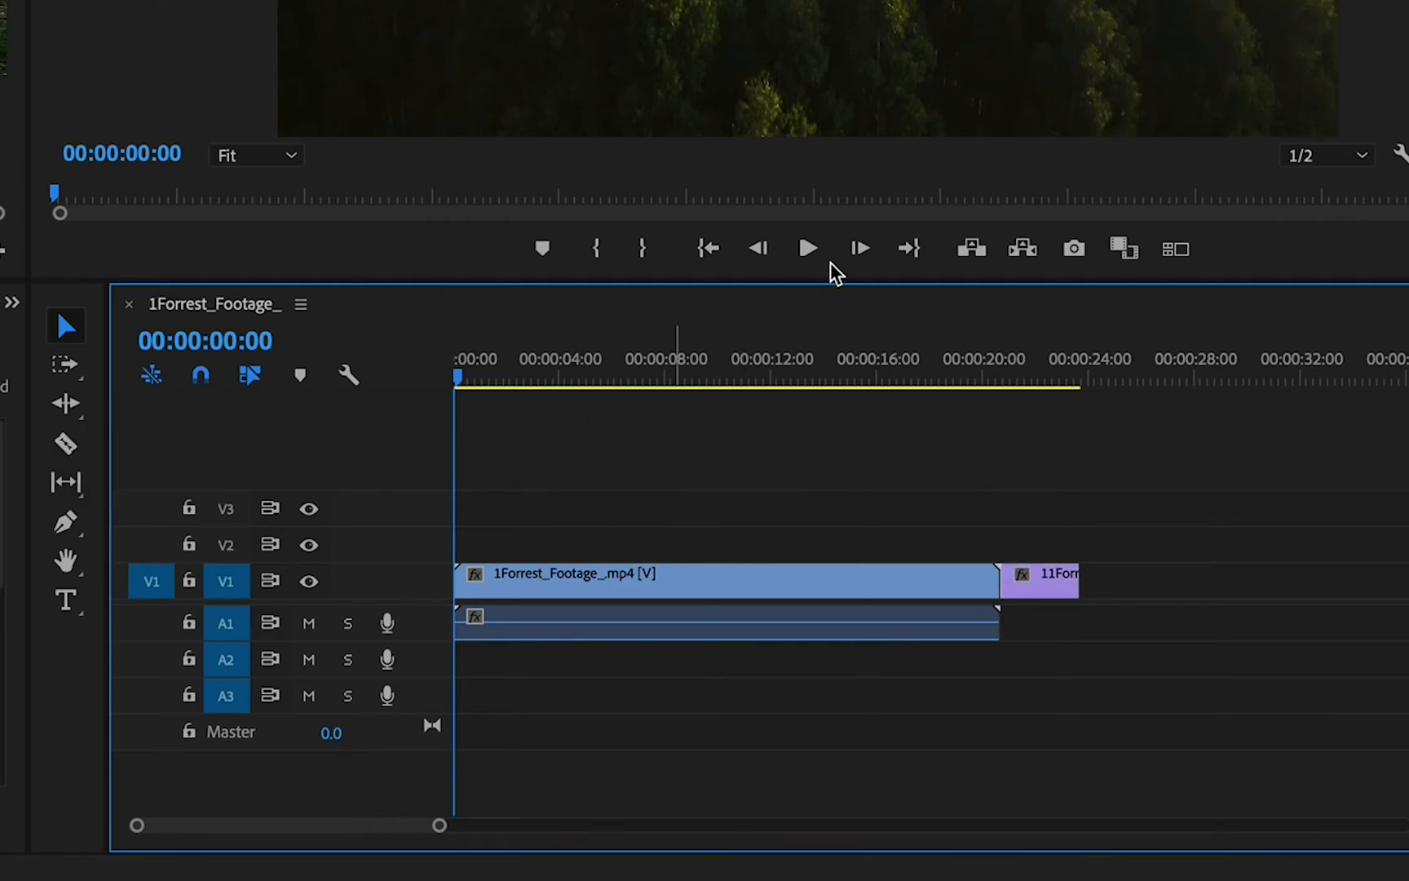
- Play the sequence, place the playhead at 00:00:09:10 and split the 1Forrest_Footage_.mp4 clip there with the Razor tool
left_click(808, 250)
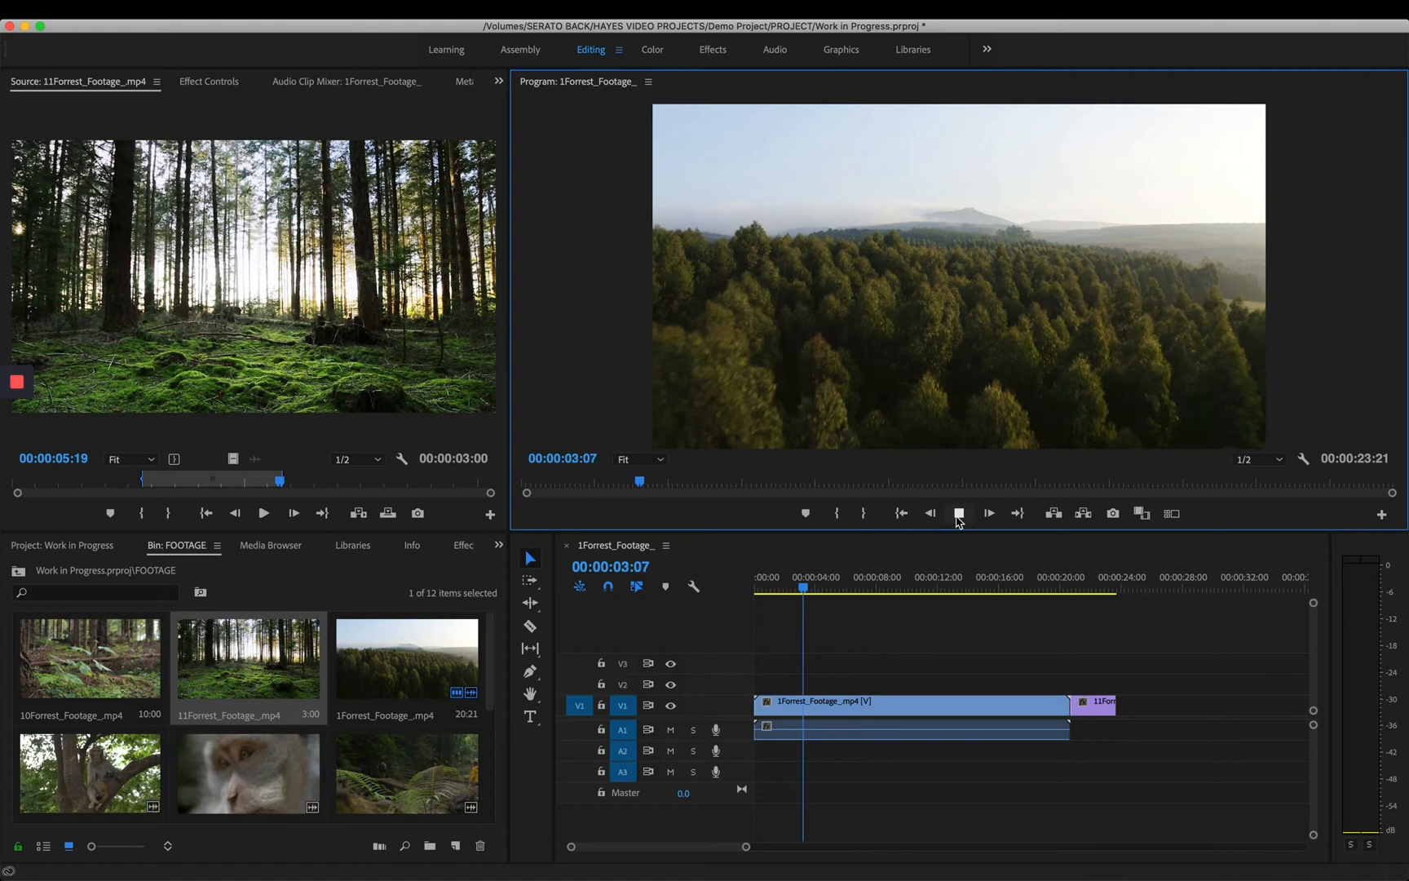
key("space")
left_click(895, 588)
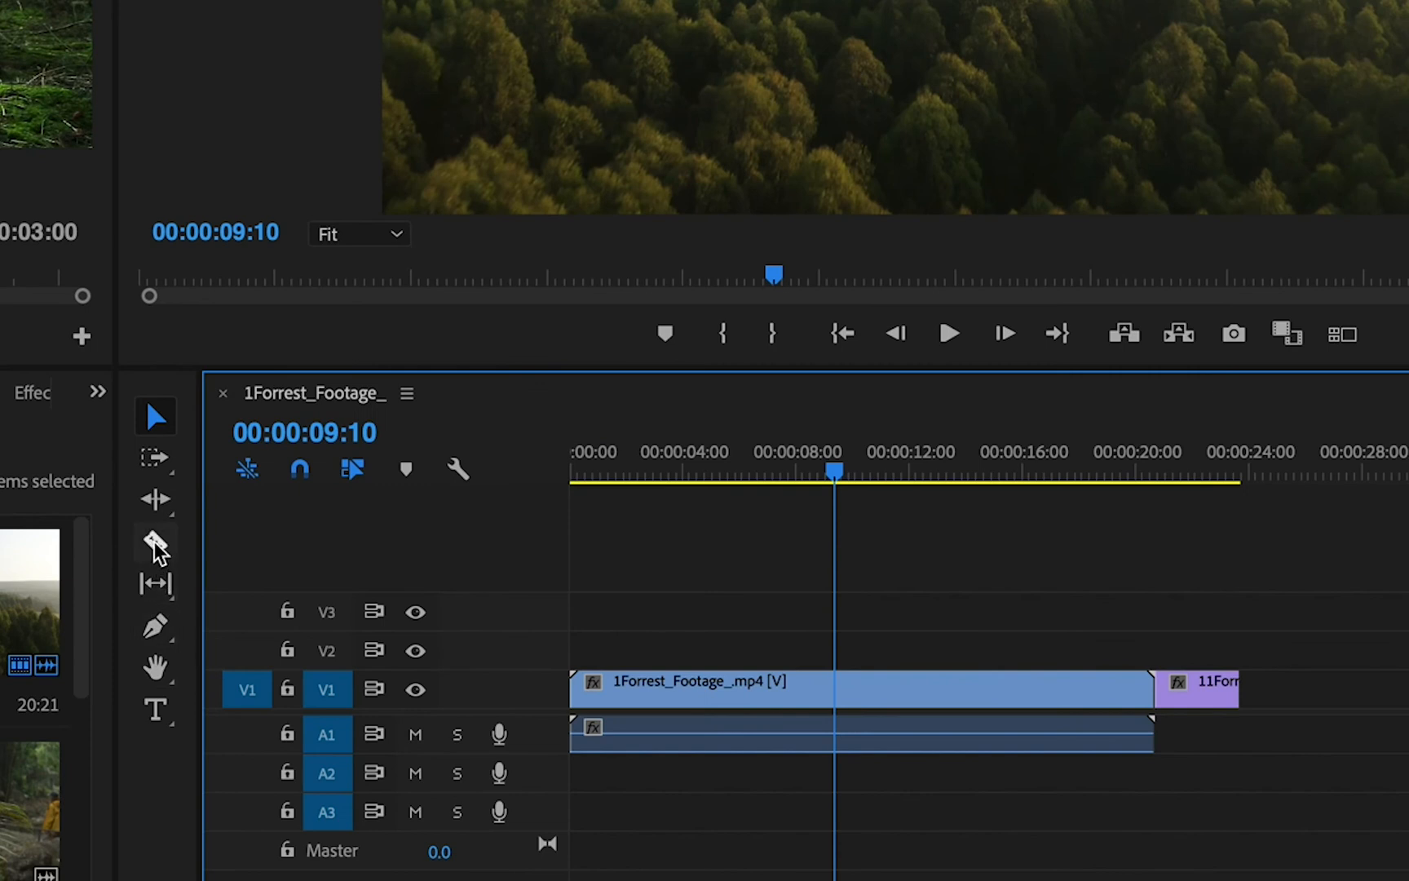
left_click(155, 544)
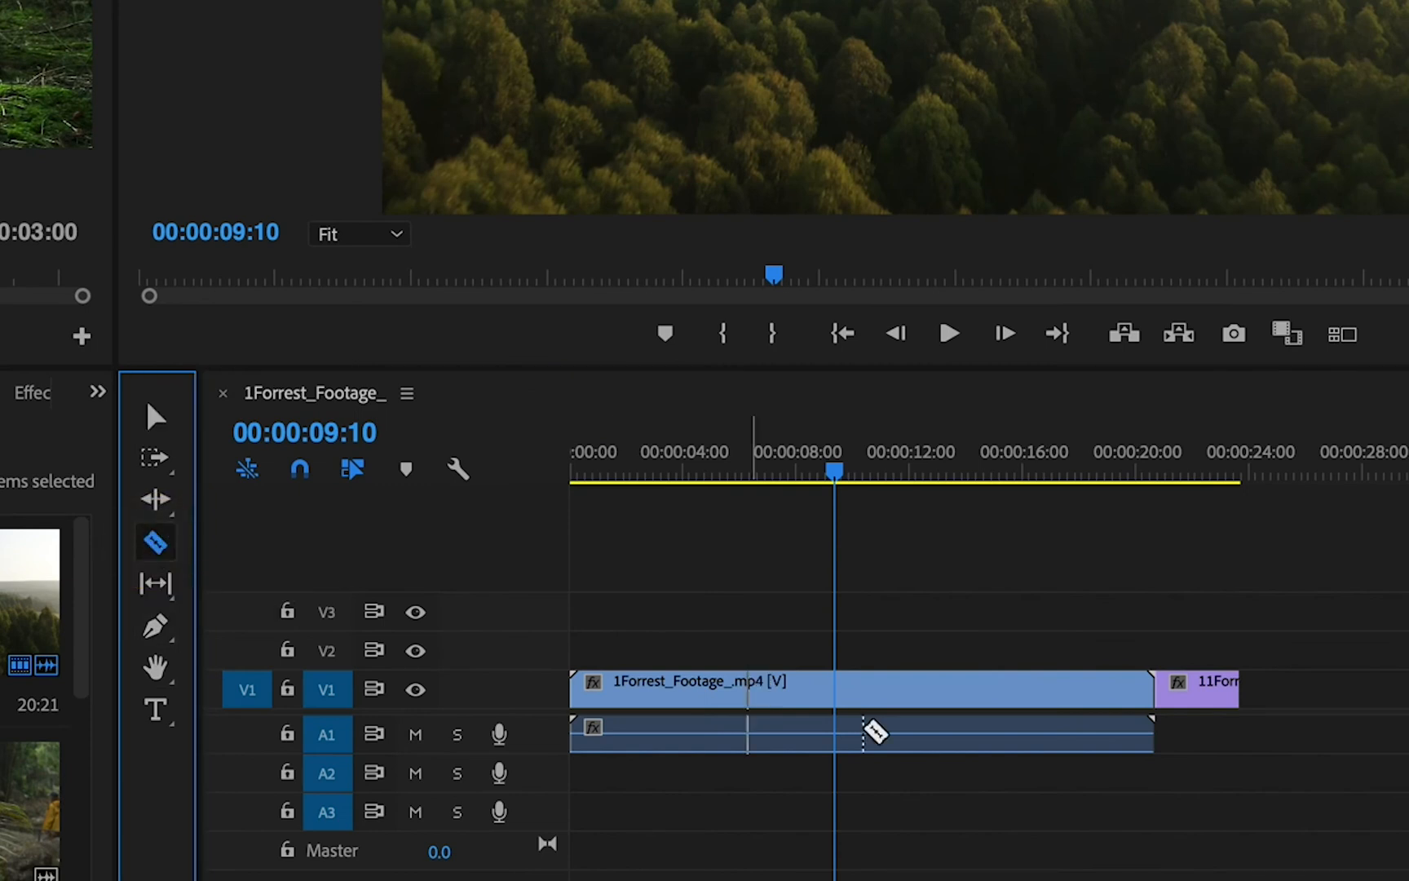
left_click(836, 693)
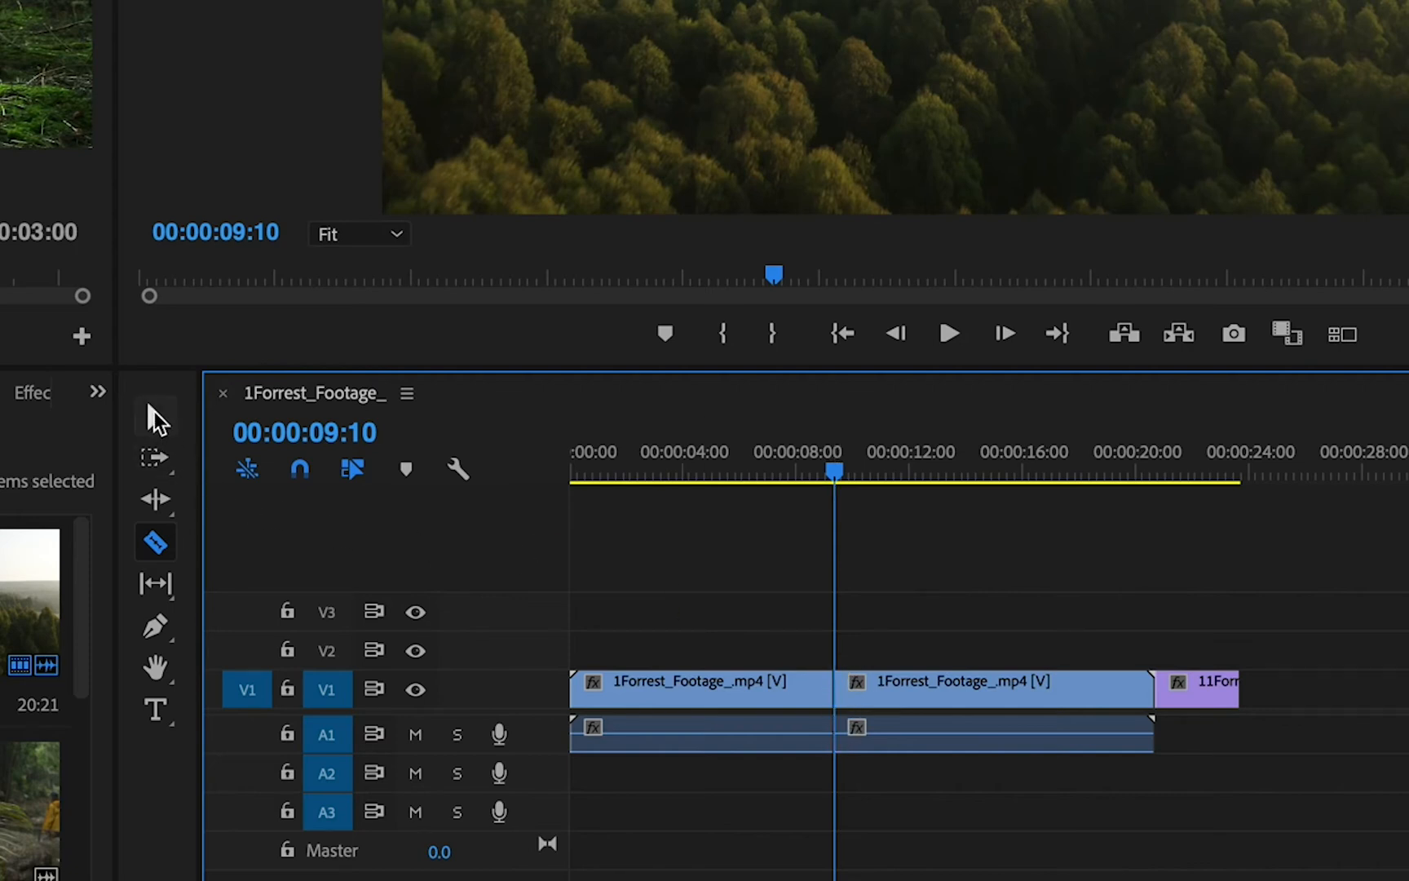
left_click(155, 415)
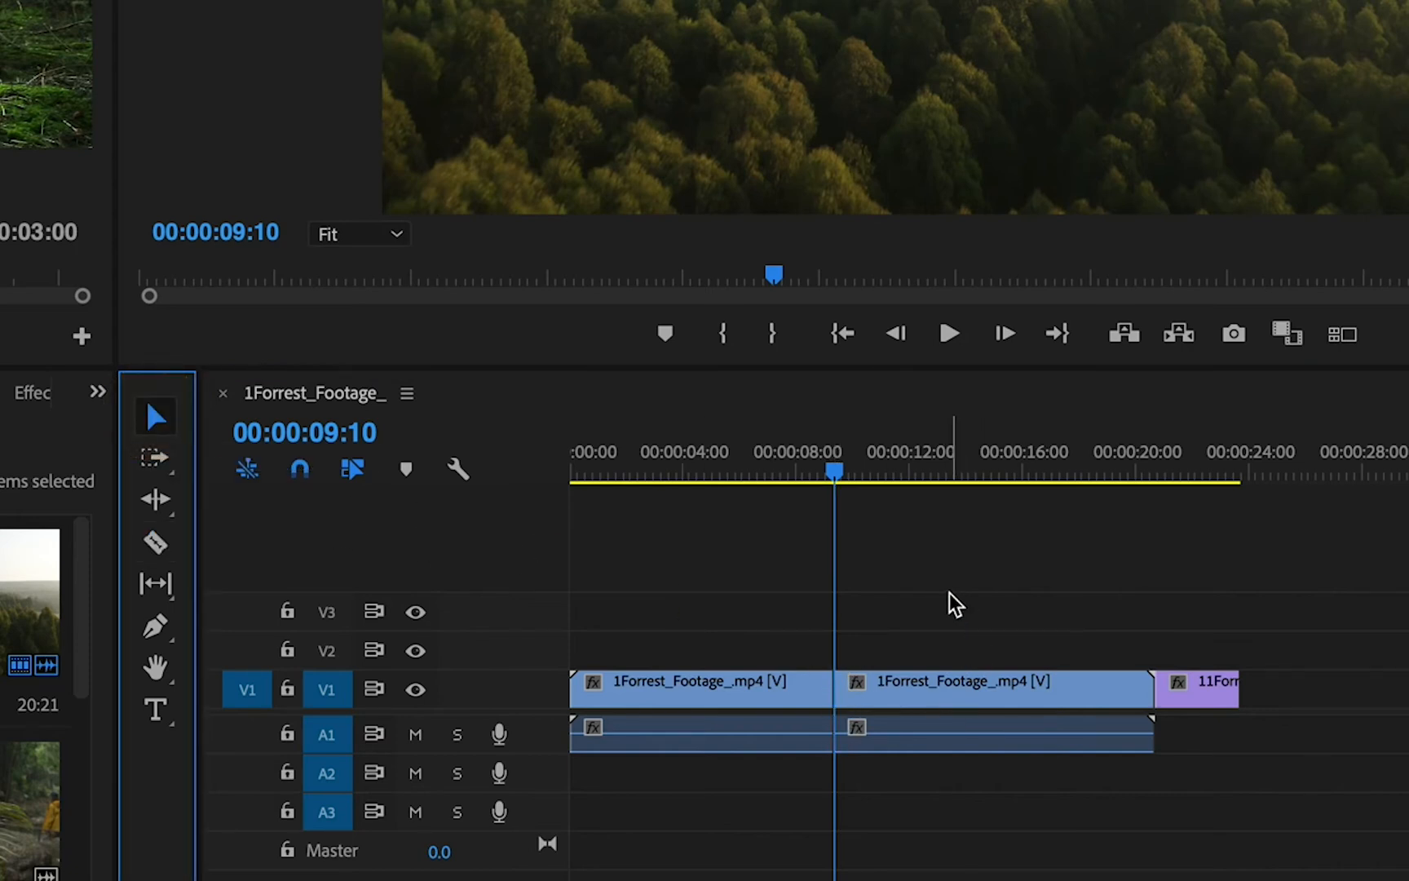
- Delete the second part of the split 1Forrest_Footage_.mp4 clip and close the gap before the 11Forrest_Footage_.mp4 clip
left_click(975, 730)
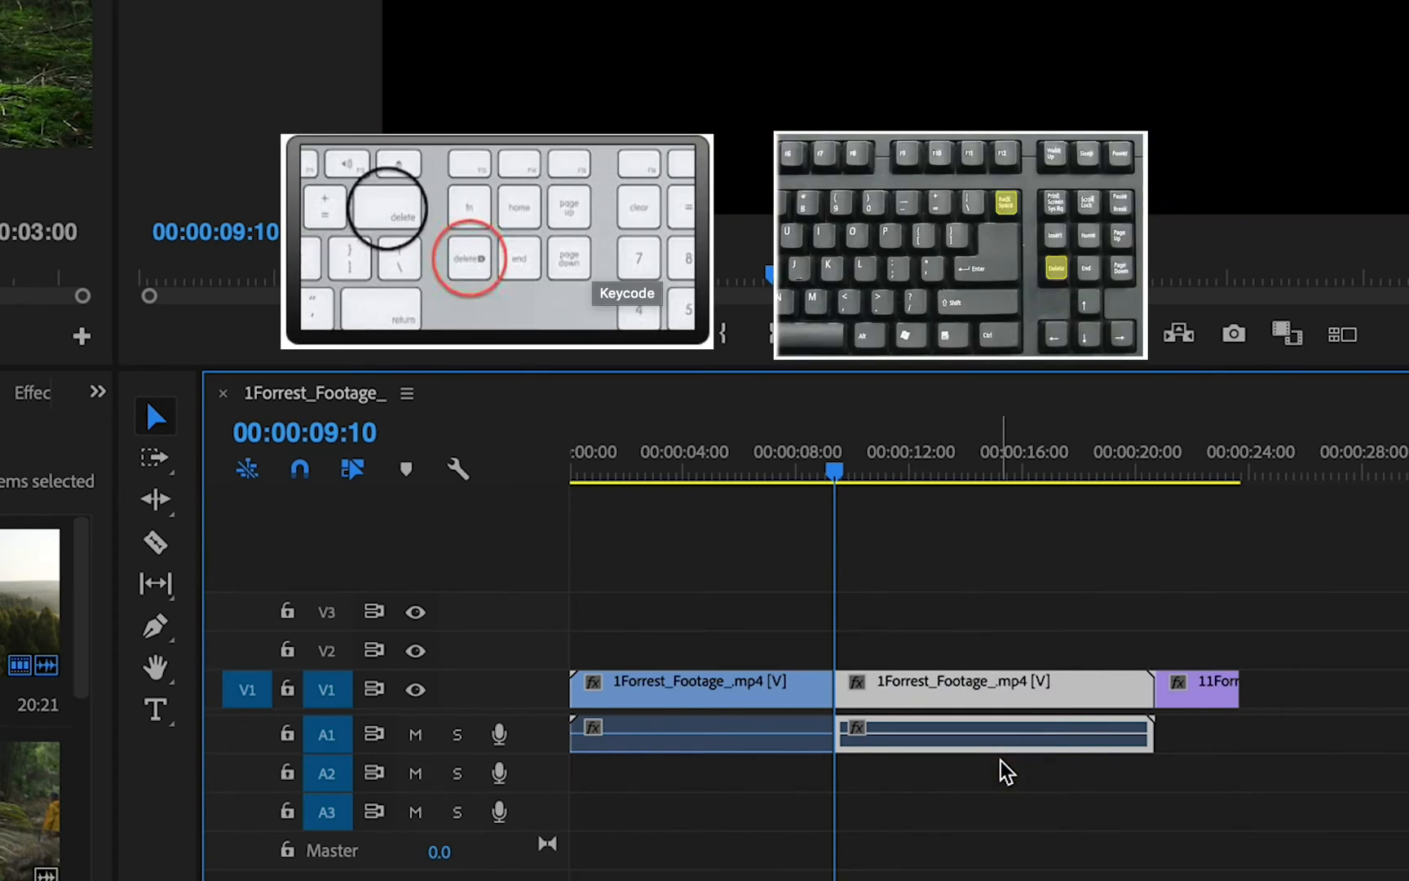
key("Delete")
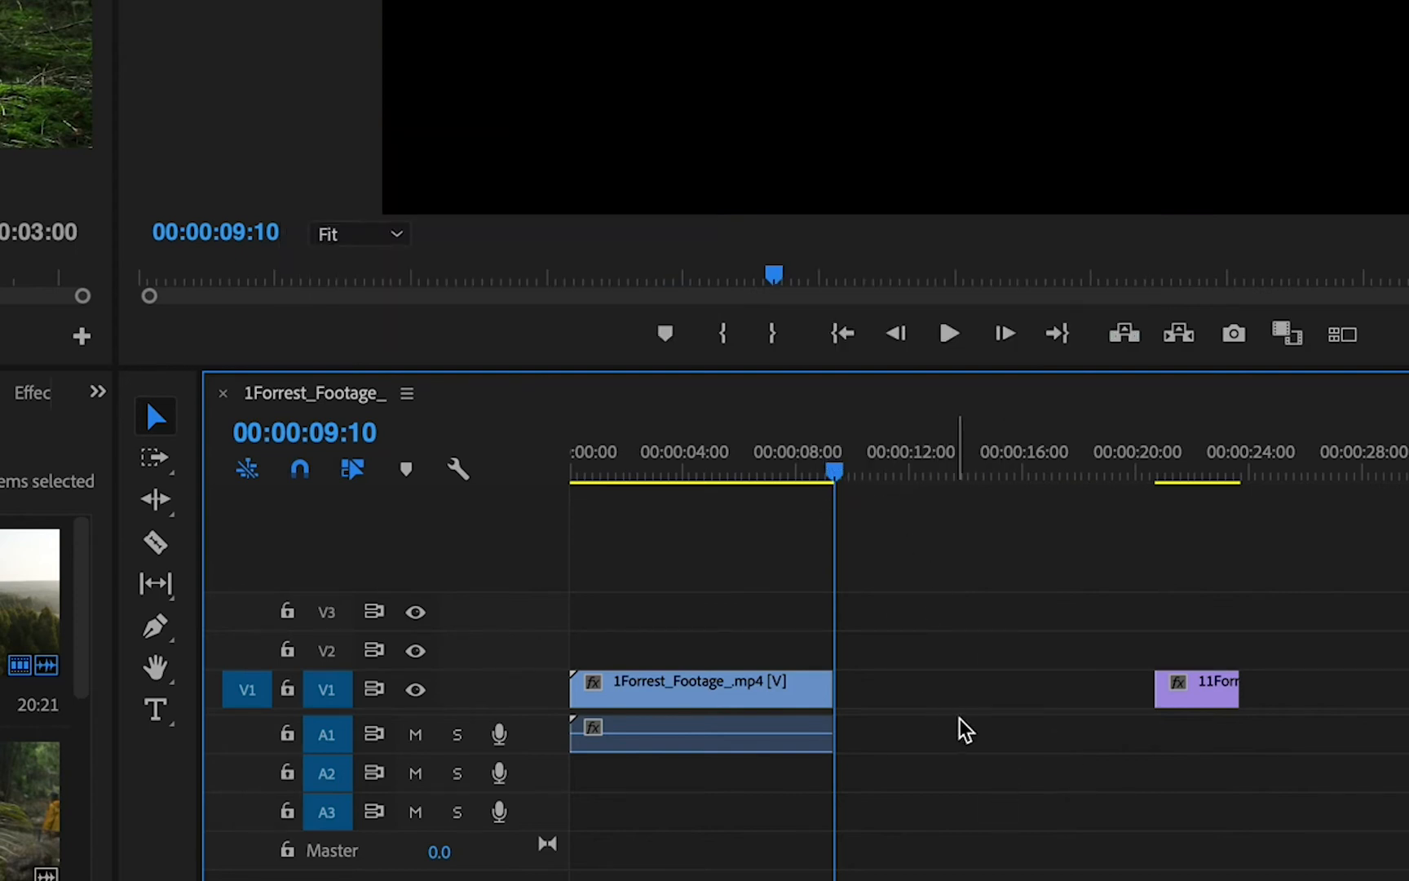
left_click(942, 700)
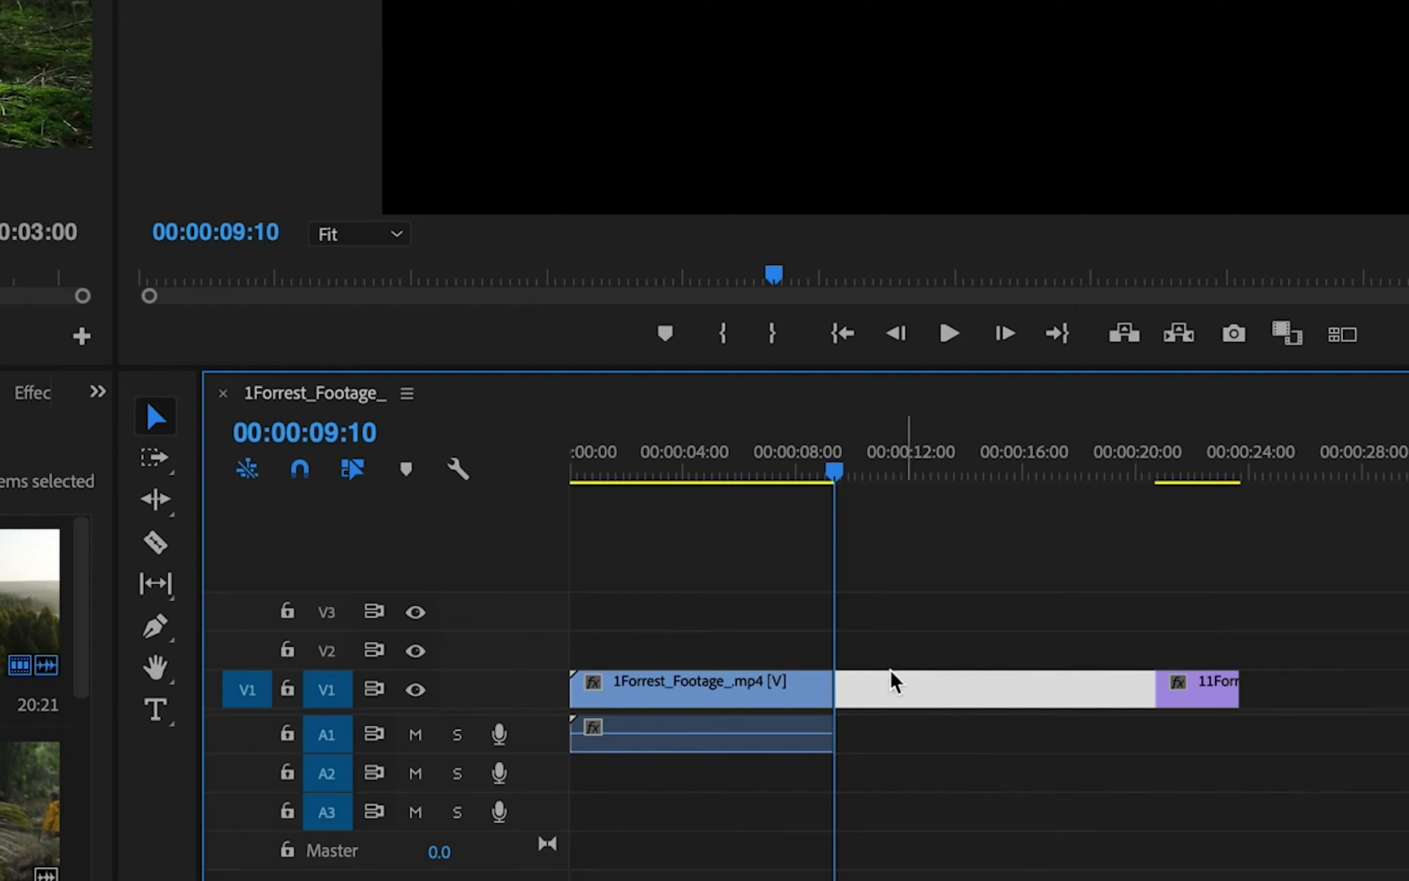
key("Delete")
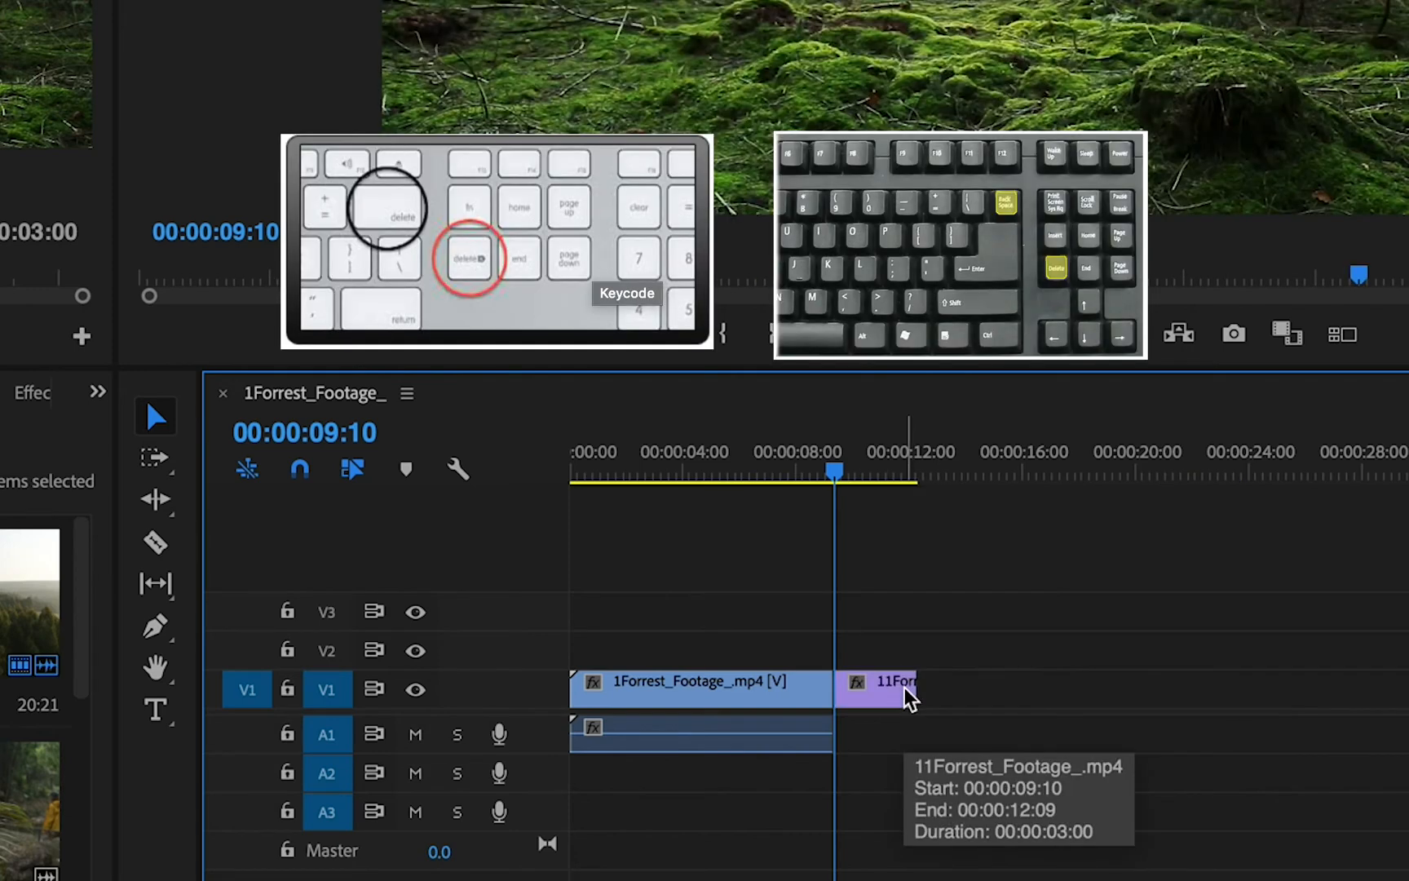
- Play the sequence from 00:00:06:19 across the cut, then return the playhead to 00:00:08:27
left_click_drag(836, 478, 760, 485)
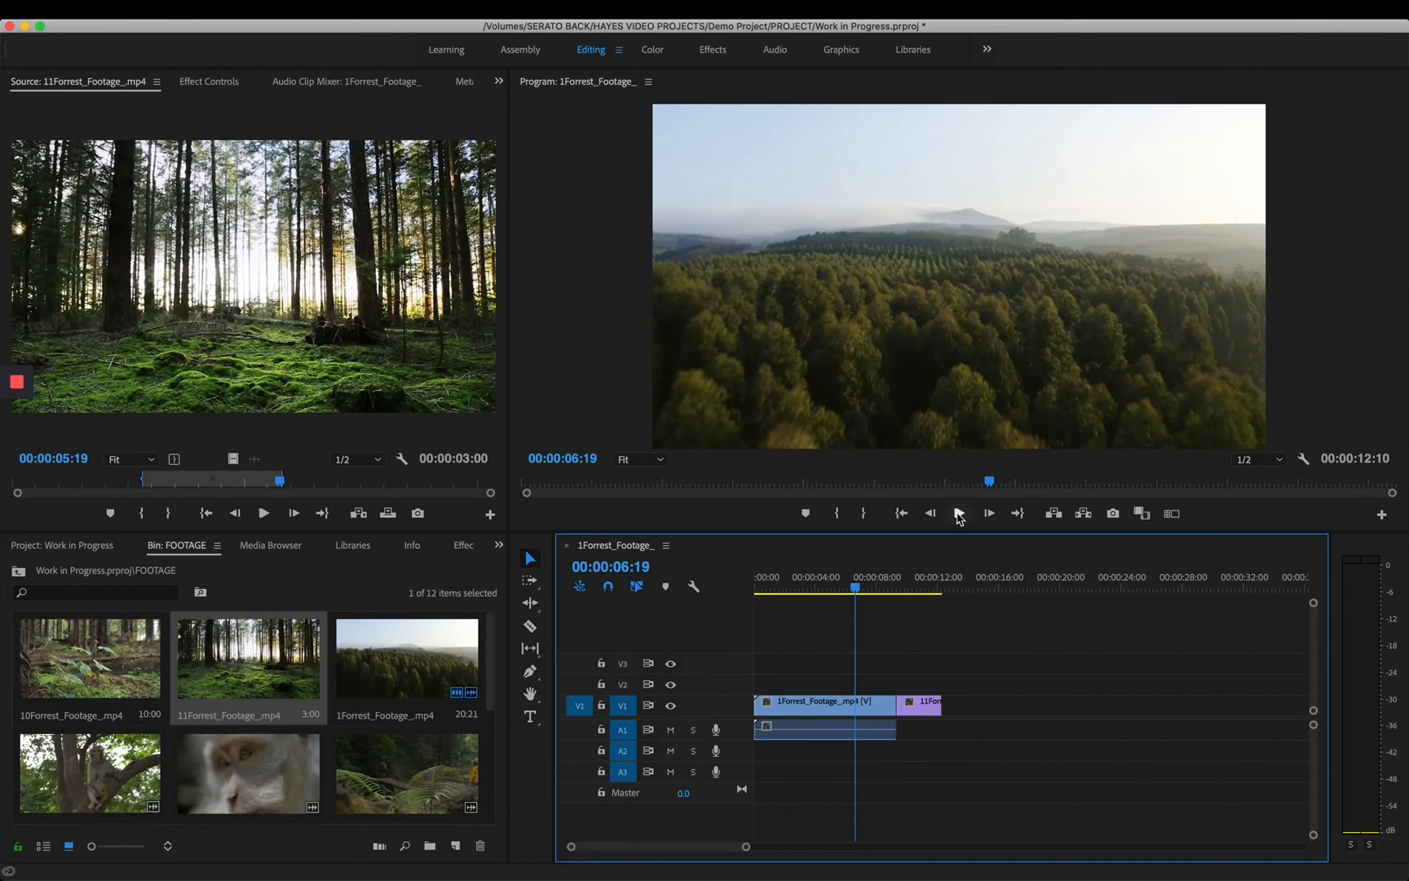
left_click(959, 514)
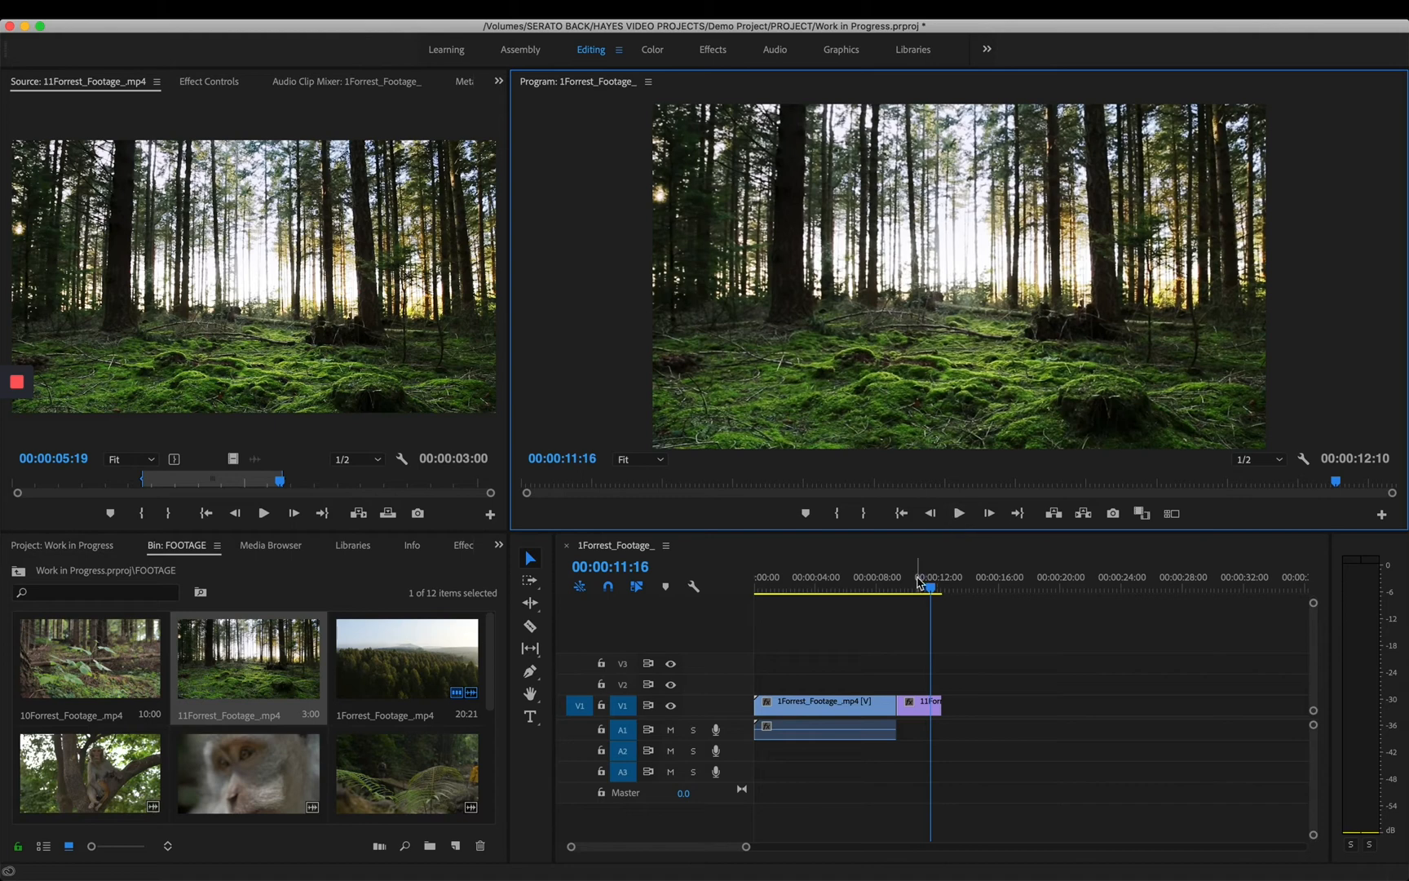
left_click_drag(920, 583, 891, 604)
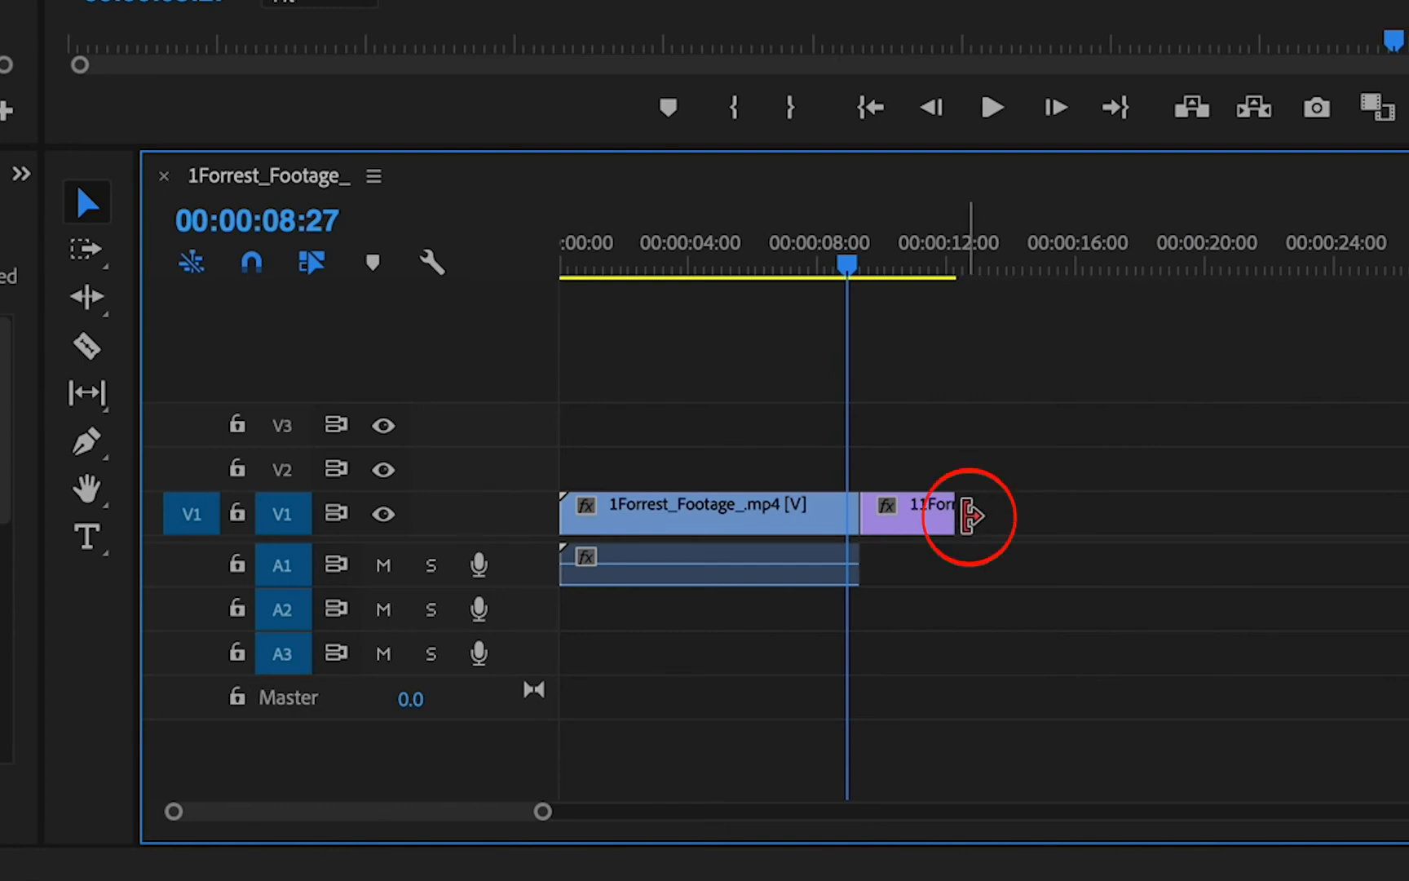
- Extend the end of the 11Forrest_Footage_.mp4 clip so the sequence lasts 00:00:17:03, and move the playhead to 00:00:01:24
left_click_drag(971, 515, 1100, 513)
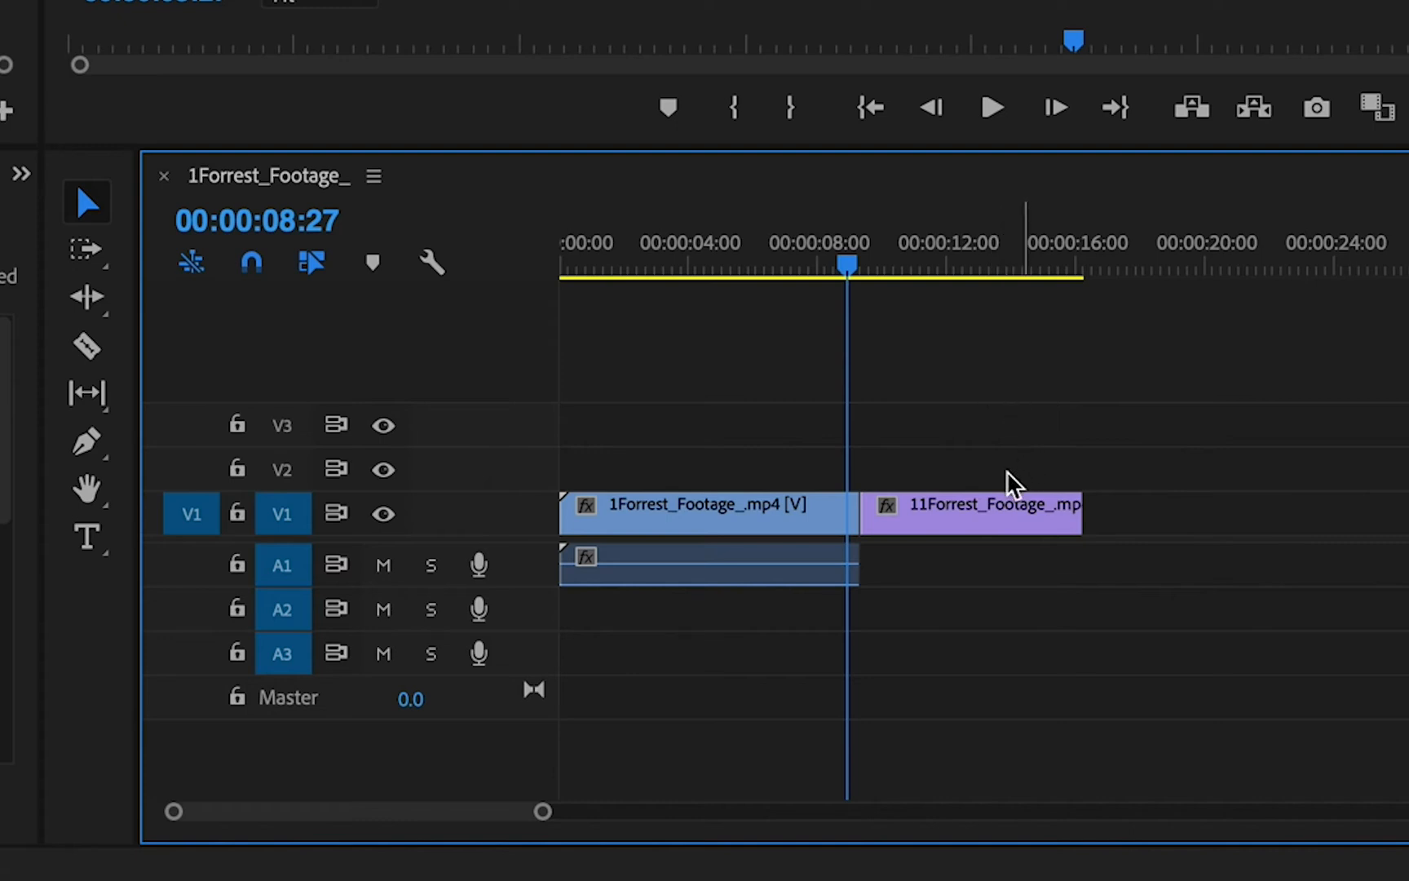
left_click_drag(973, 518, 927, 511)
left_click_drag(1012, 422, 1016, 532)
left_click(829, 269)
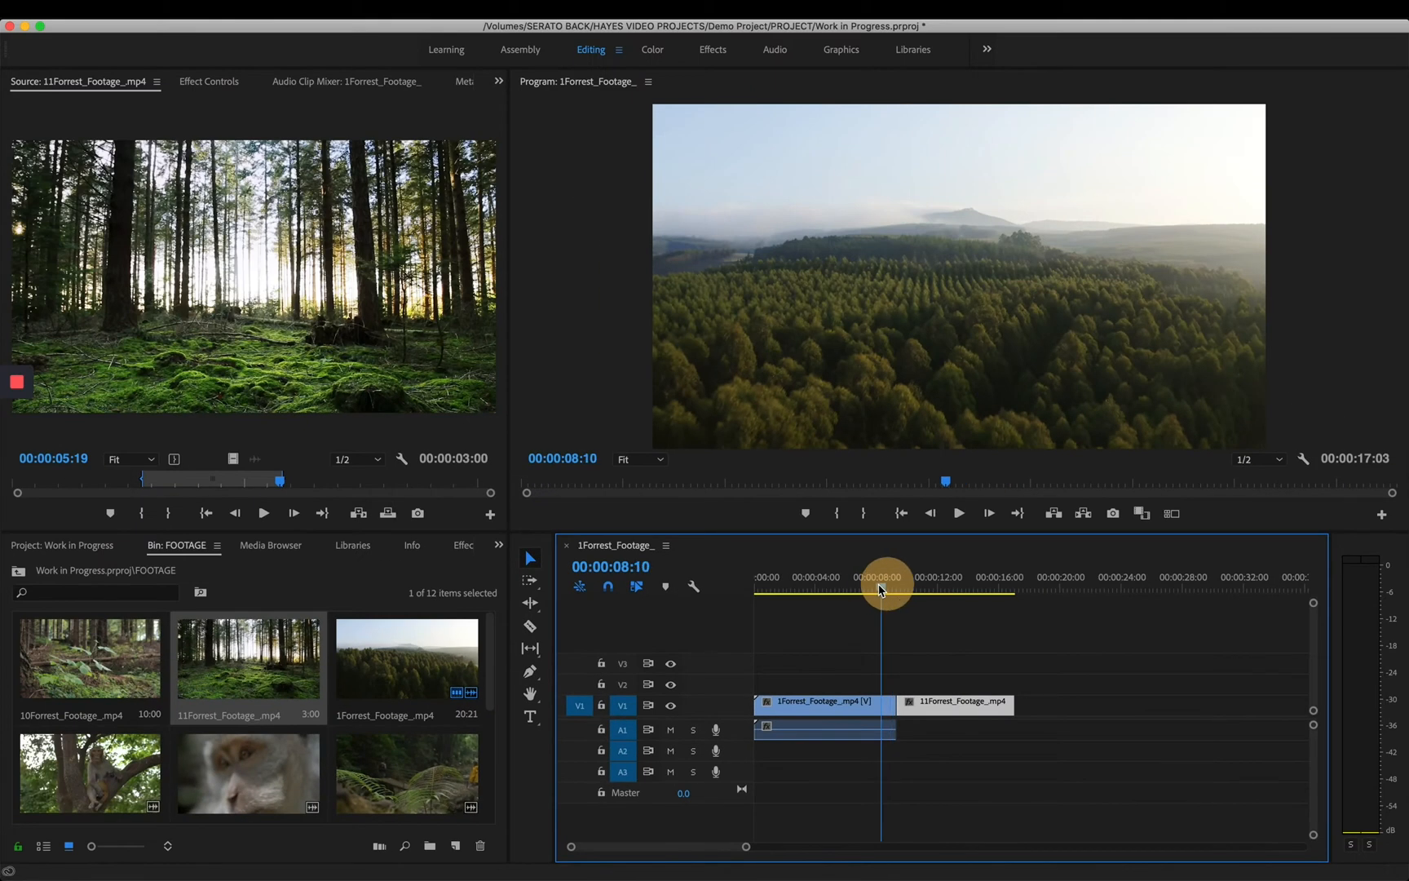
mouse_move(881, 589)
left_mouse_down()
mouse_move(915, 589)
mouse_move(881, 589)
left_mouse_up()
left_click(16, 418)
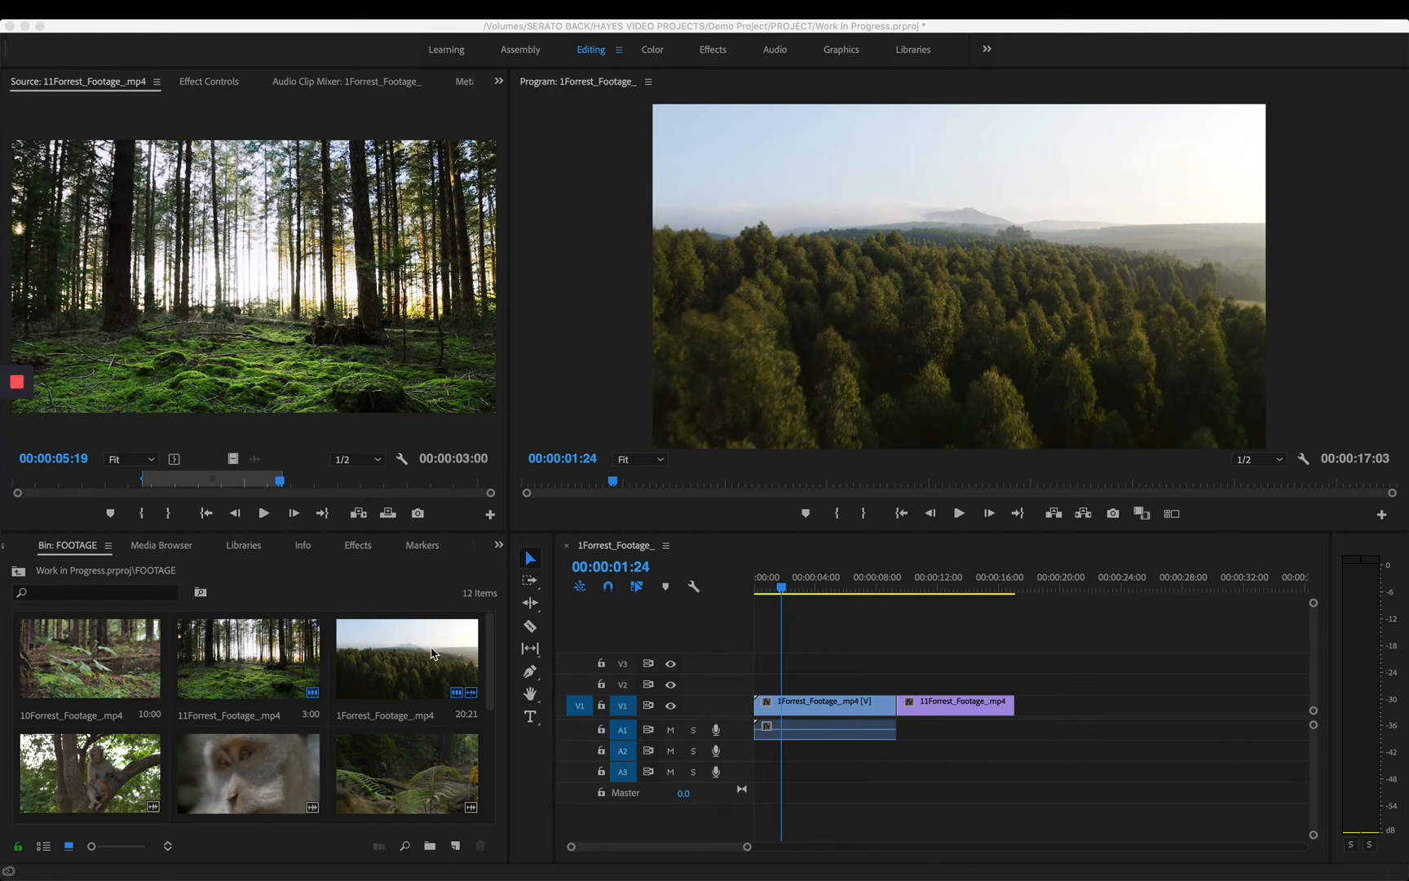
- Add 4Forrest_Footage_.mp4 from the FOOTAGE bin to the end of the sequence on V1 and A1
left_click(488, 694)
left_click_drag(489, 689, 488, 742)
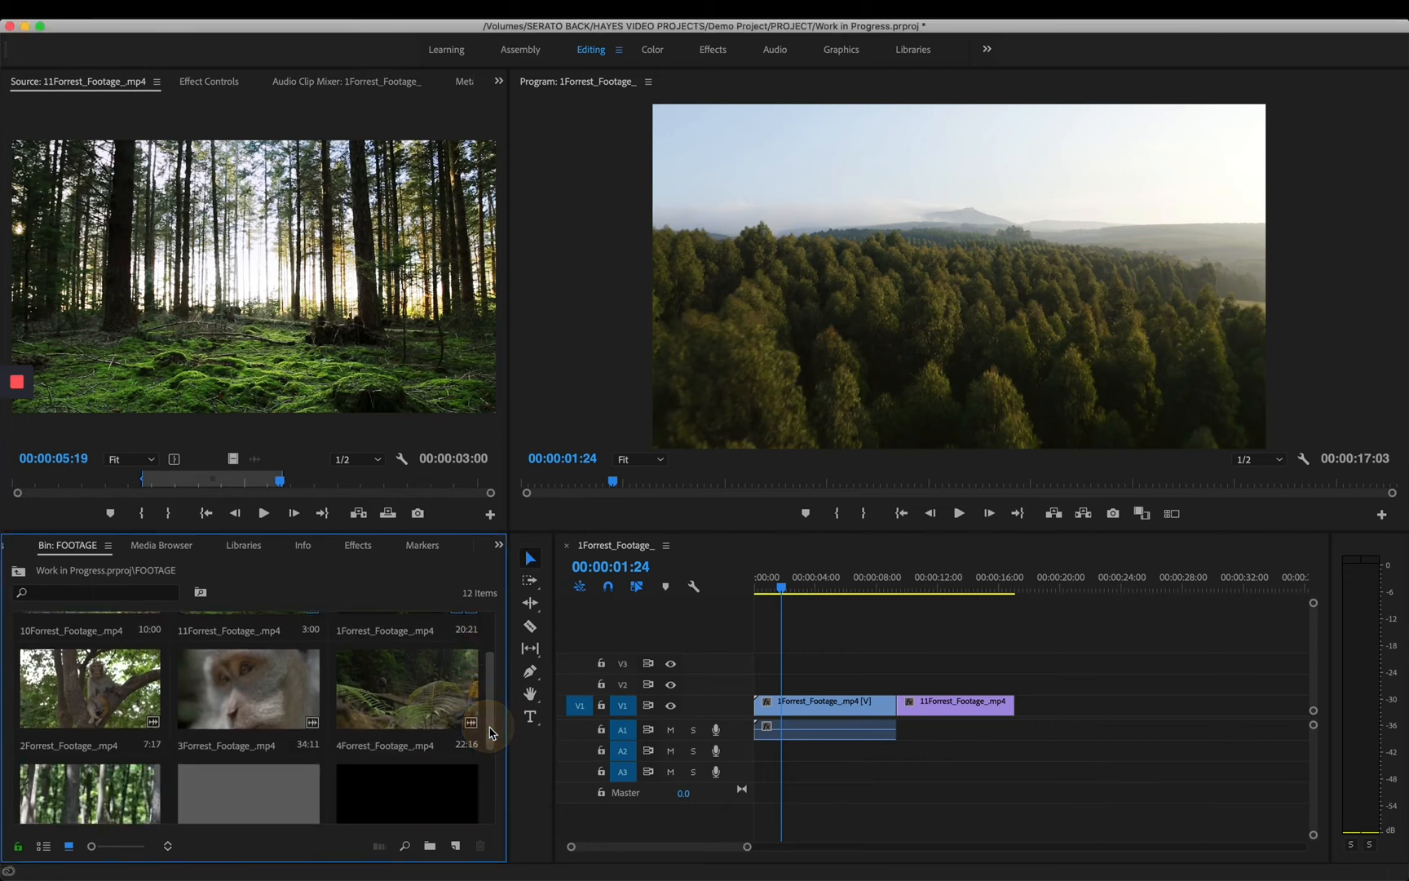
left_click(397, 682)
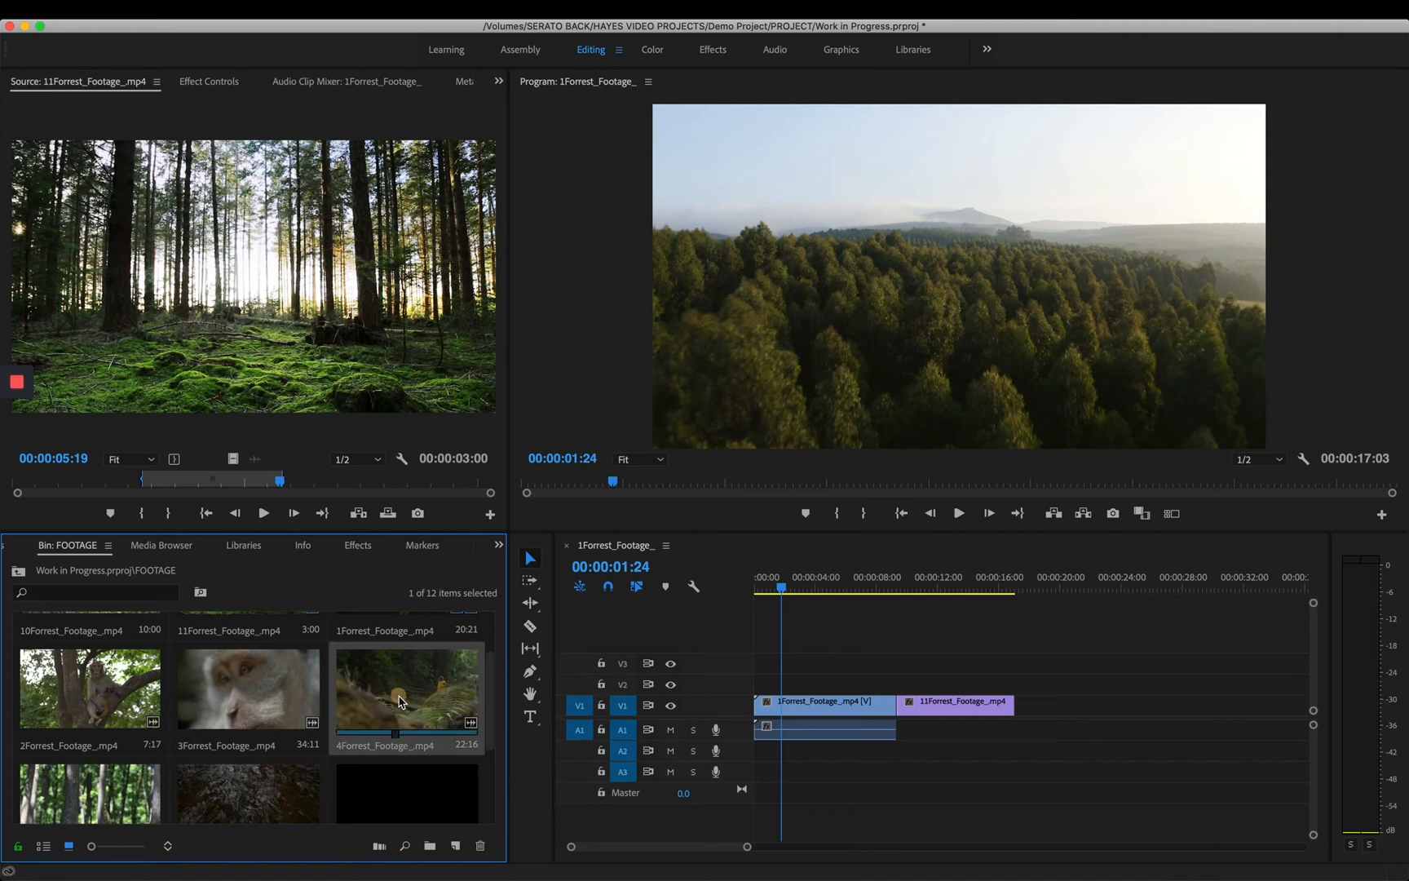
left_click_drag(400, 701, 1024, 723)
left_click_drag(746, 848, 831, 847)
- Play the sequence from 00:00:07:06 through the cuts into the 4Forrest_Footage_.mp4 clip, then stop playback
left_click(807, 586)
left_click_drag(807, 582, 807, 583)
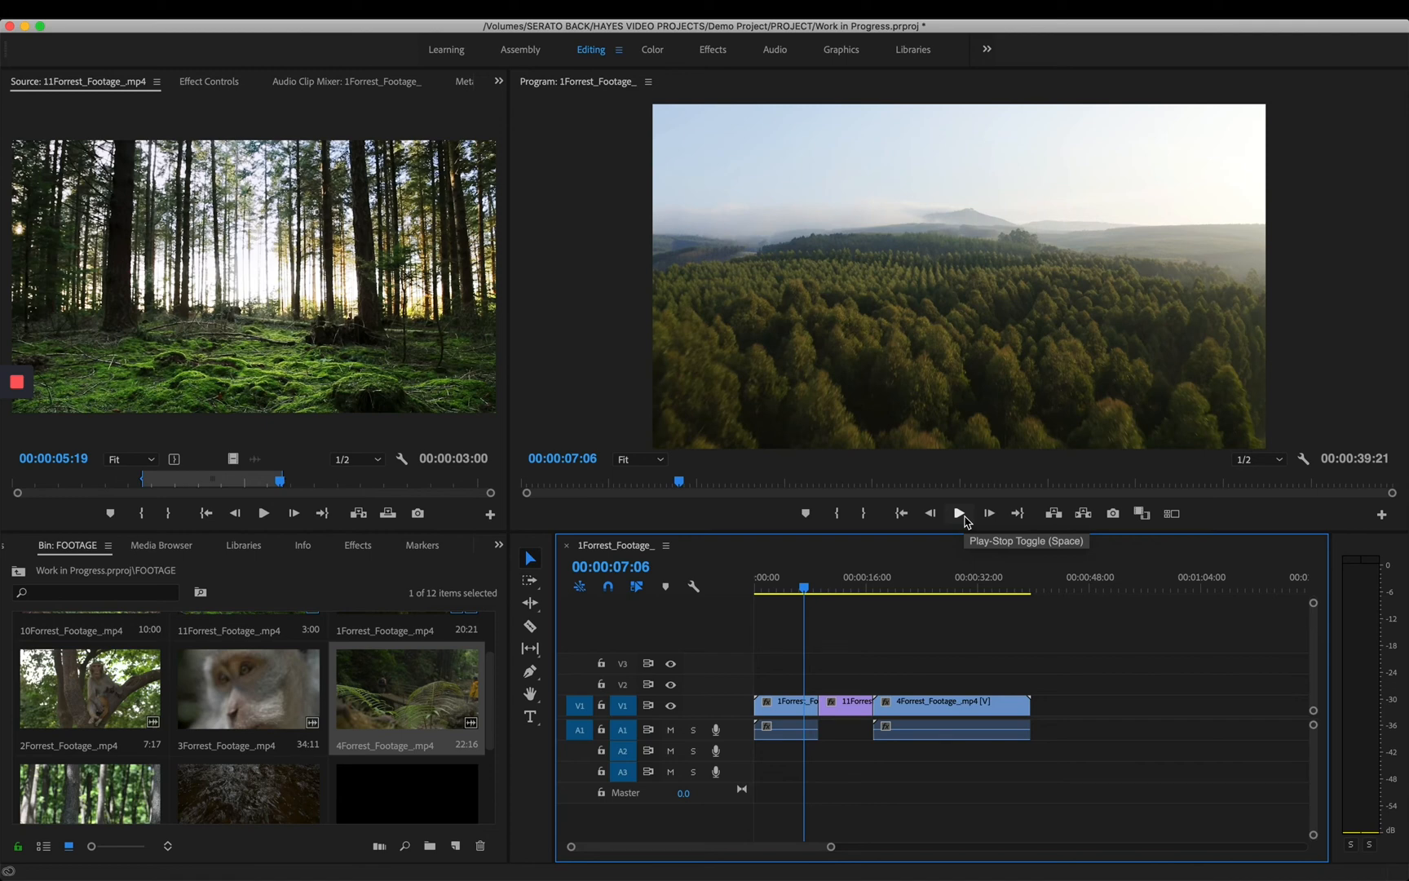
left_click(963, 517)
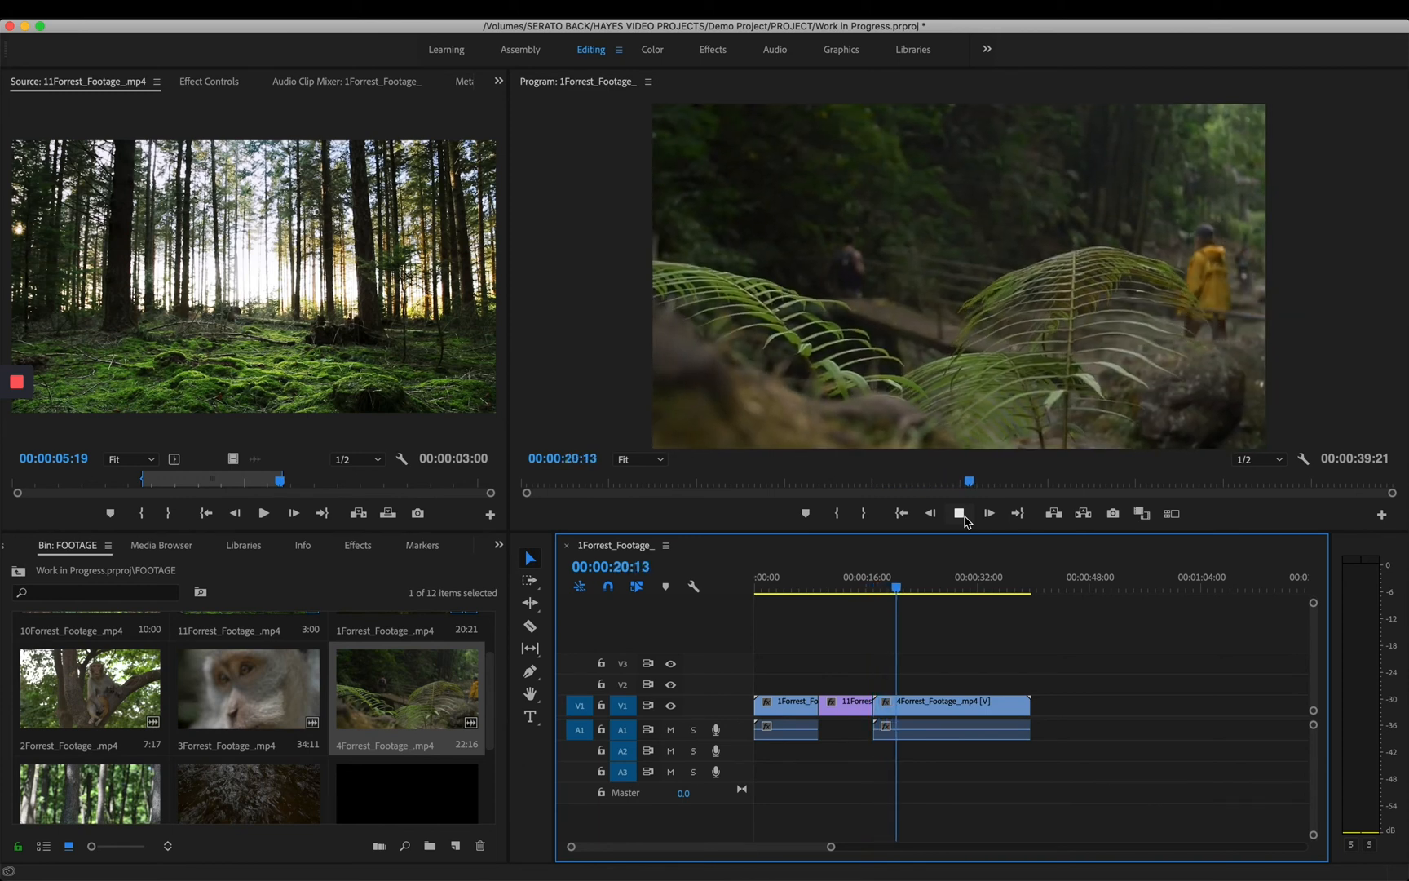
left_click(960, 513)
- Trim the end of the 4Forrest_Footage_.mp4 clip so the sequence lasts 00:00:31:19, and set the playhead to 00:00:18:05
mouse_move(907, 589)
left_mouse_down()
mouse_move(852, 592)
mouse_move(911, 600)
left_mouse_up()
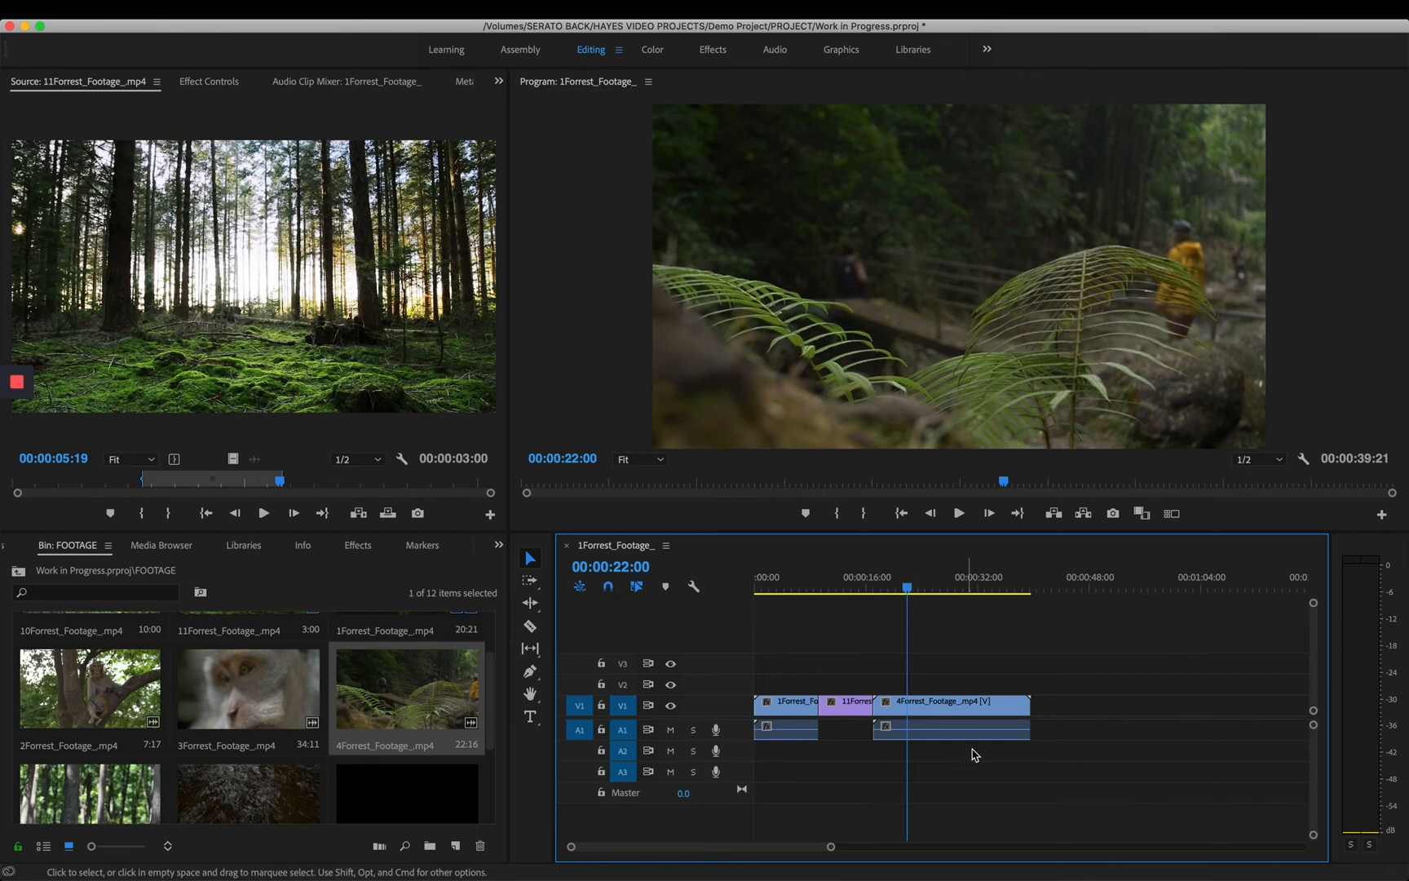
left_click_drag(1028, 712, 975, 706)
mouse_move(885, 589)
left_mouse_down()
mouse_move(793, 589)
mouse_move(885, 597)
left_mouse_up()
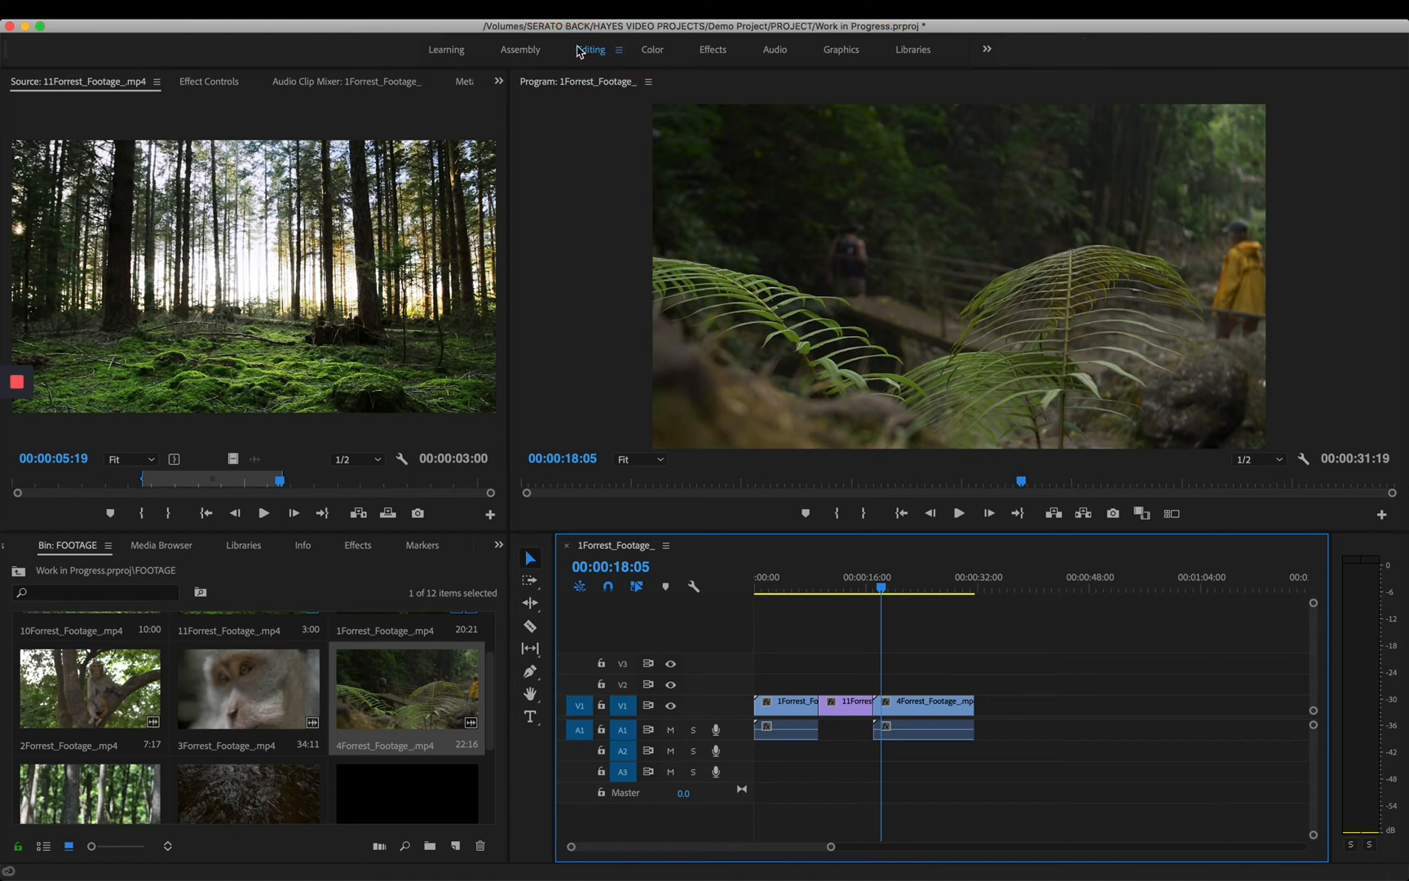
- Switch to the Effects workspace and display the Dissolve effects within the Video Transitions folder
left_click(712, 50)
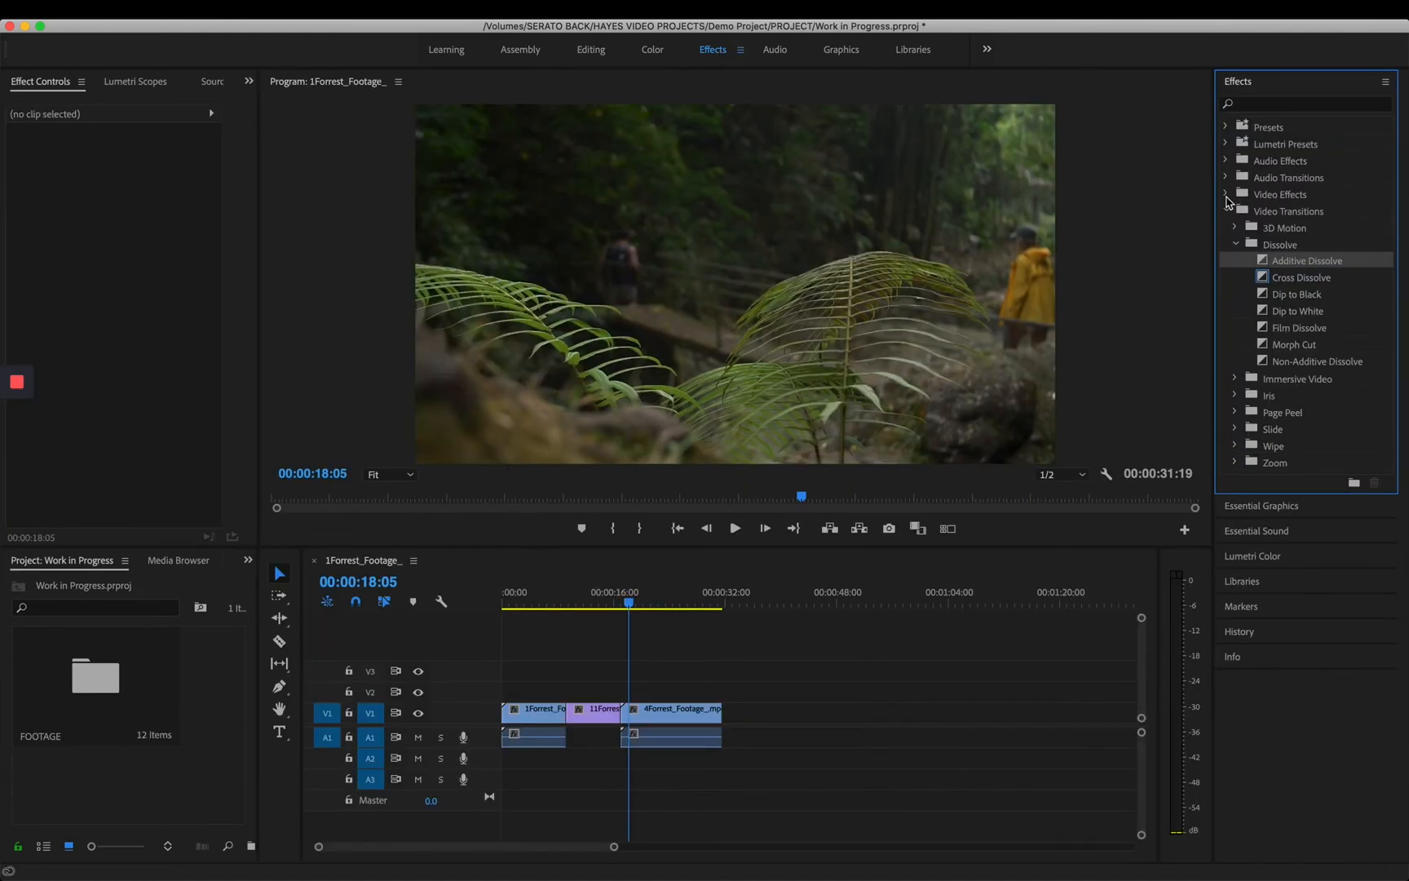
left_click(1228, 210)
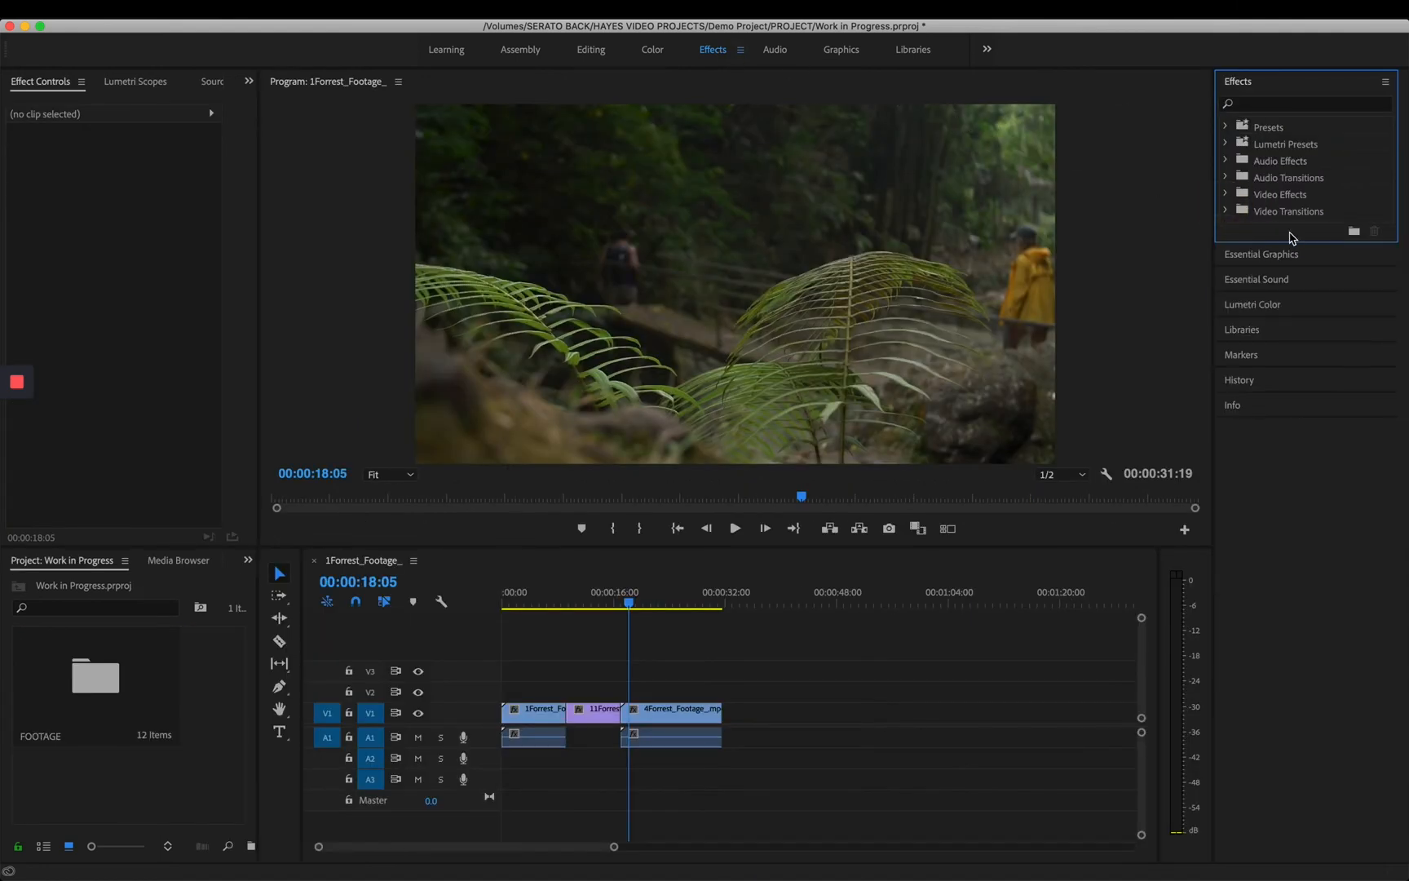
left_click(1228, 212)
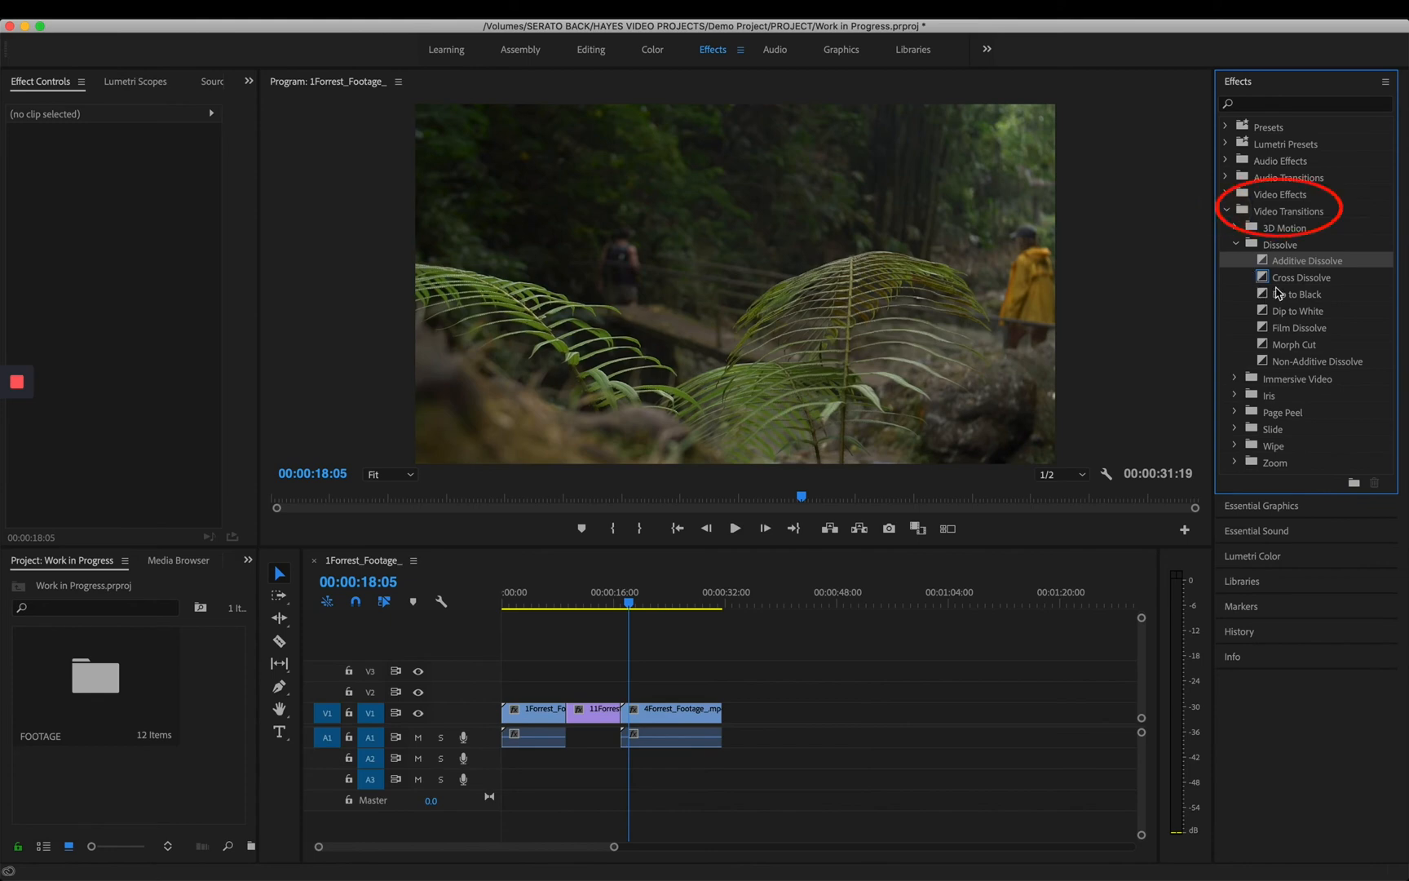
- Apply a Cross Dissolve at the cut between the 1Forrest_Footage_ and 11Forrest_Footage_ clips on V1, and play through it from 00:00:08:20
left_click_drag(538, 593, 565, 608)
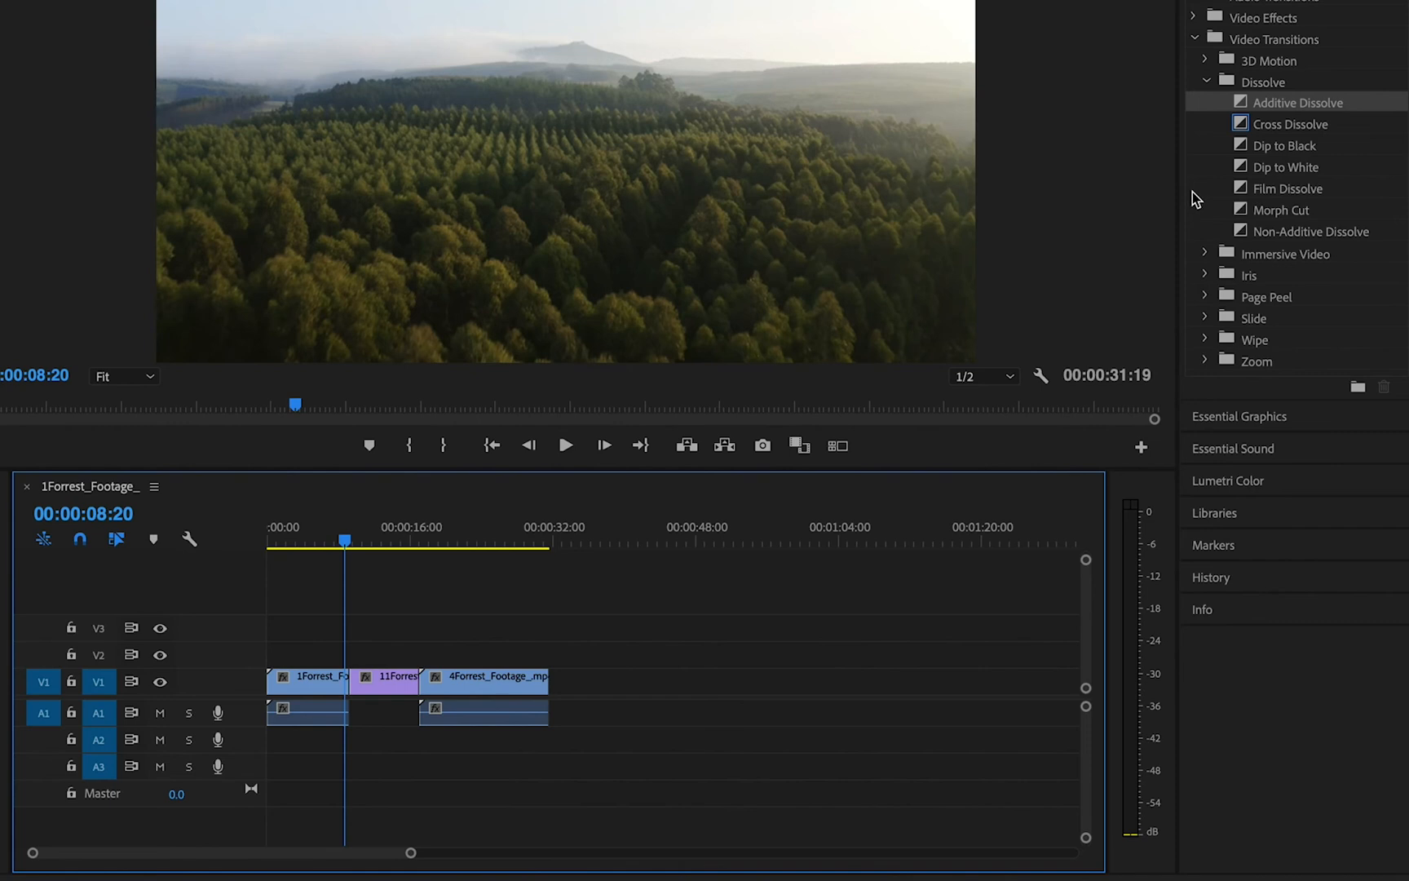
left_click(1244, 126)
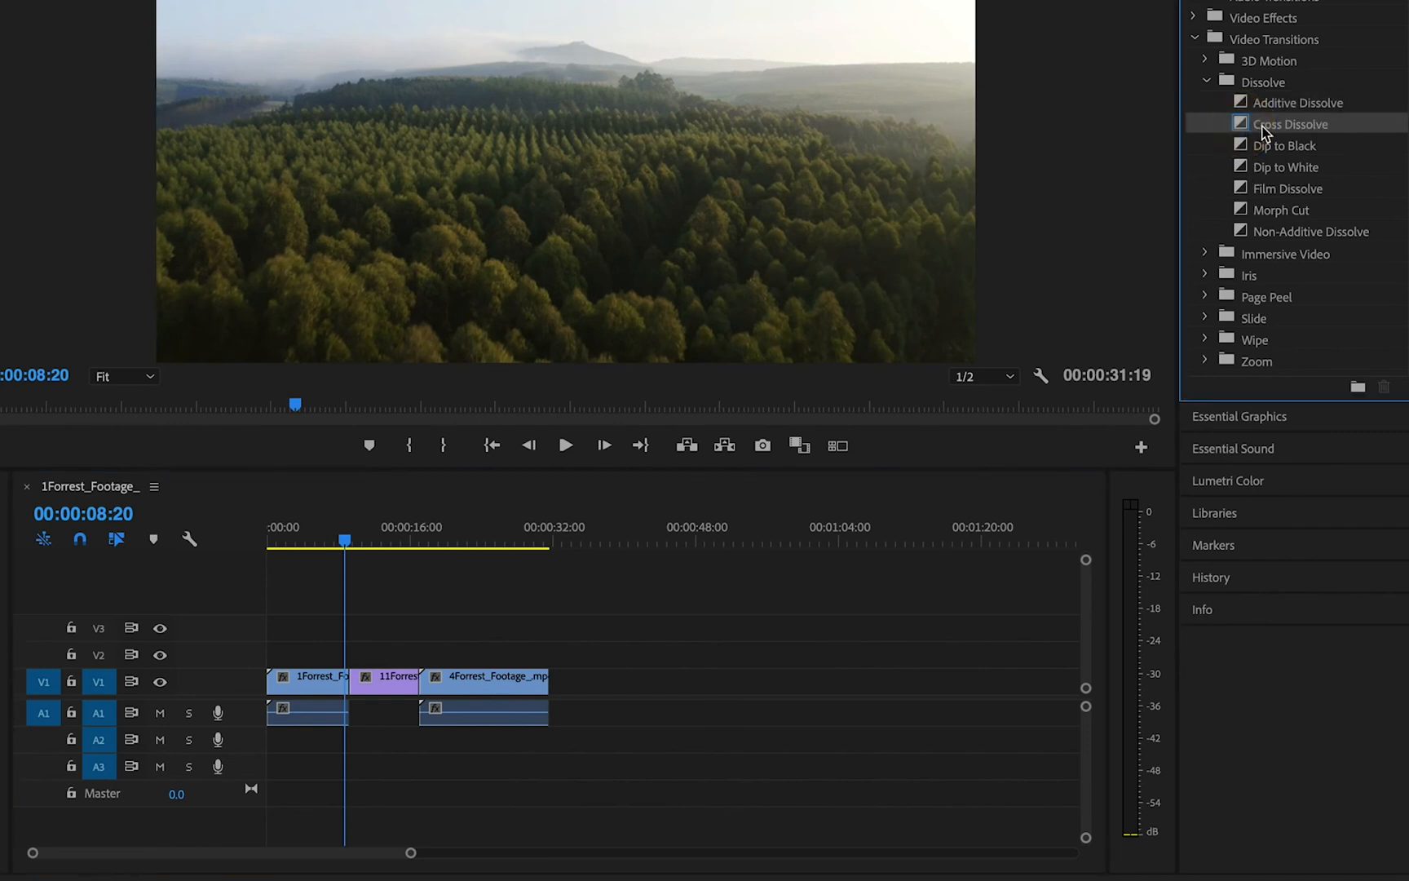
left_click_drag(1243, 127, 356, 679)
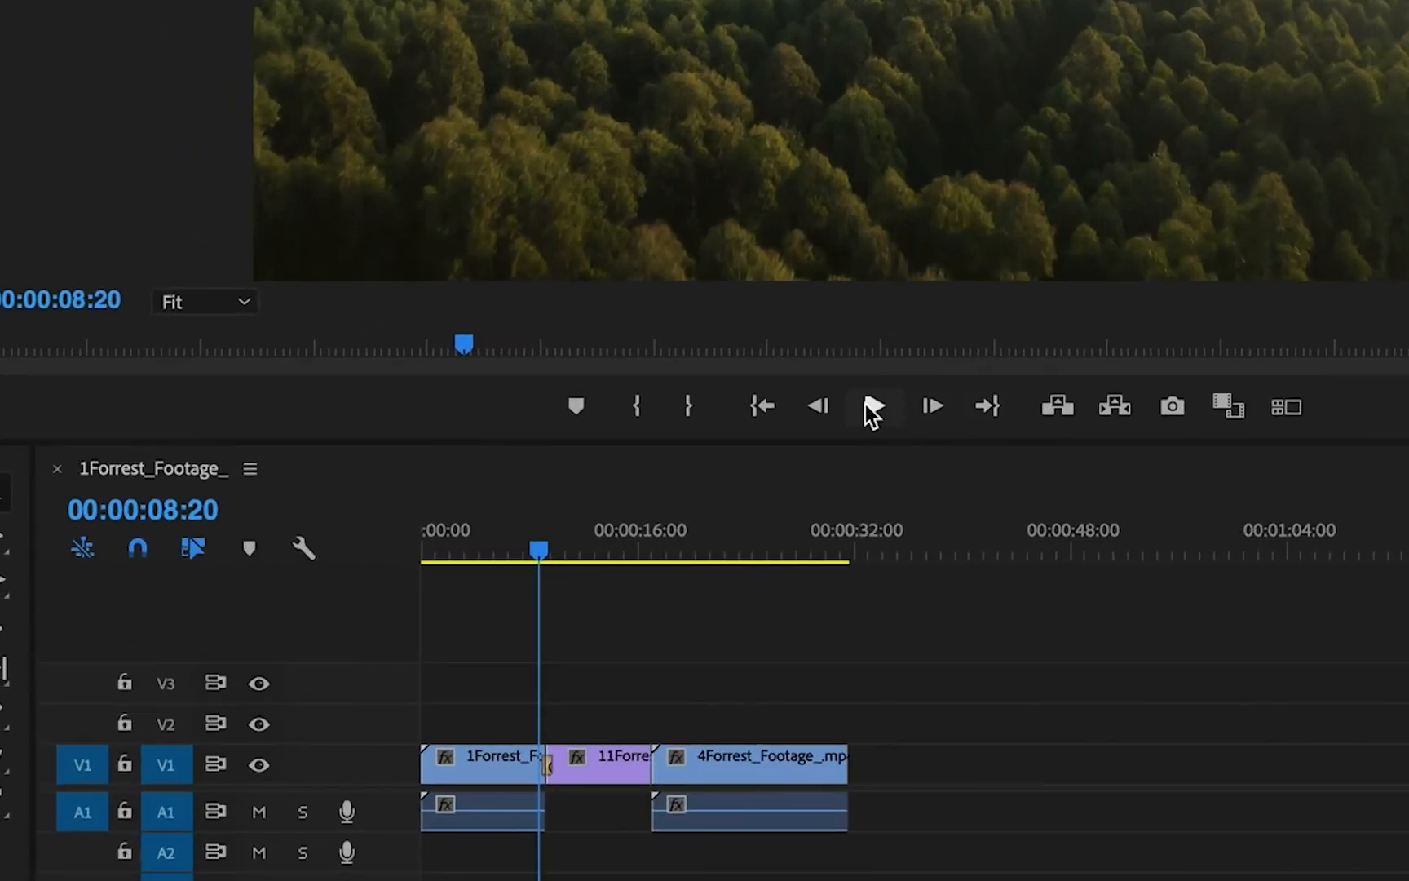
left_click(869, 404)
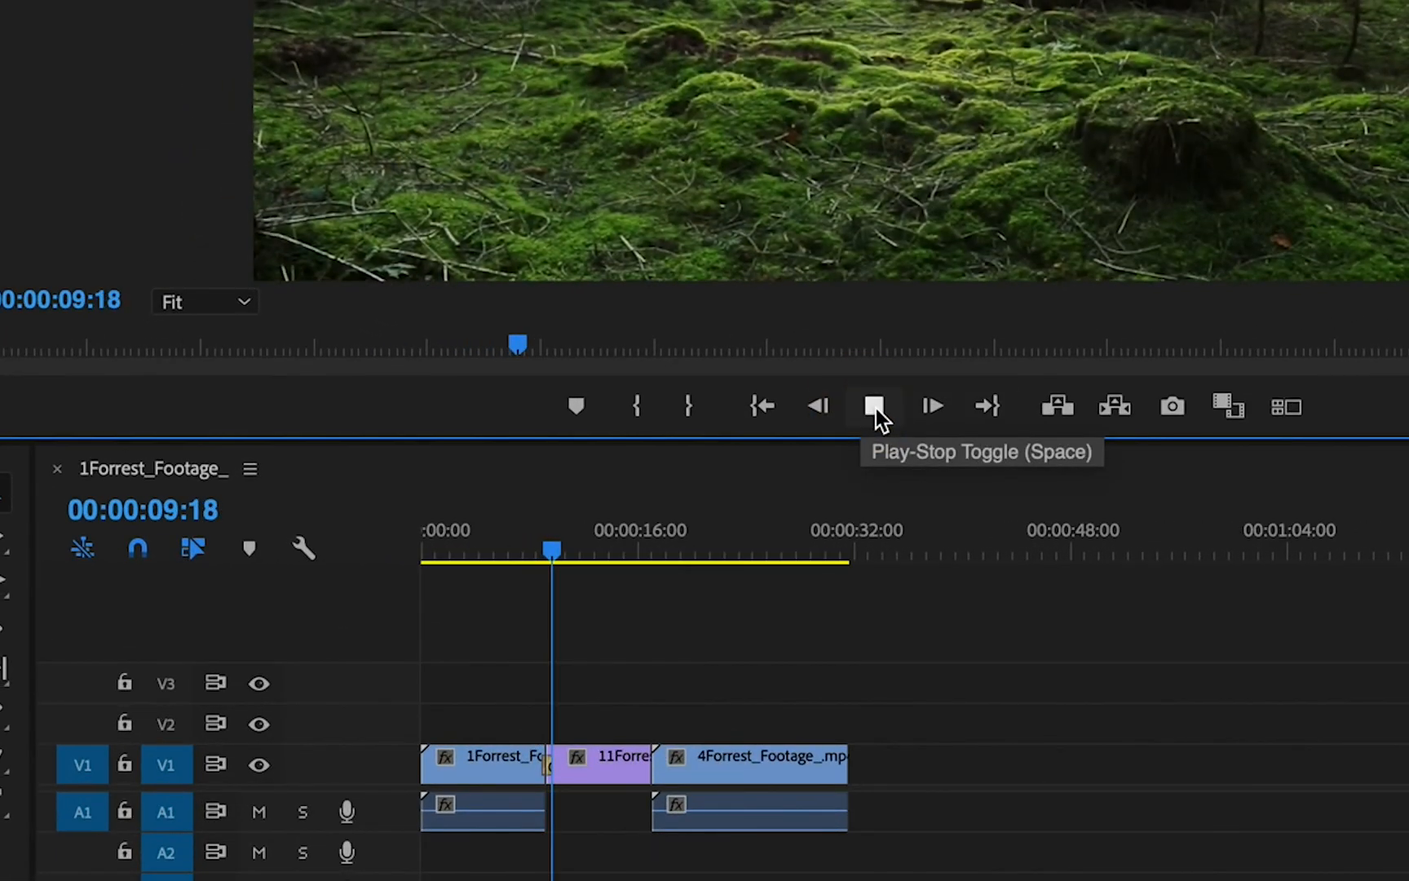
left_click(875, 408)
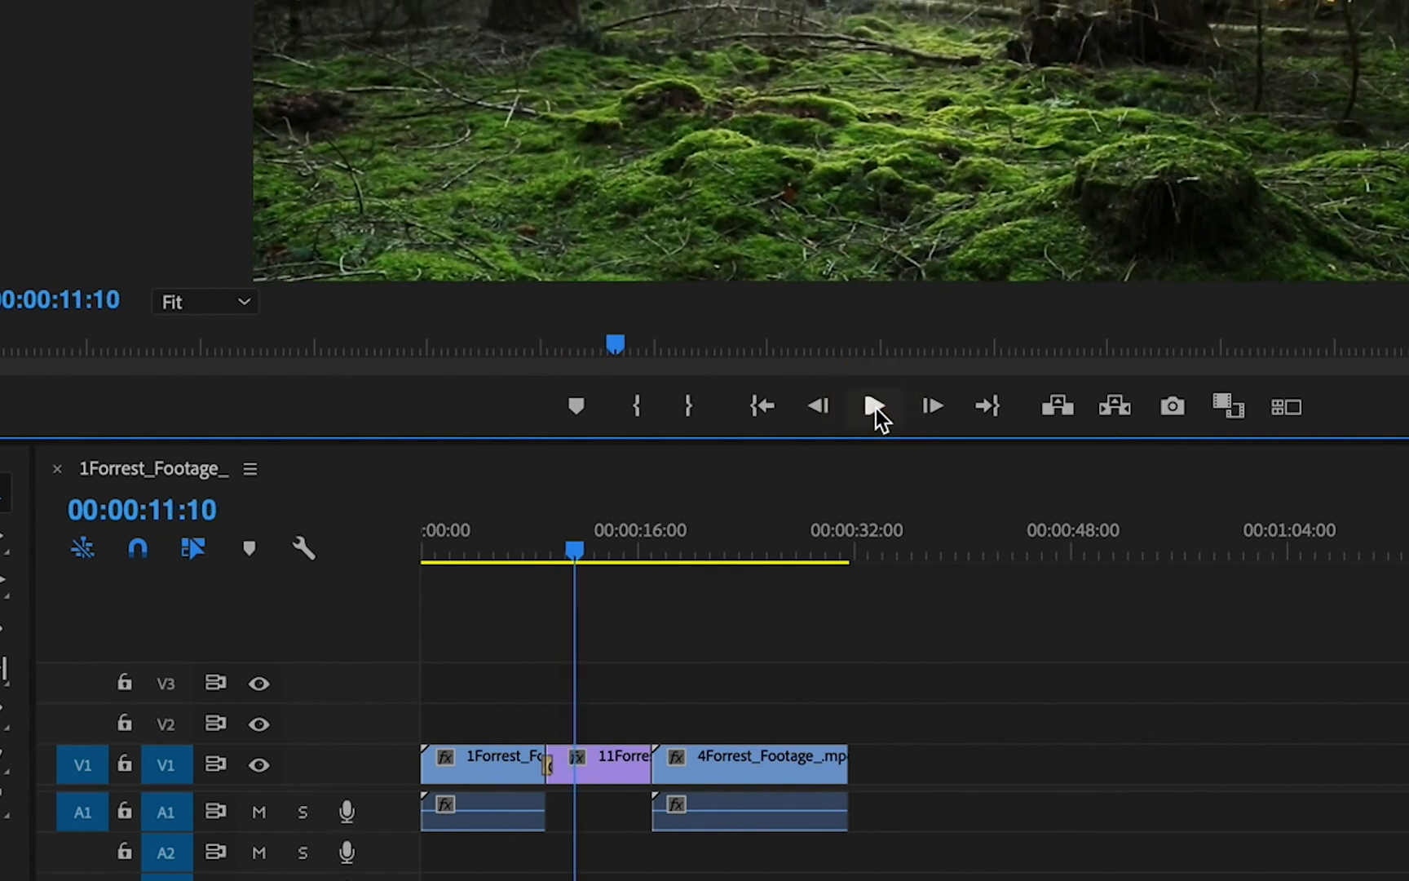
- Apply a Film Dissolve to the start of the first clip on V1 and play the sequence from 00:00:00:00 into the 4Forrest_Footage_.mp4 clip
left_click_drag(569, 555, 361, 575)
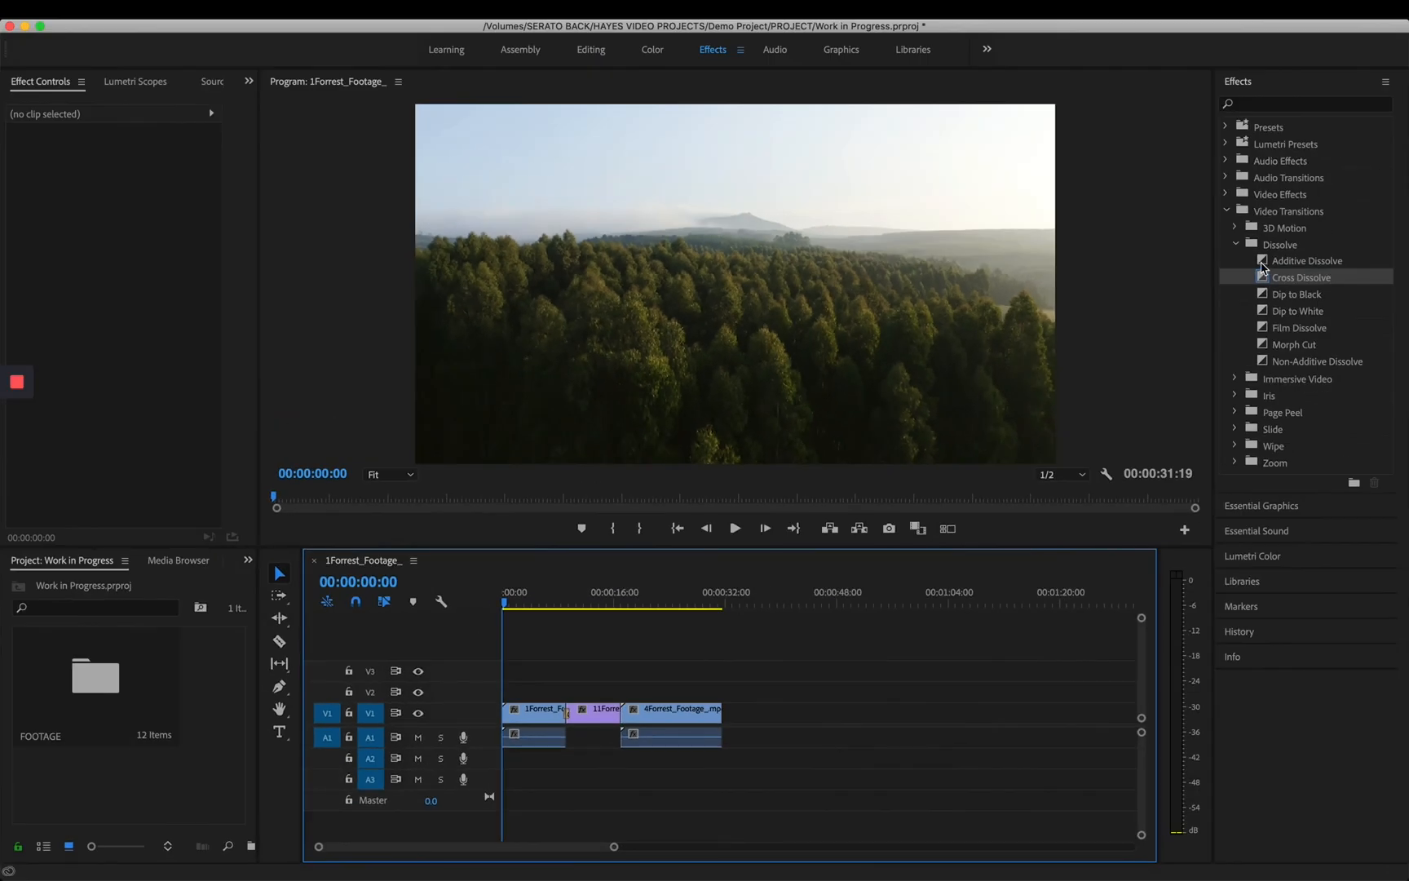
left_click(1265, 262)
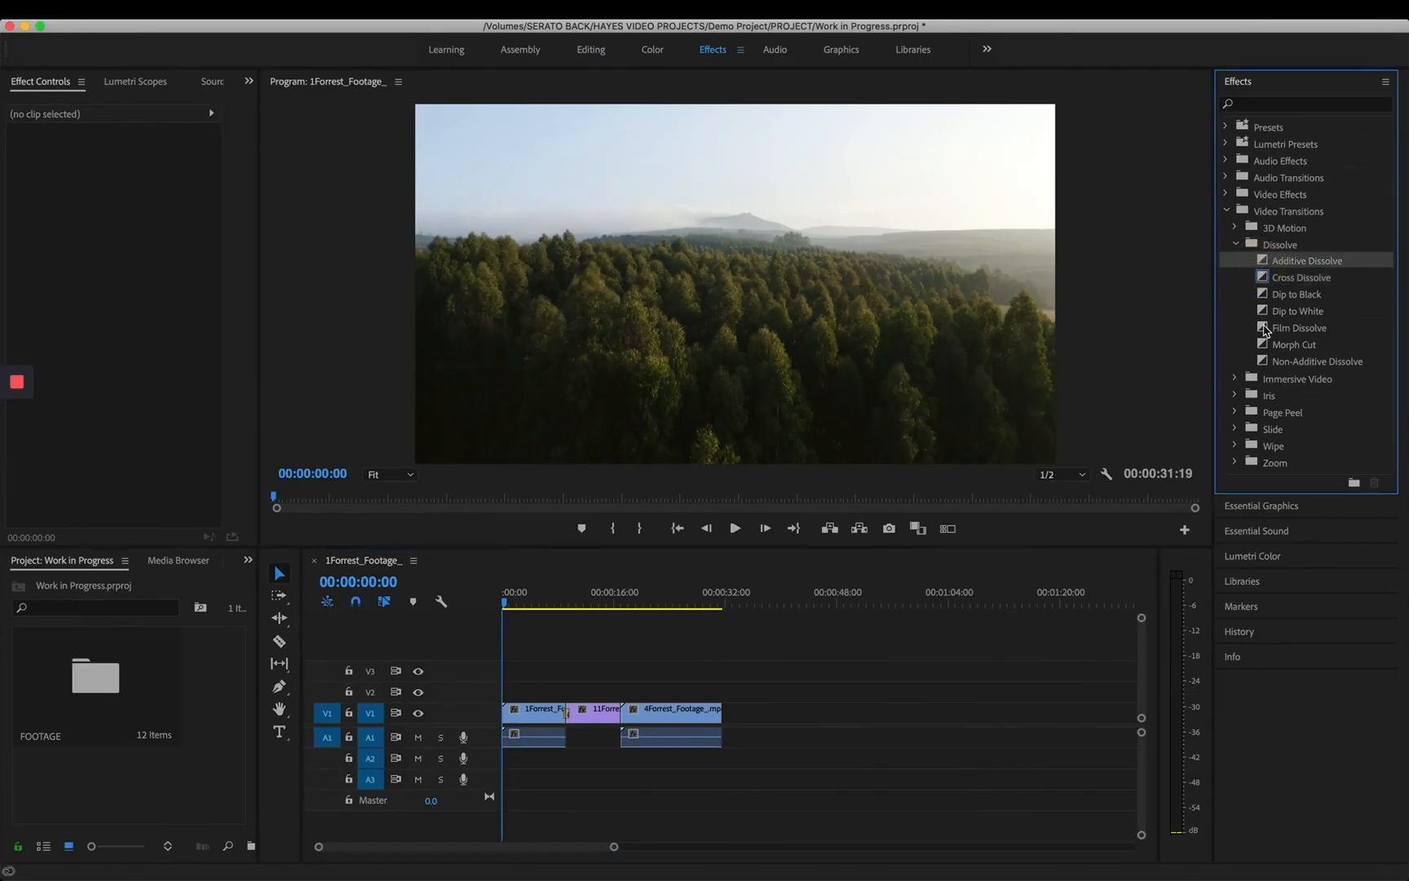
left_click(1265, 330)
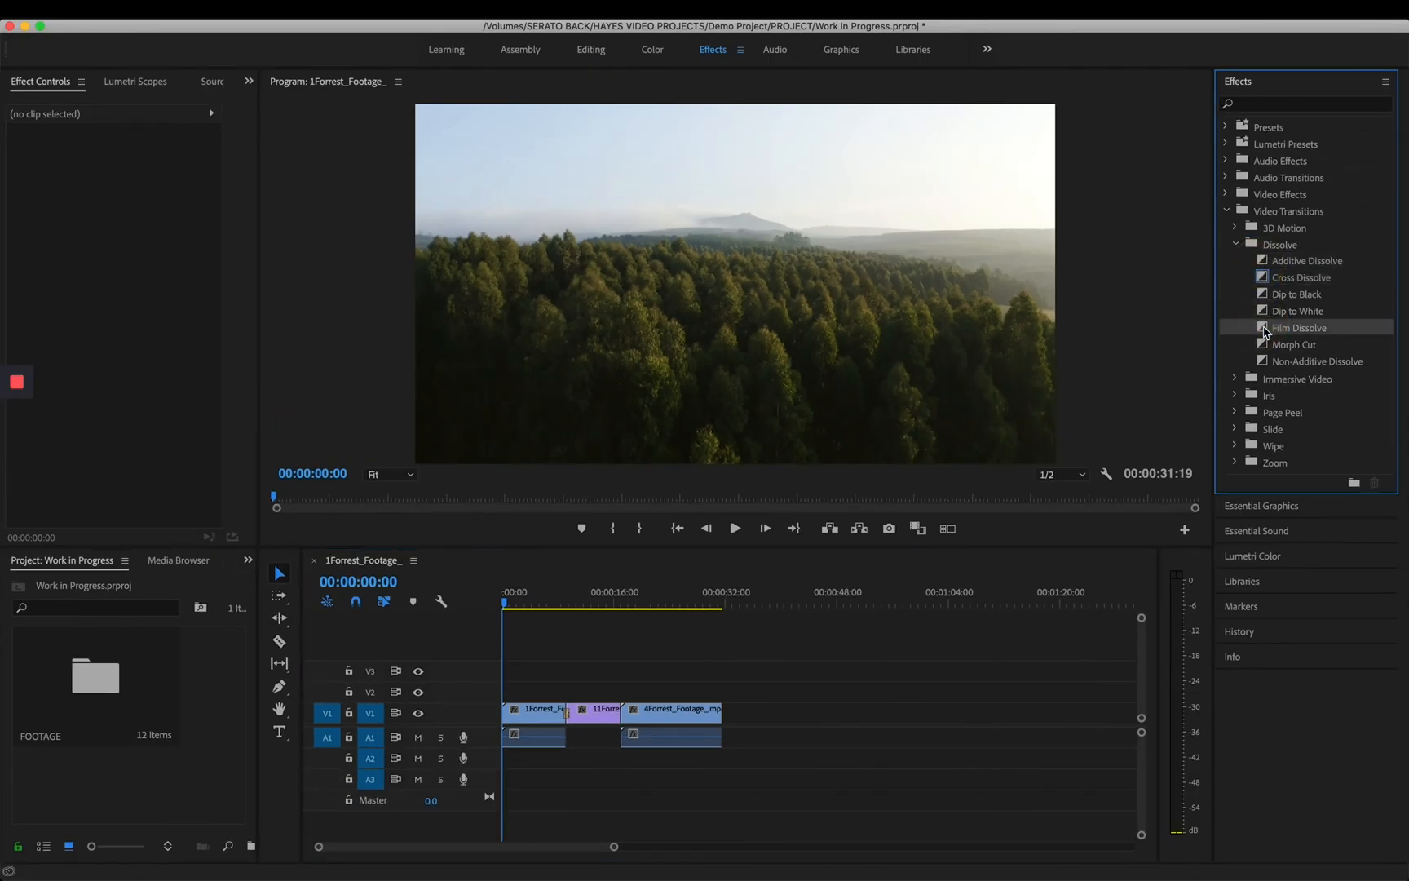
left_click_drag(1265, 331, 513, 715)
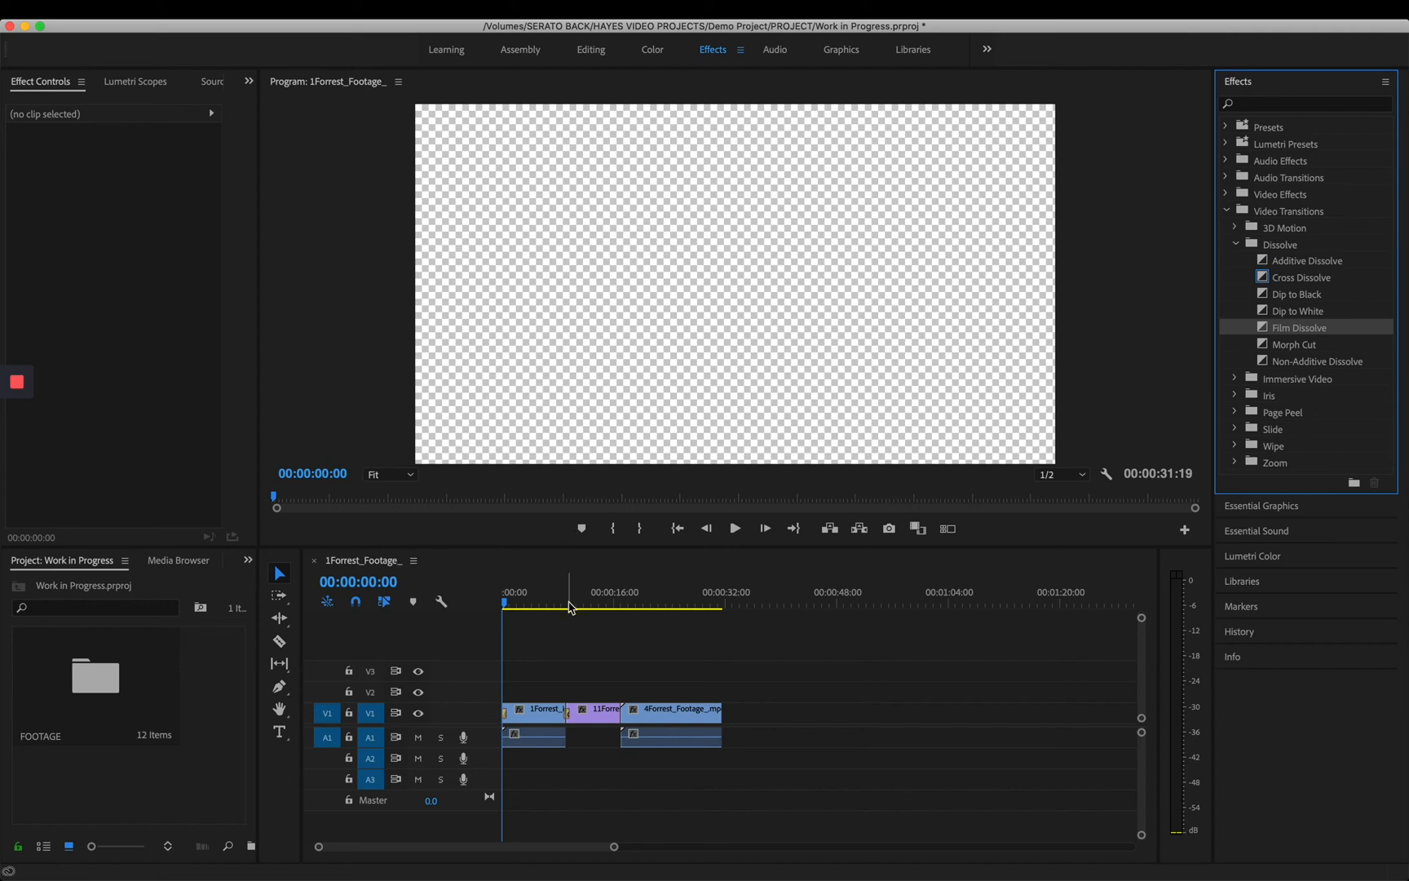
key("space")
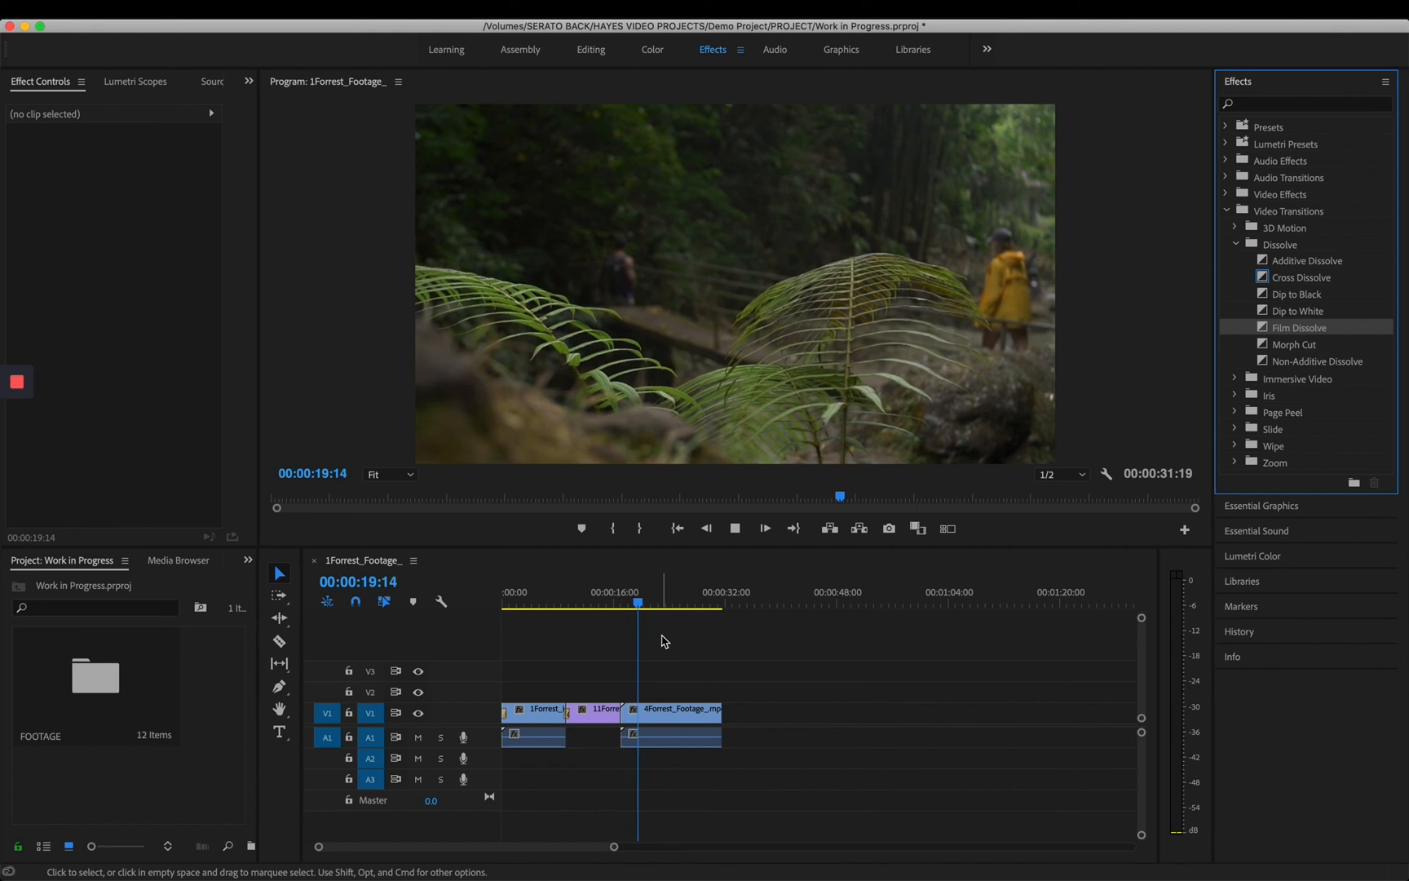
key("space")
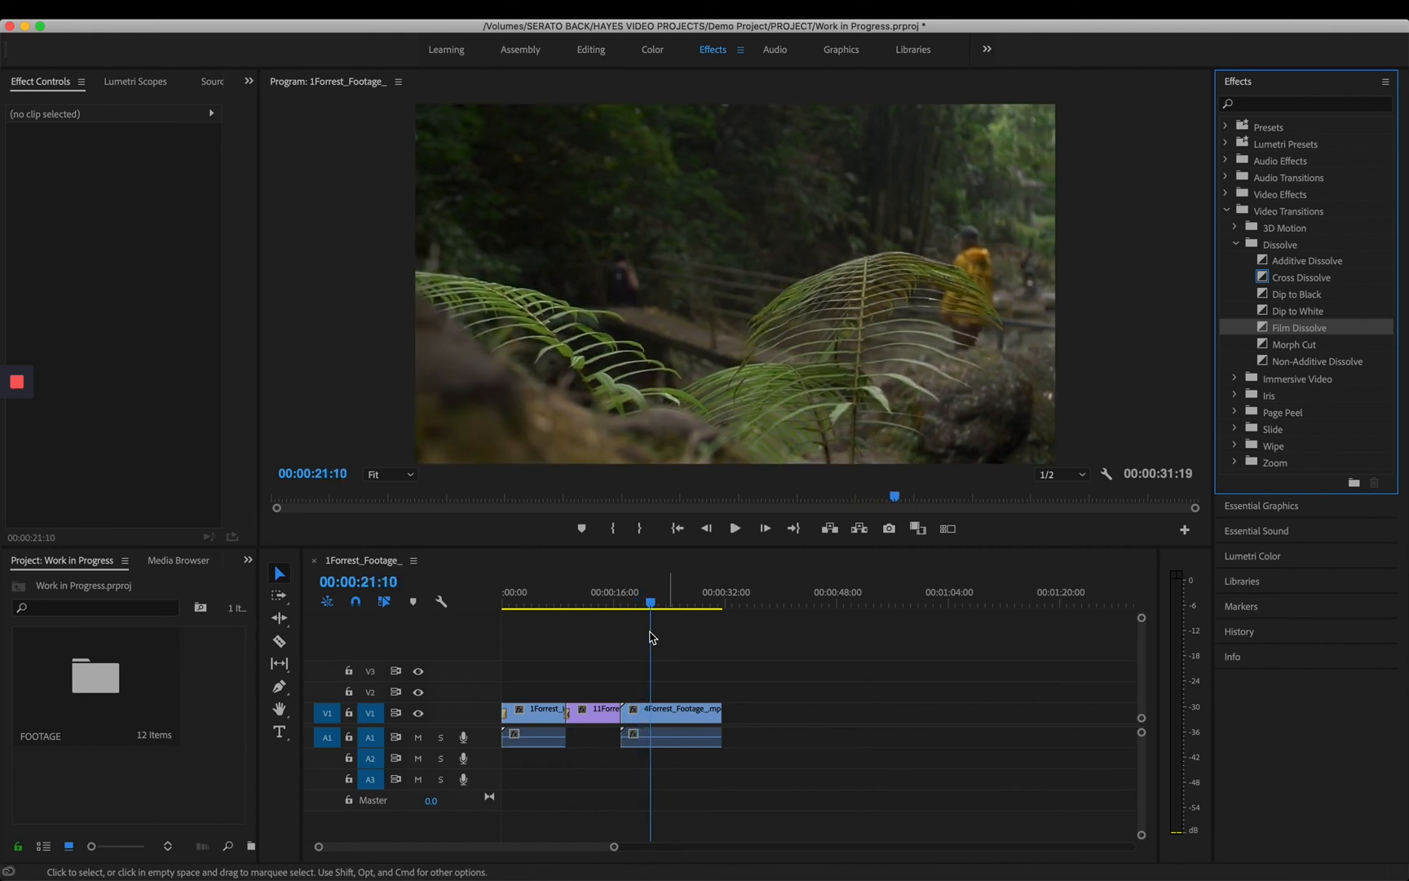
- Switch to the Editing workspace and set the sequence playhead to 00:00:19:00
left_click(592, 51)
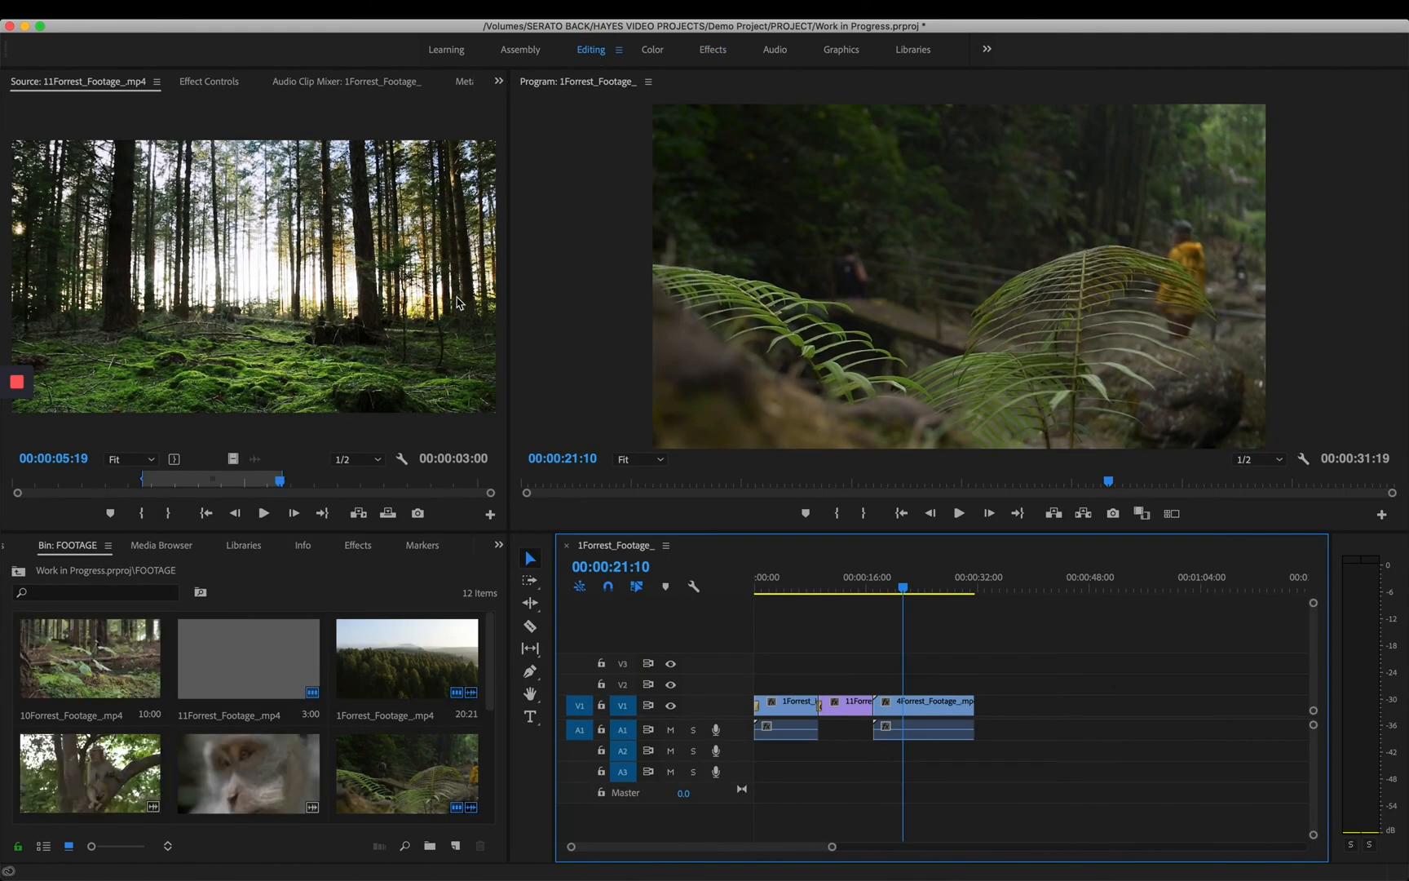
left_click(369, 205)
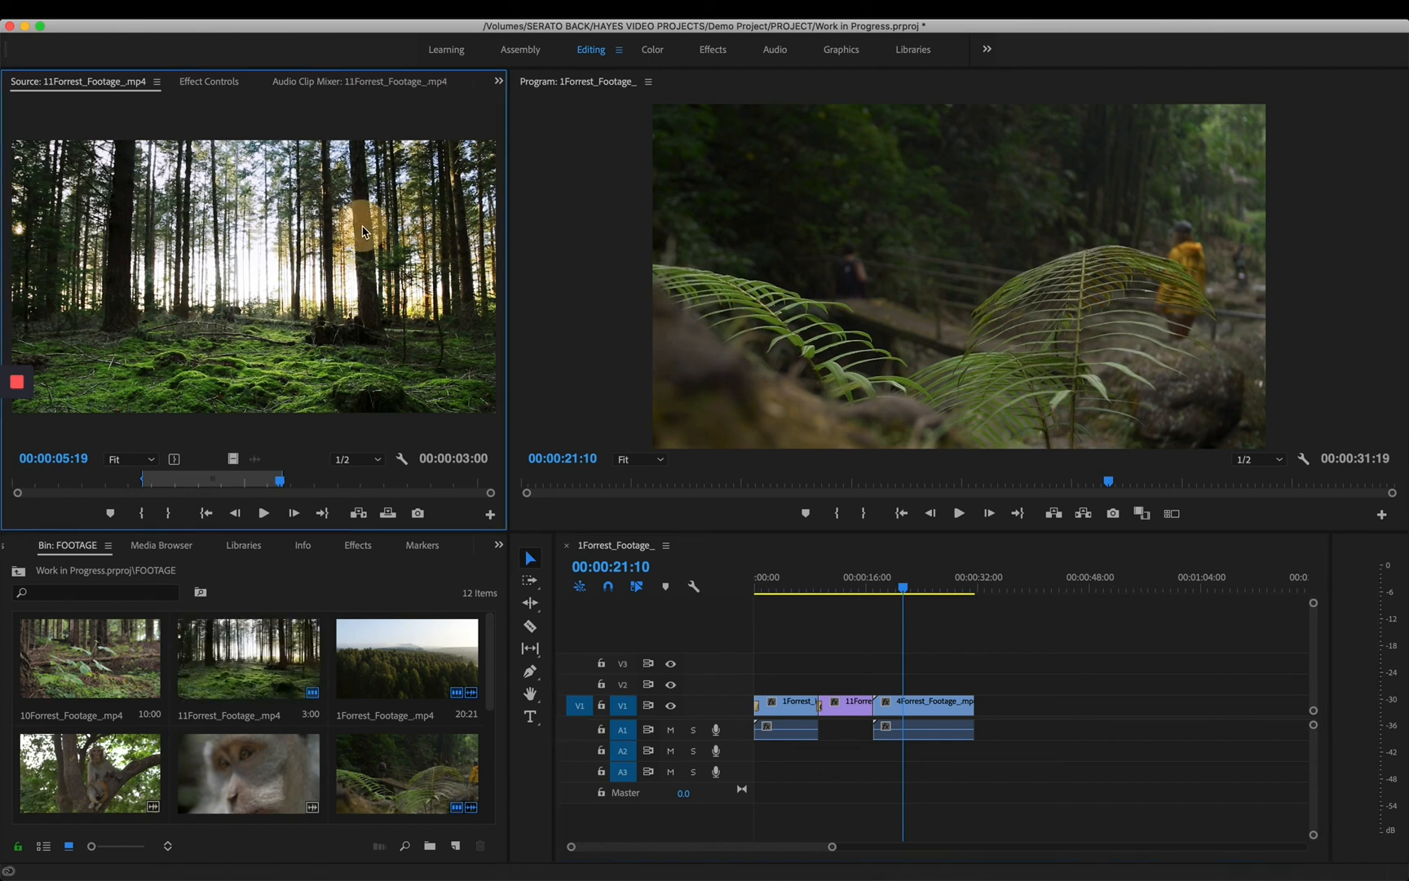
left_click(334, 593)
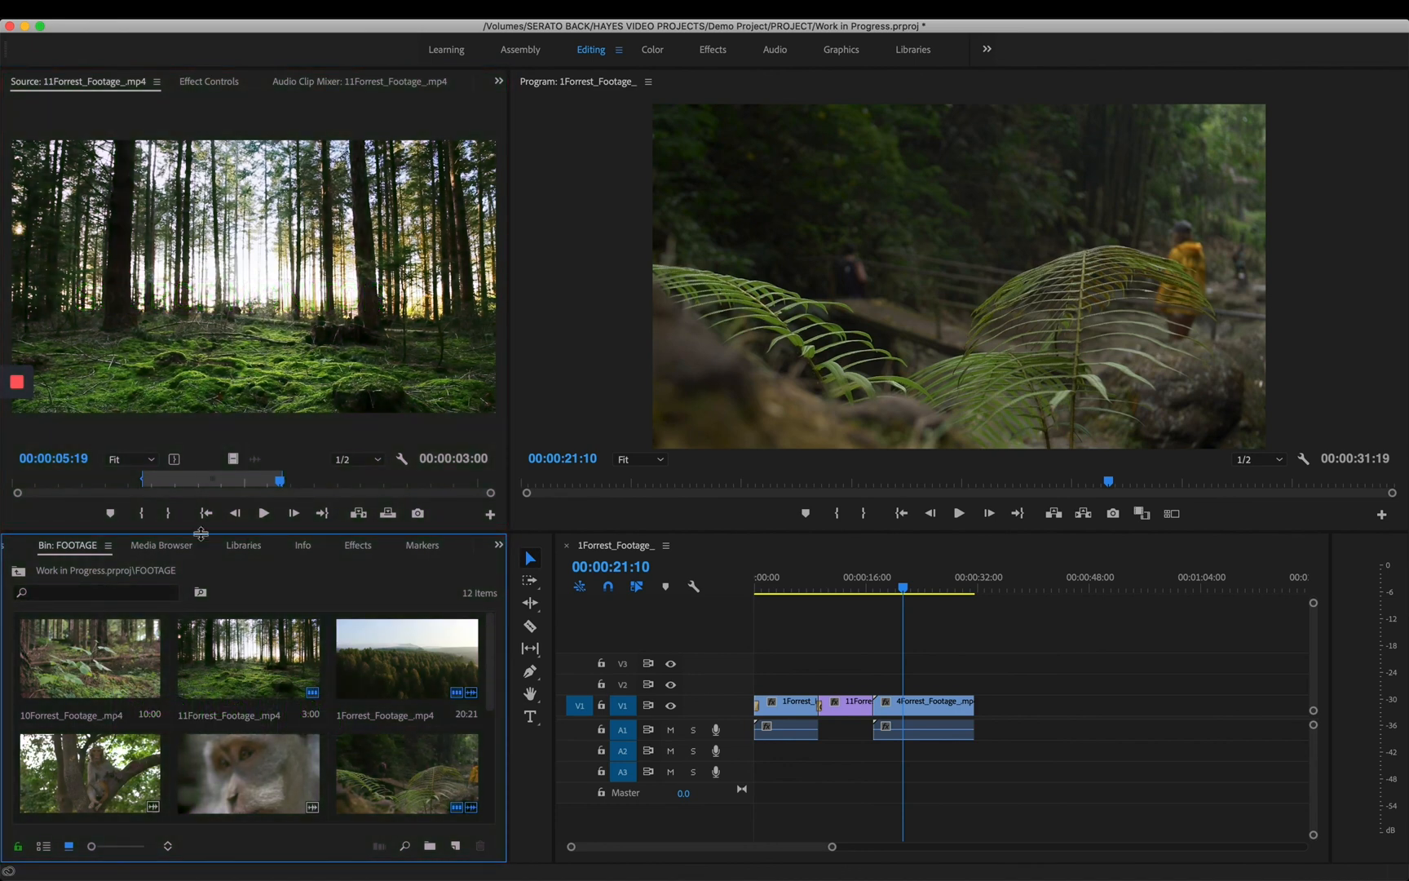
left_click(806, 347)
left_click(1051, 640)
left_click(908, 588)
mouse_move(910, 591)
left_mouse_down()
mouse_move(853, 587)
mouse_move(902, 601)
mouse_move(888, 589)
left_mouse_up()
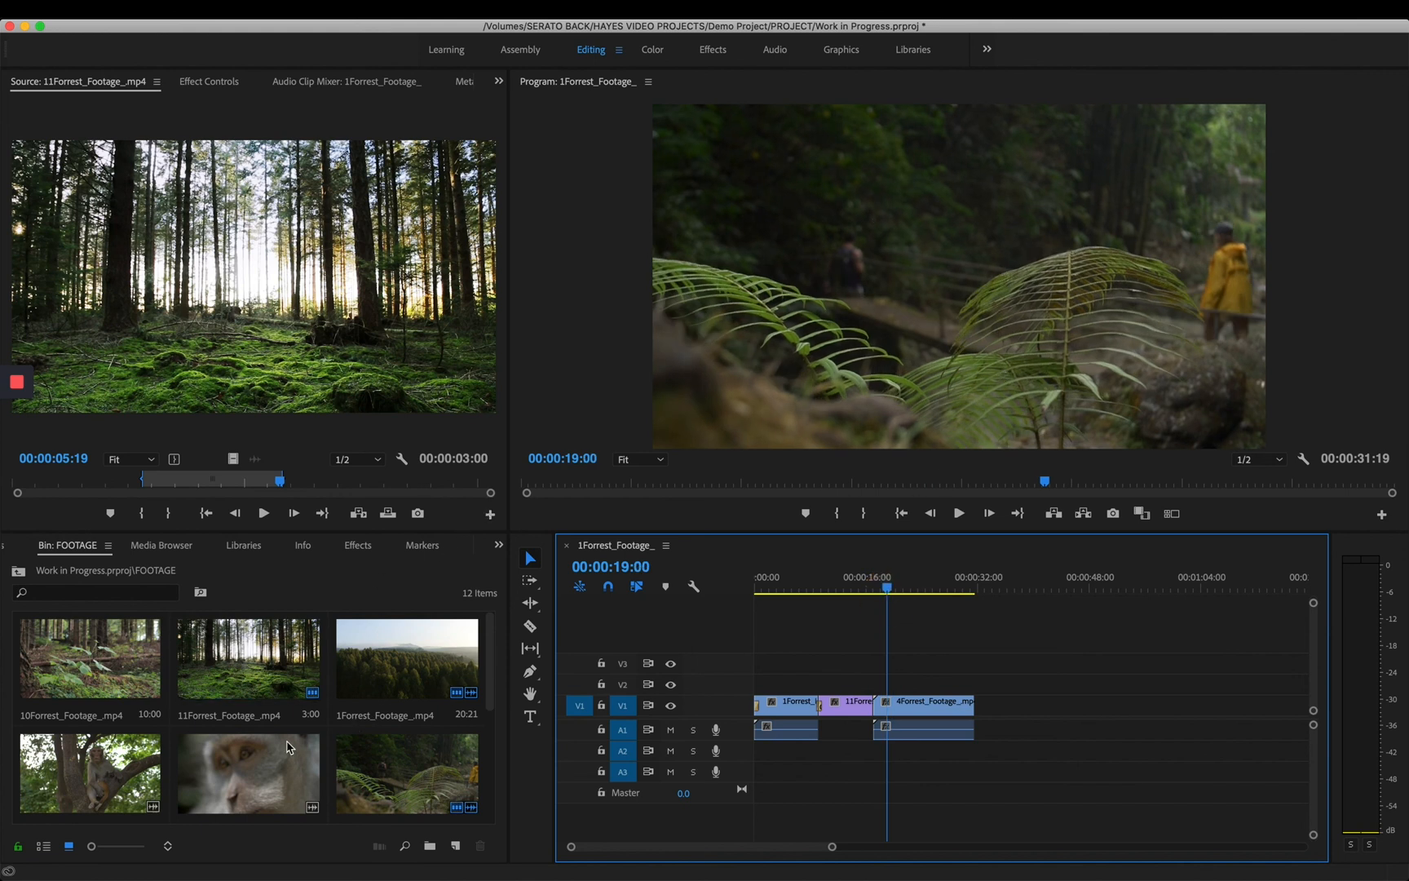
- Preview 3Forrest_Footage_.mp4 in the Source monitor up to 00:00:15:22 and add the whole clip to the end of the sequence on V1 and A1
left_click_drag(265, 768, 291, 356)
left_click(301, 347)
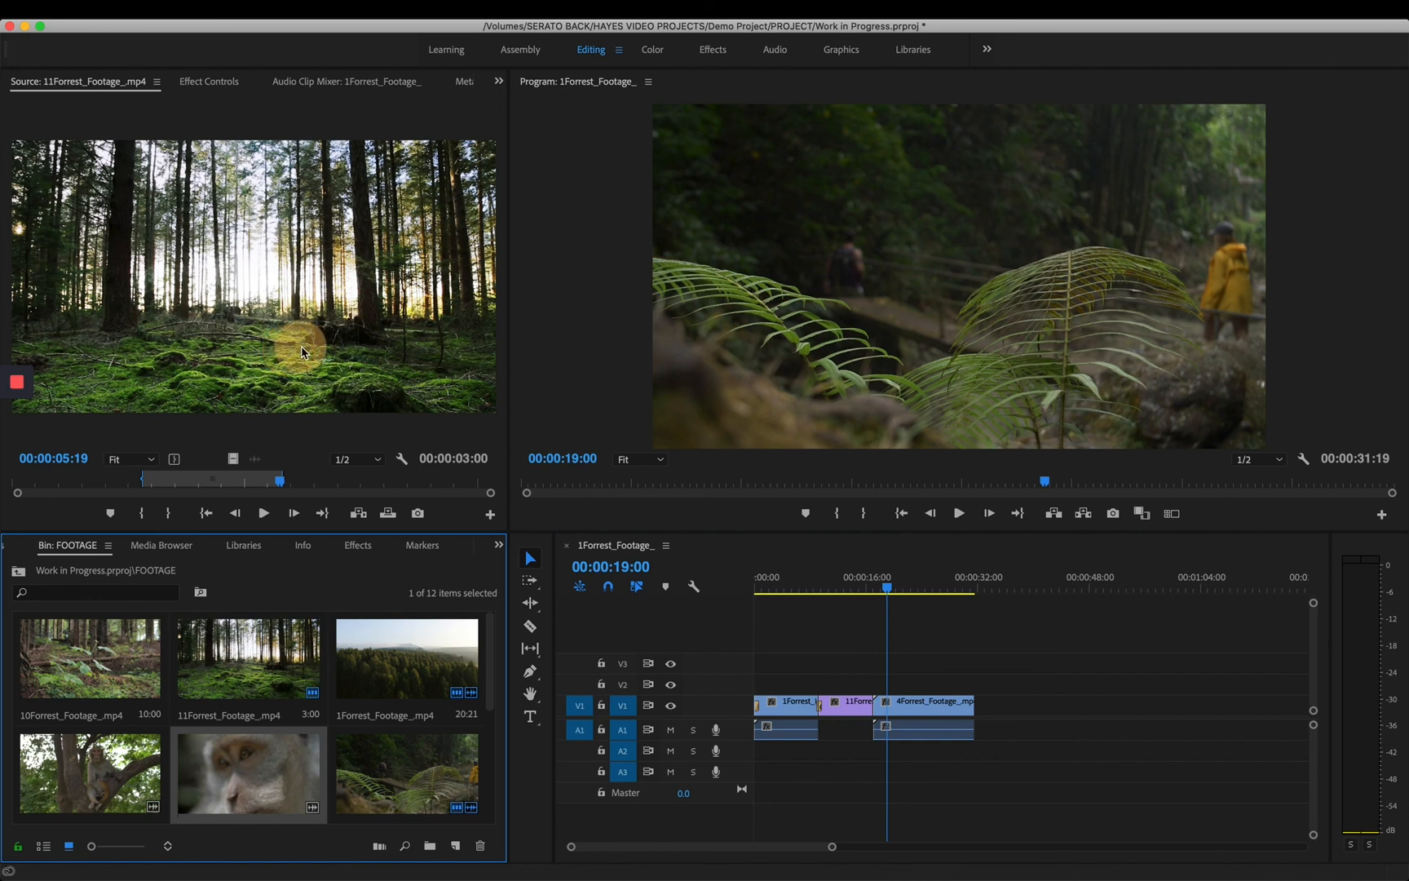
left_click_drag(257, 742, 292, 260)
left_click_drag(204, 481, 233, 481)
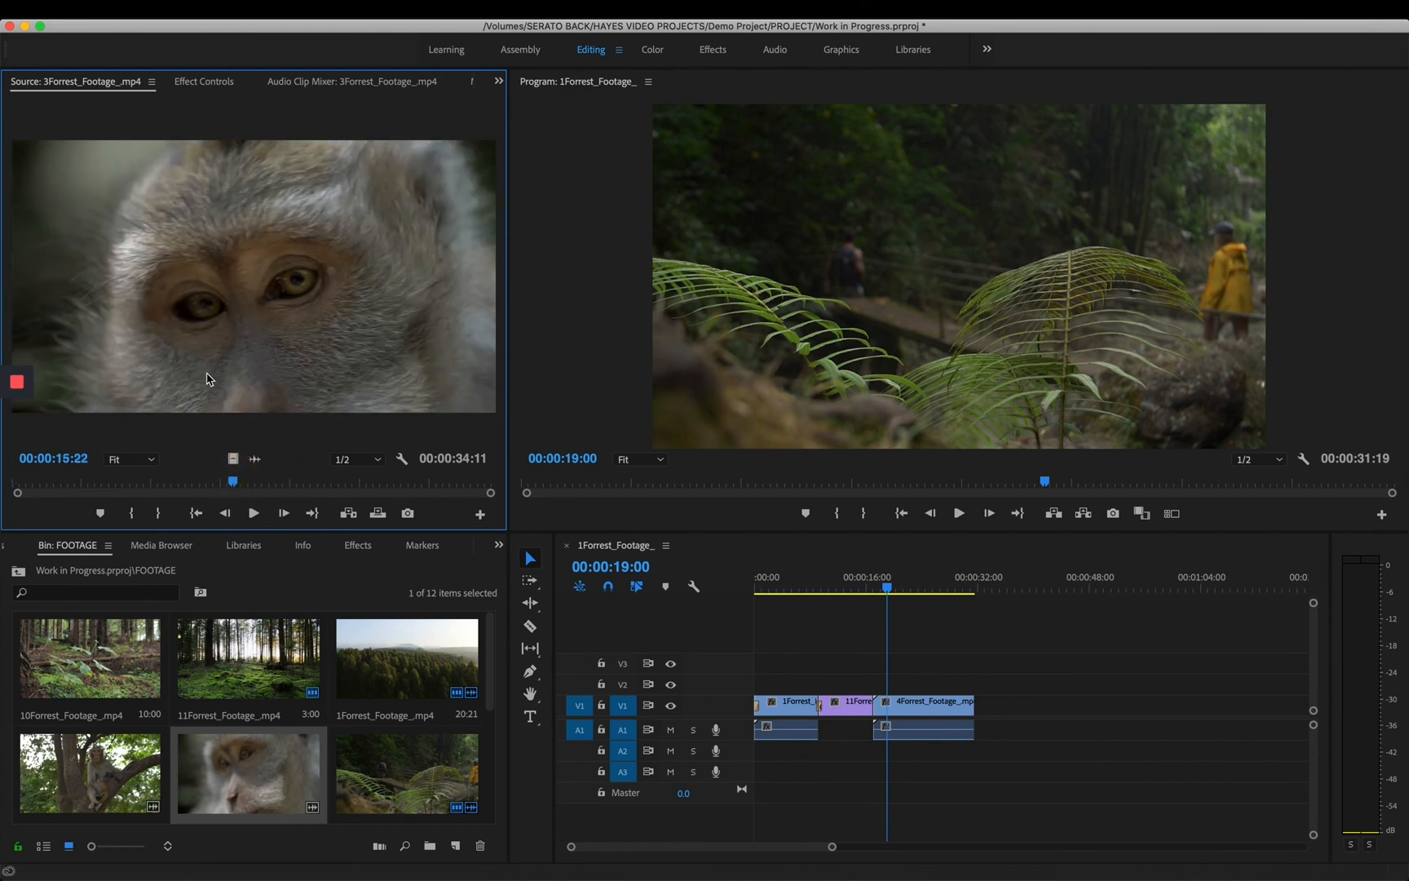
left_click_drag(204, 365, 978, 717)
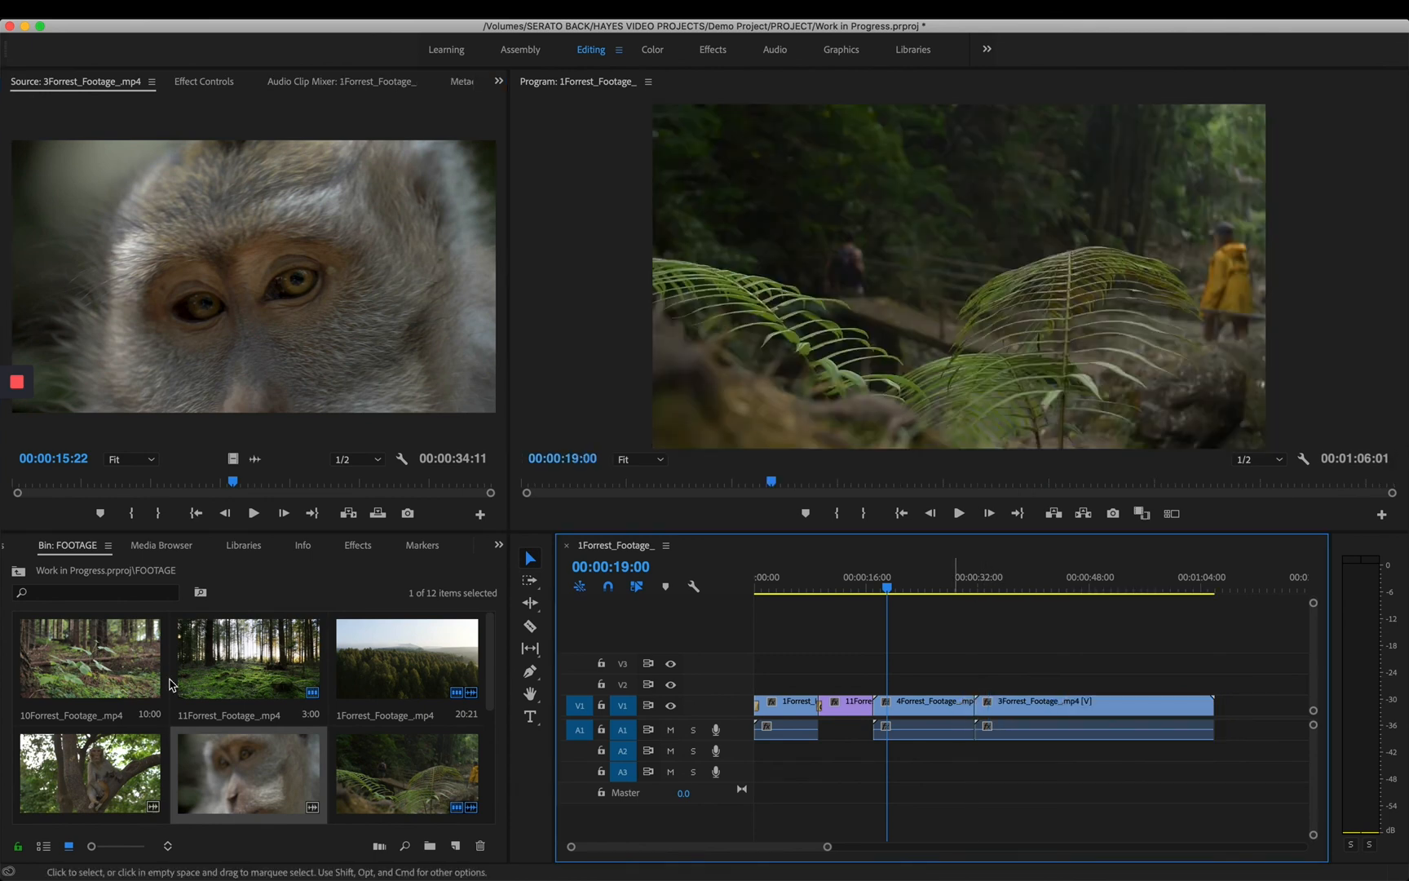